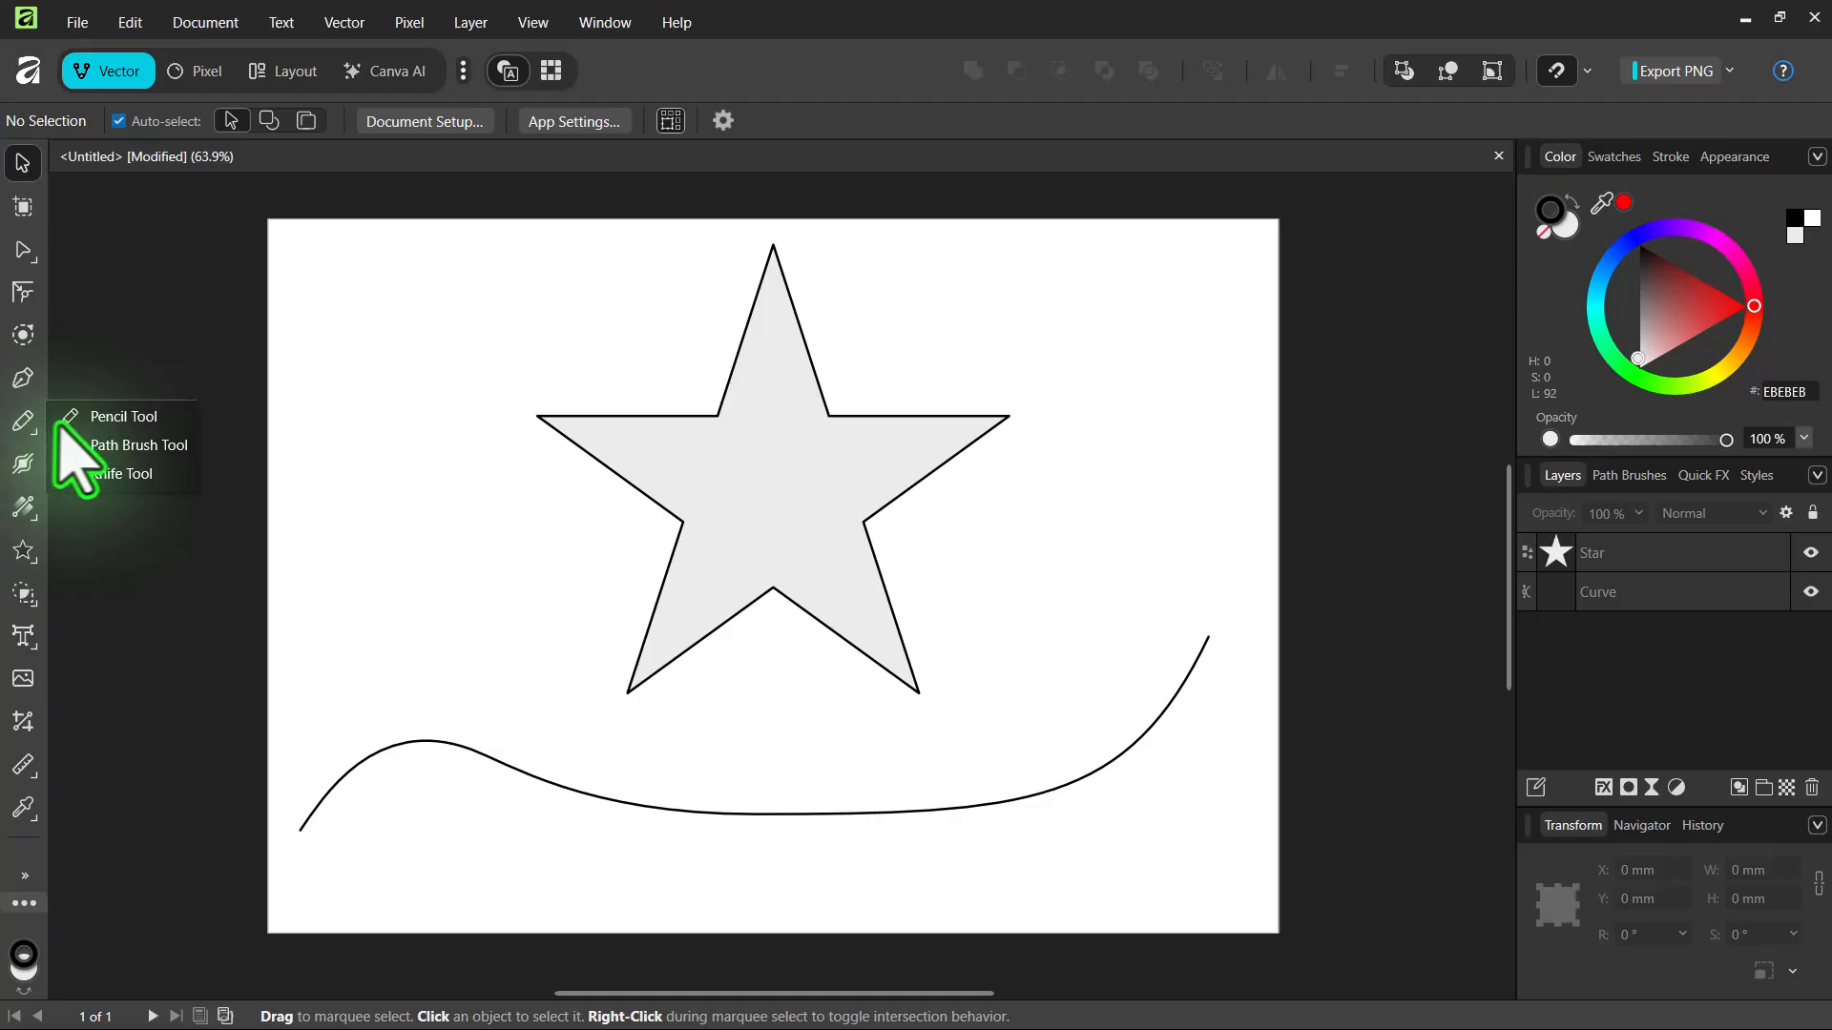
Step: Cut the star in two with a freehand Knife Tool stroke from its upper-left edge down to its lower-right arm
click(121, 474)
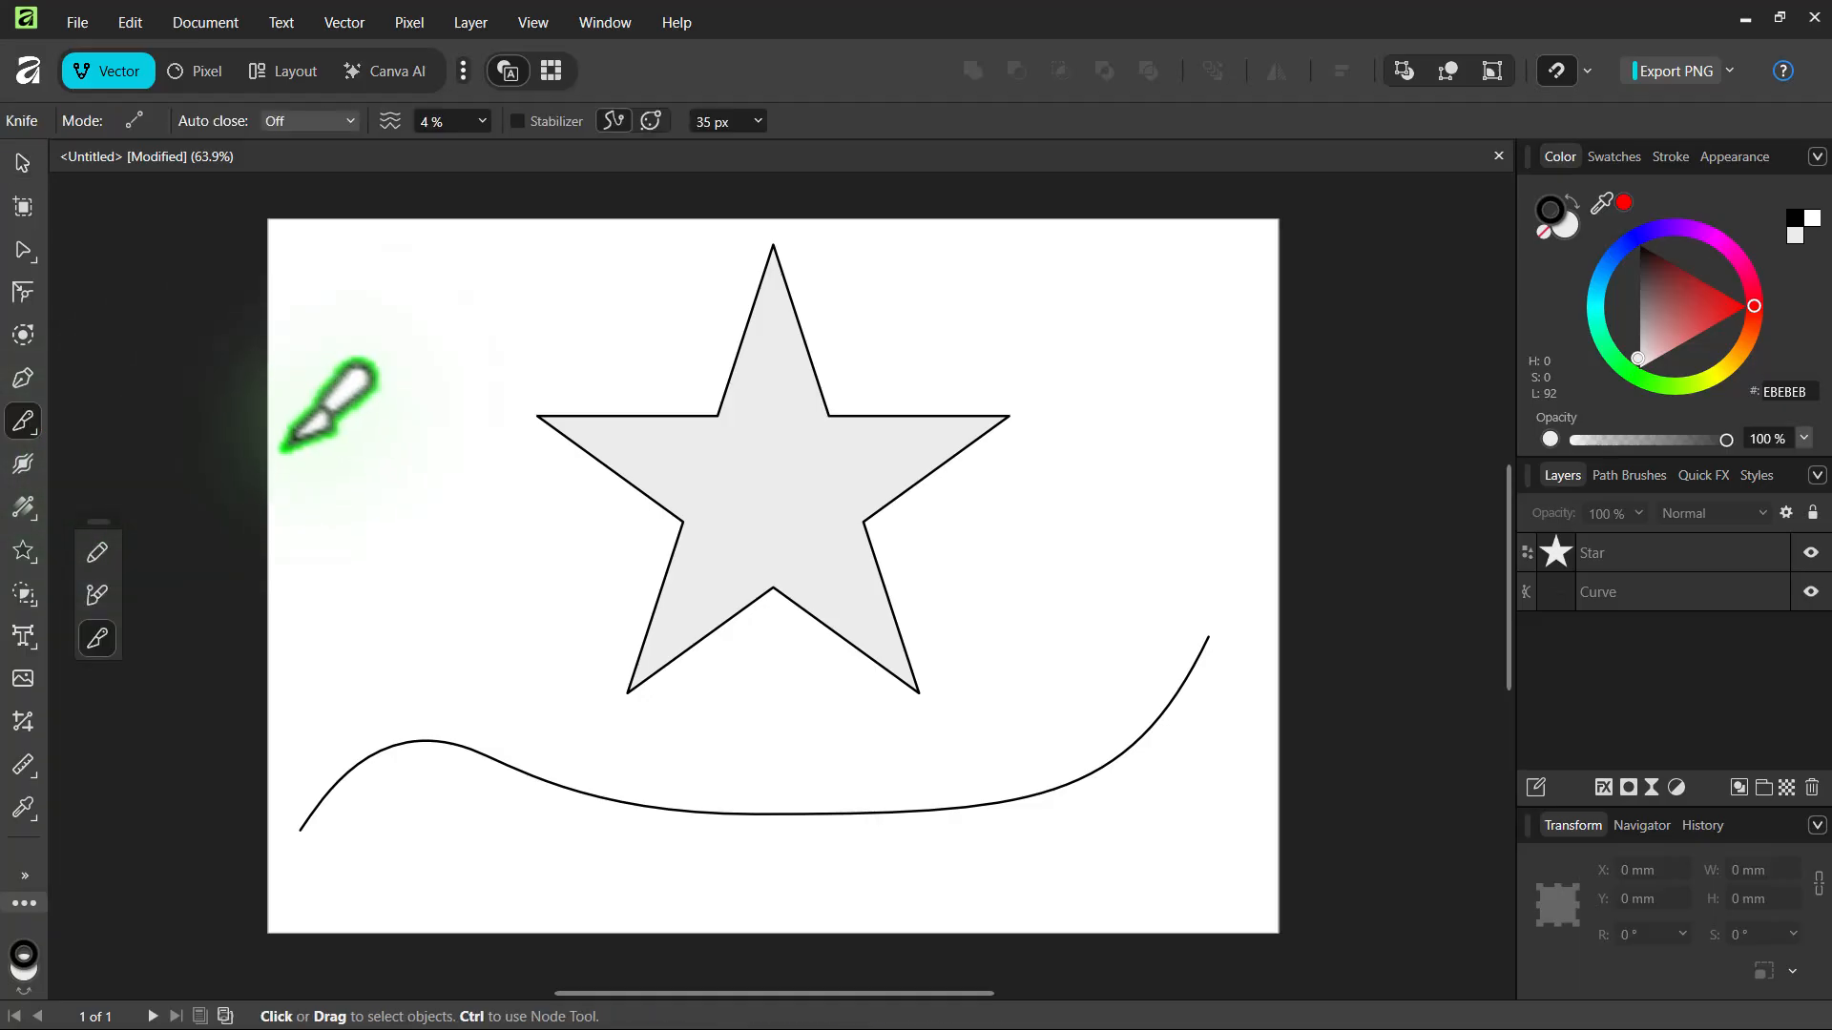
key(k)
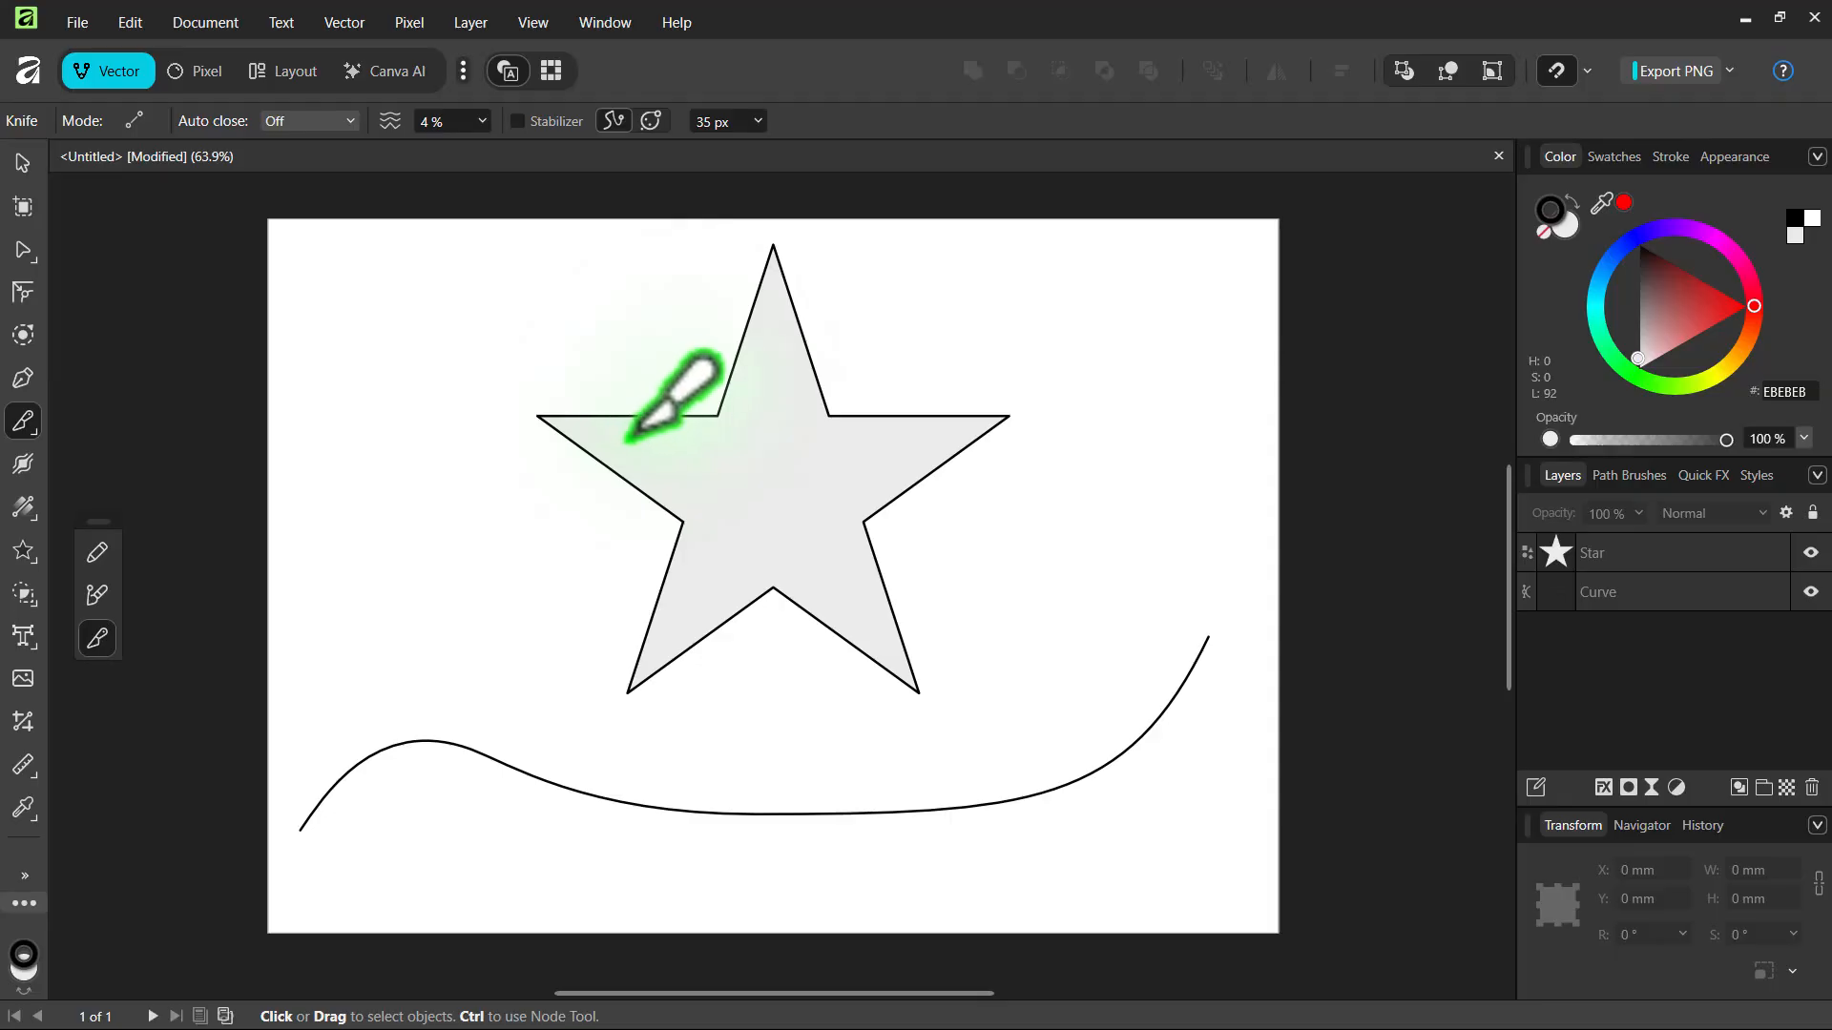
click(708, 498)
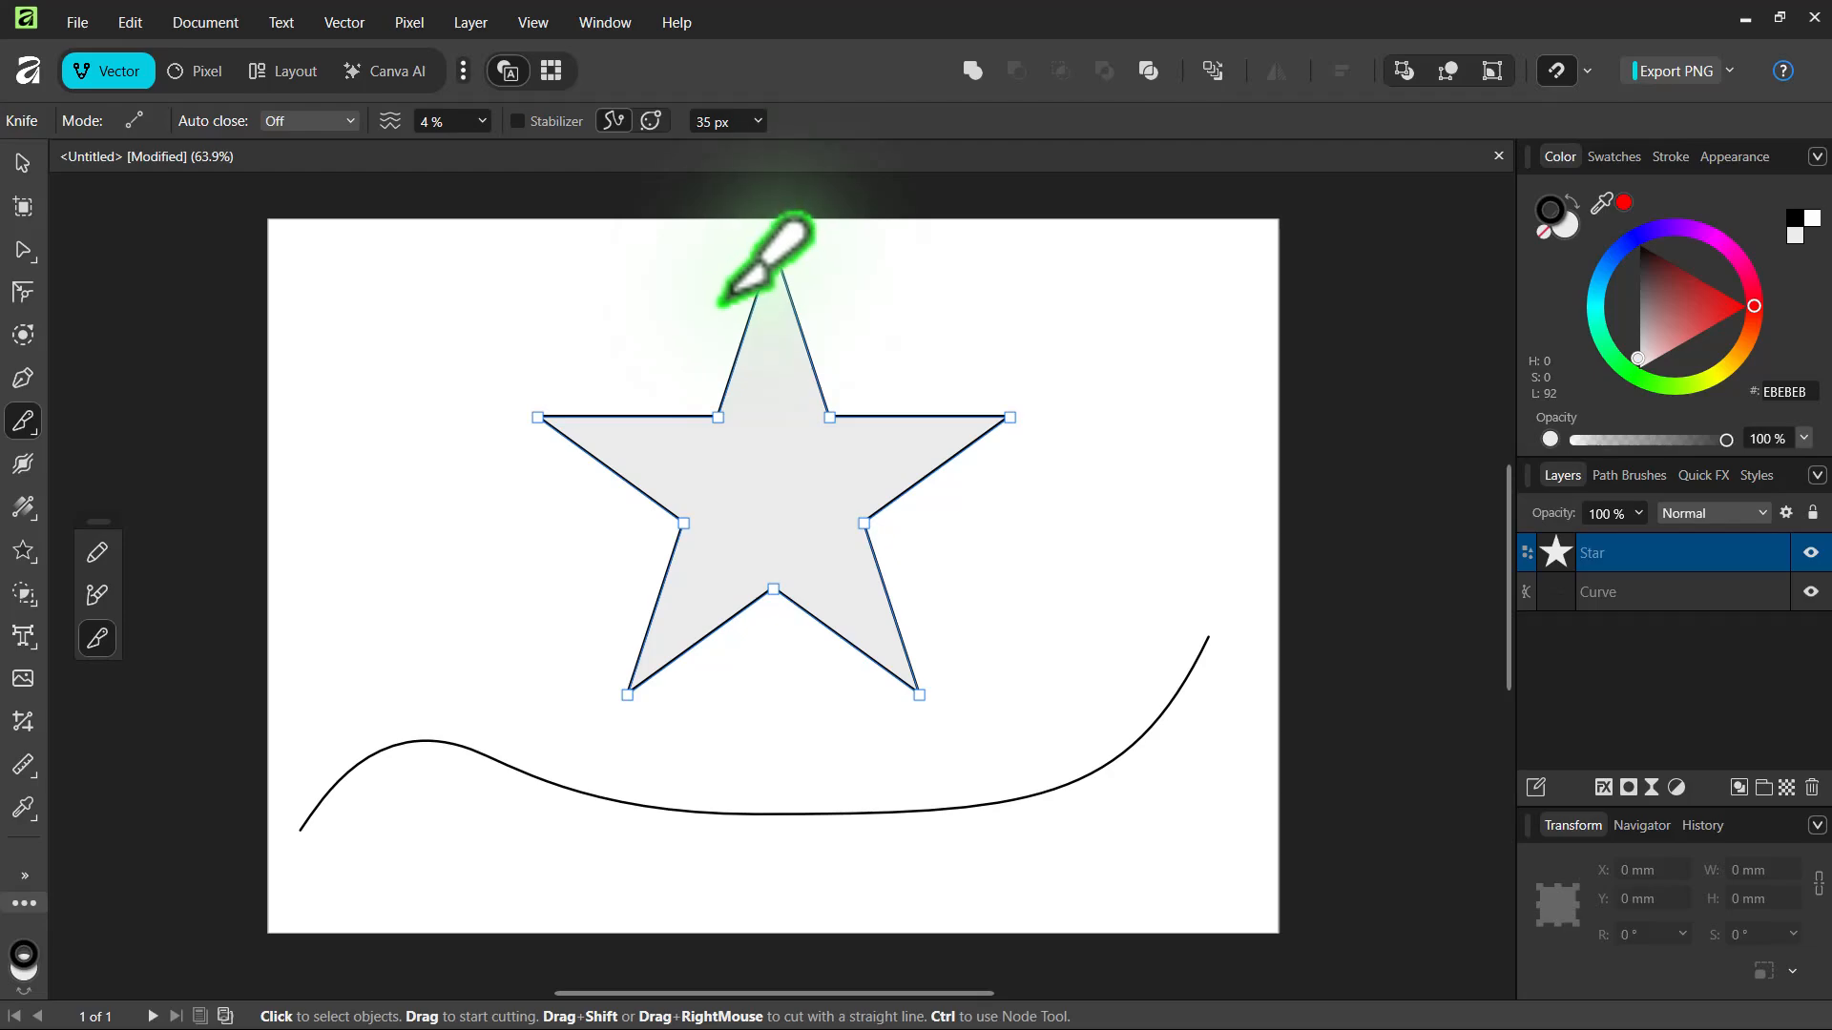
drag(731, 284, 729, 359)
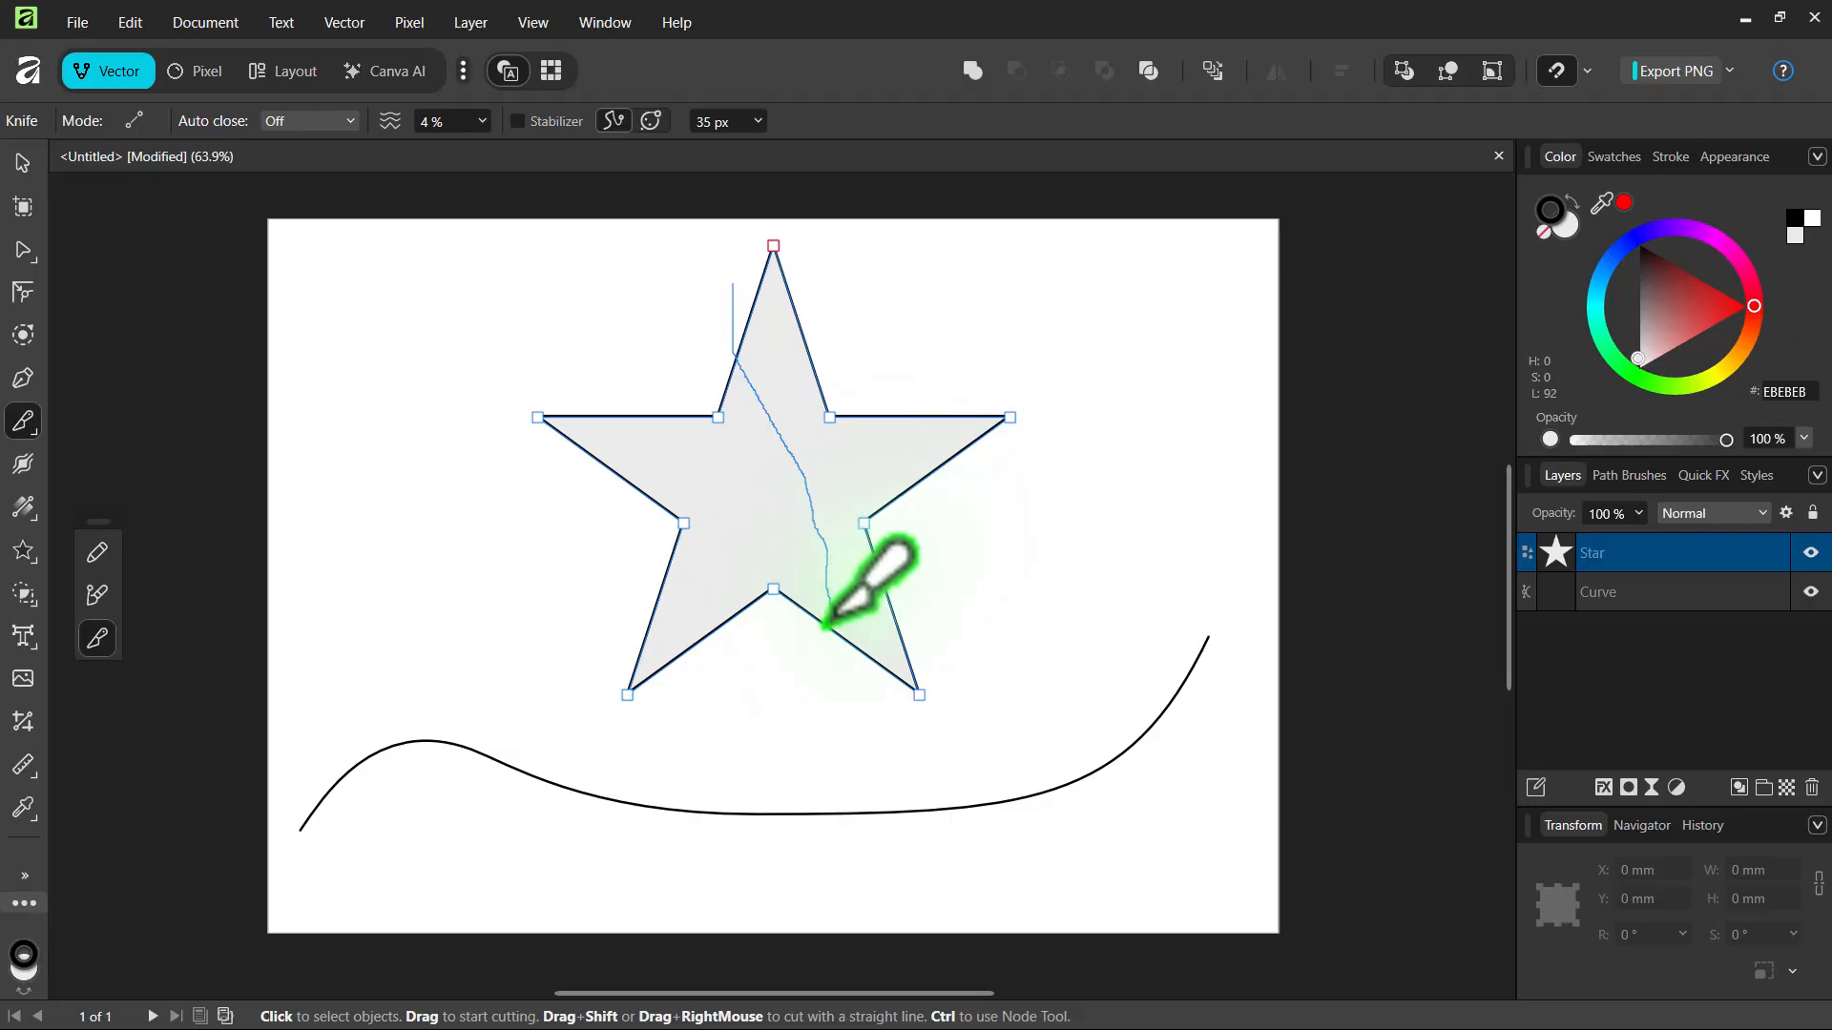
drag(820, 681, 821, 746)
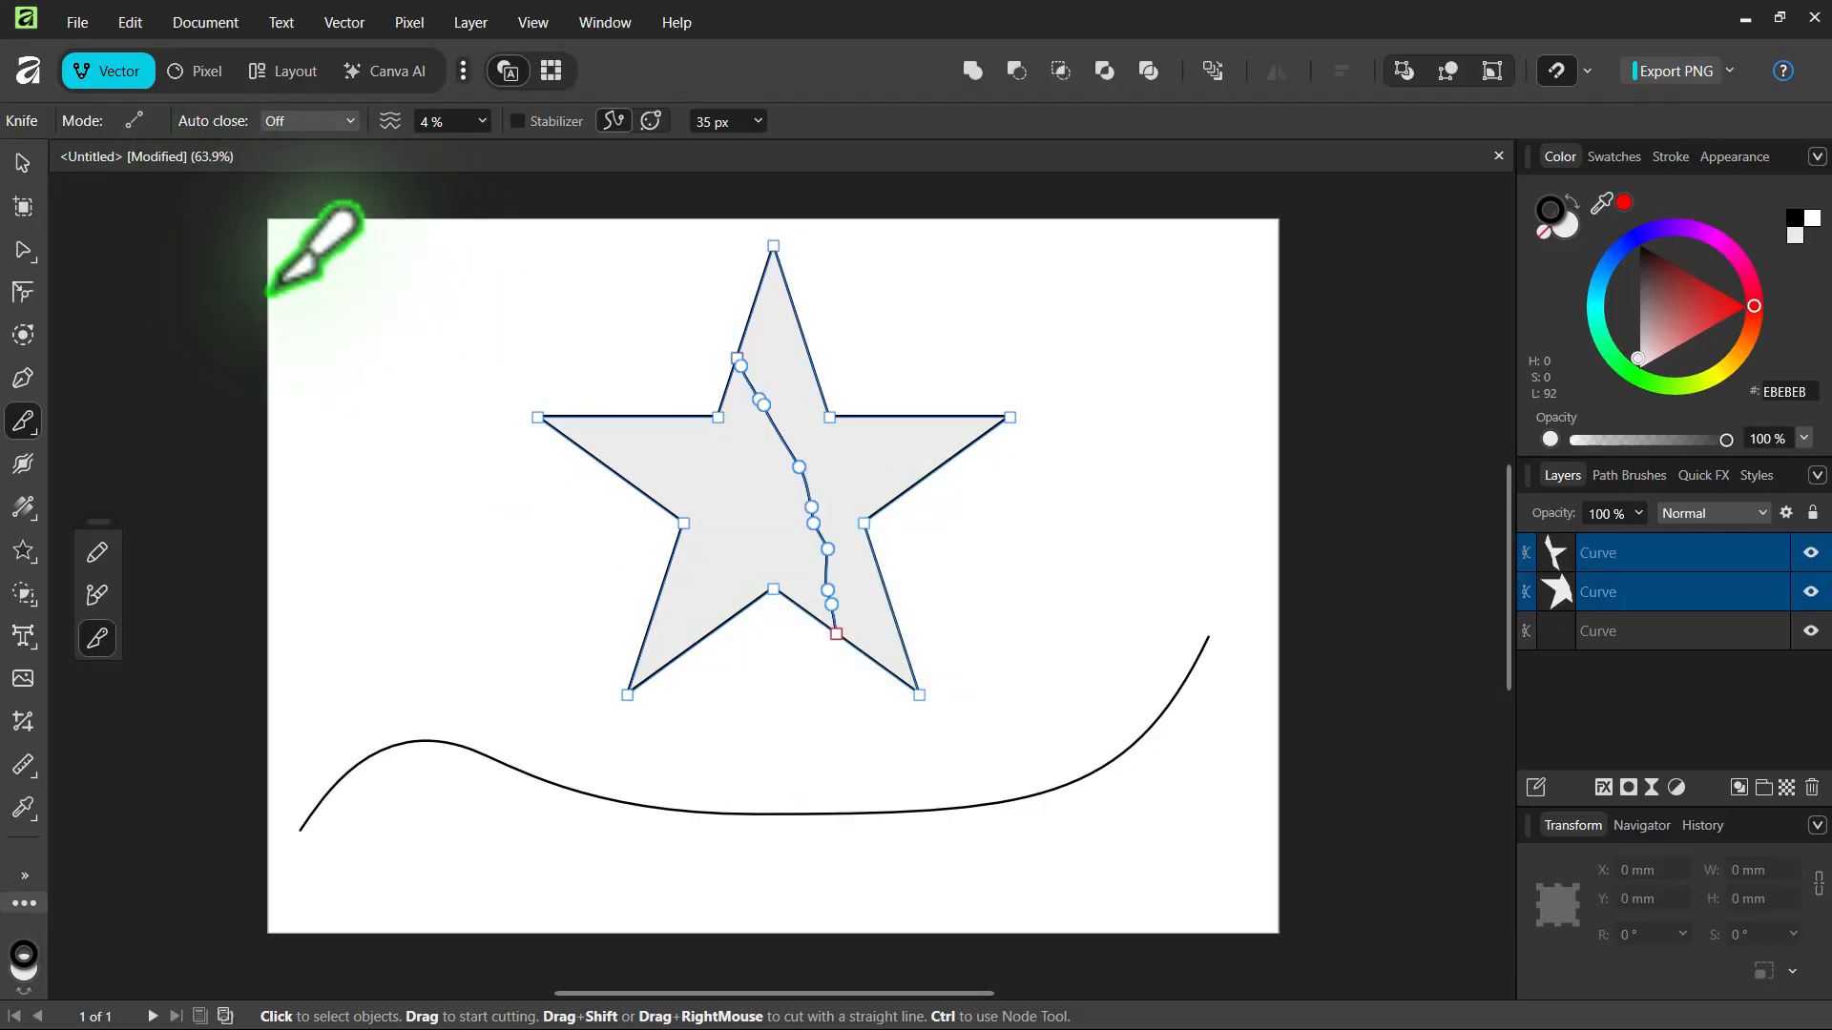
Step: Move the star's left piece down and to the left, away from the right piece
click(23, 162)
click(637, 497)
drag(637, 496, 611, 593)
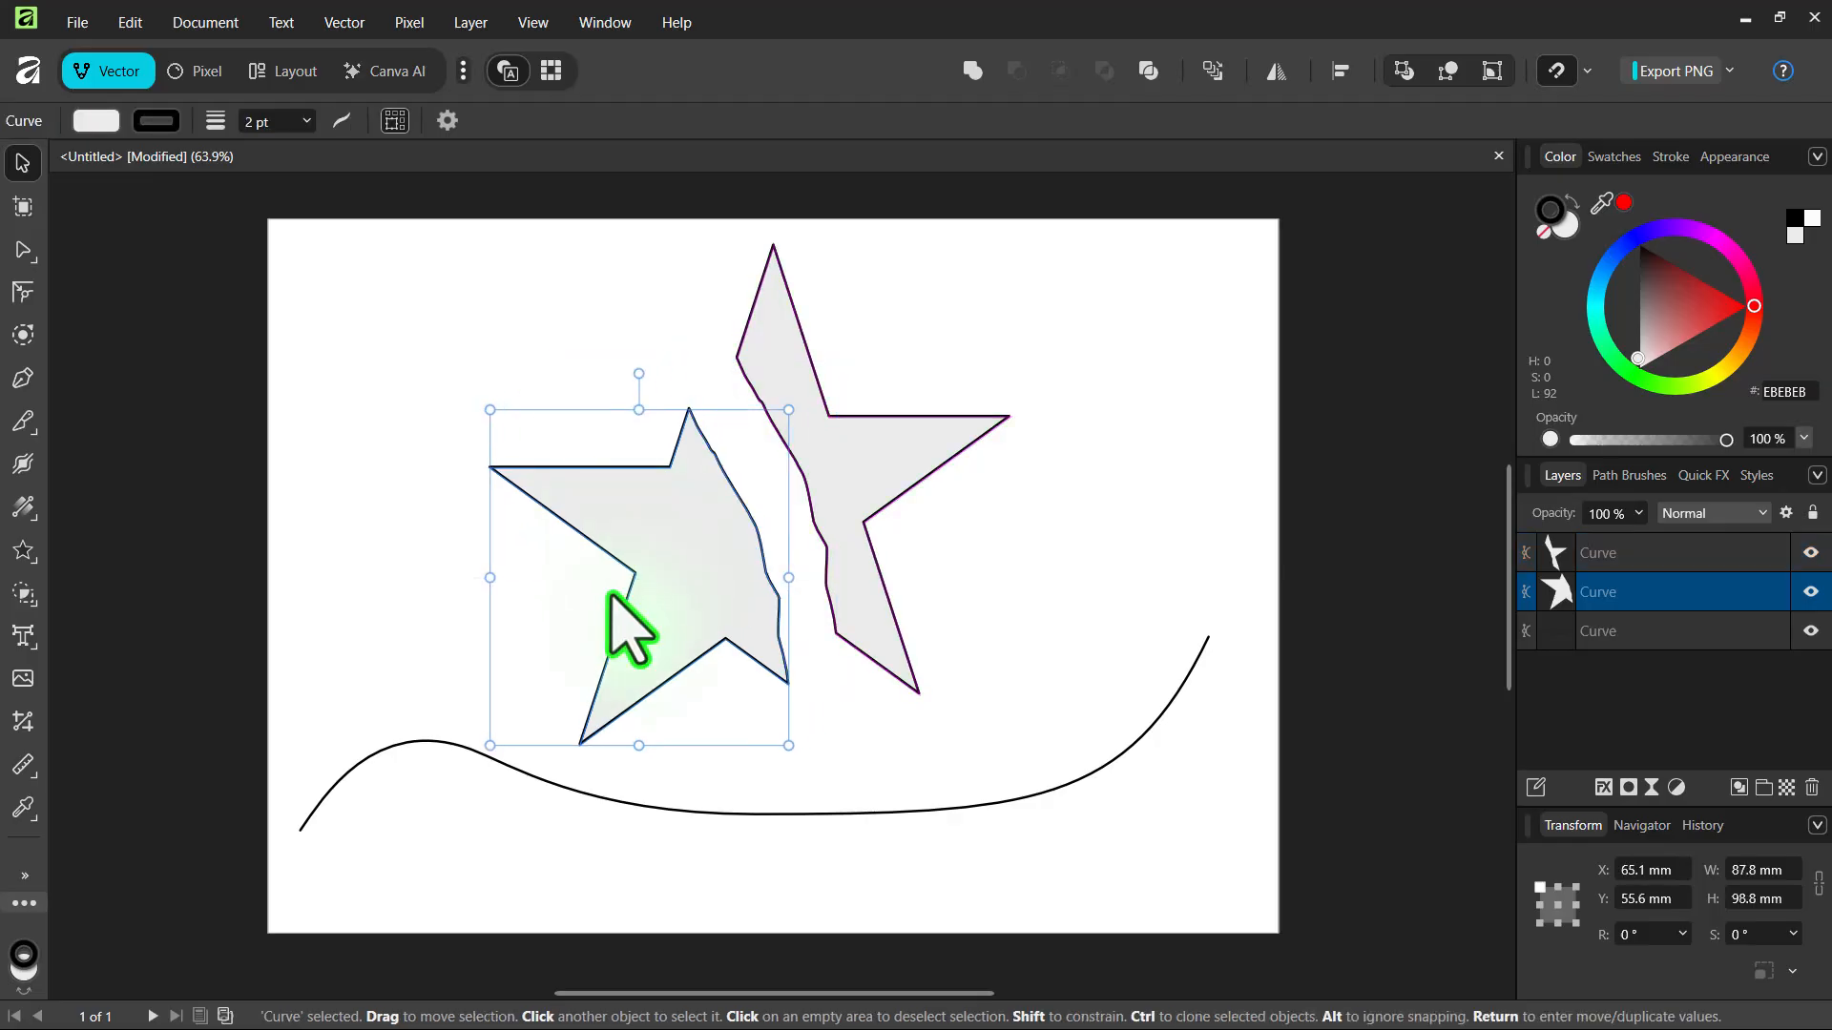
Step: Select the right piece of the cut star and fill it with red C93636
click(891, 478)
drag(859, 607, 911, 582)
key(ctrl+z)
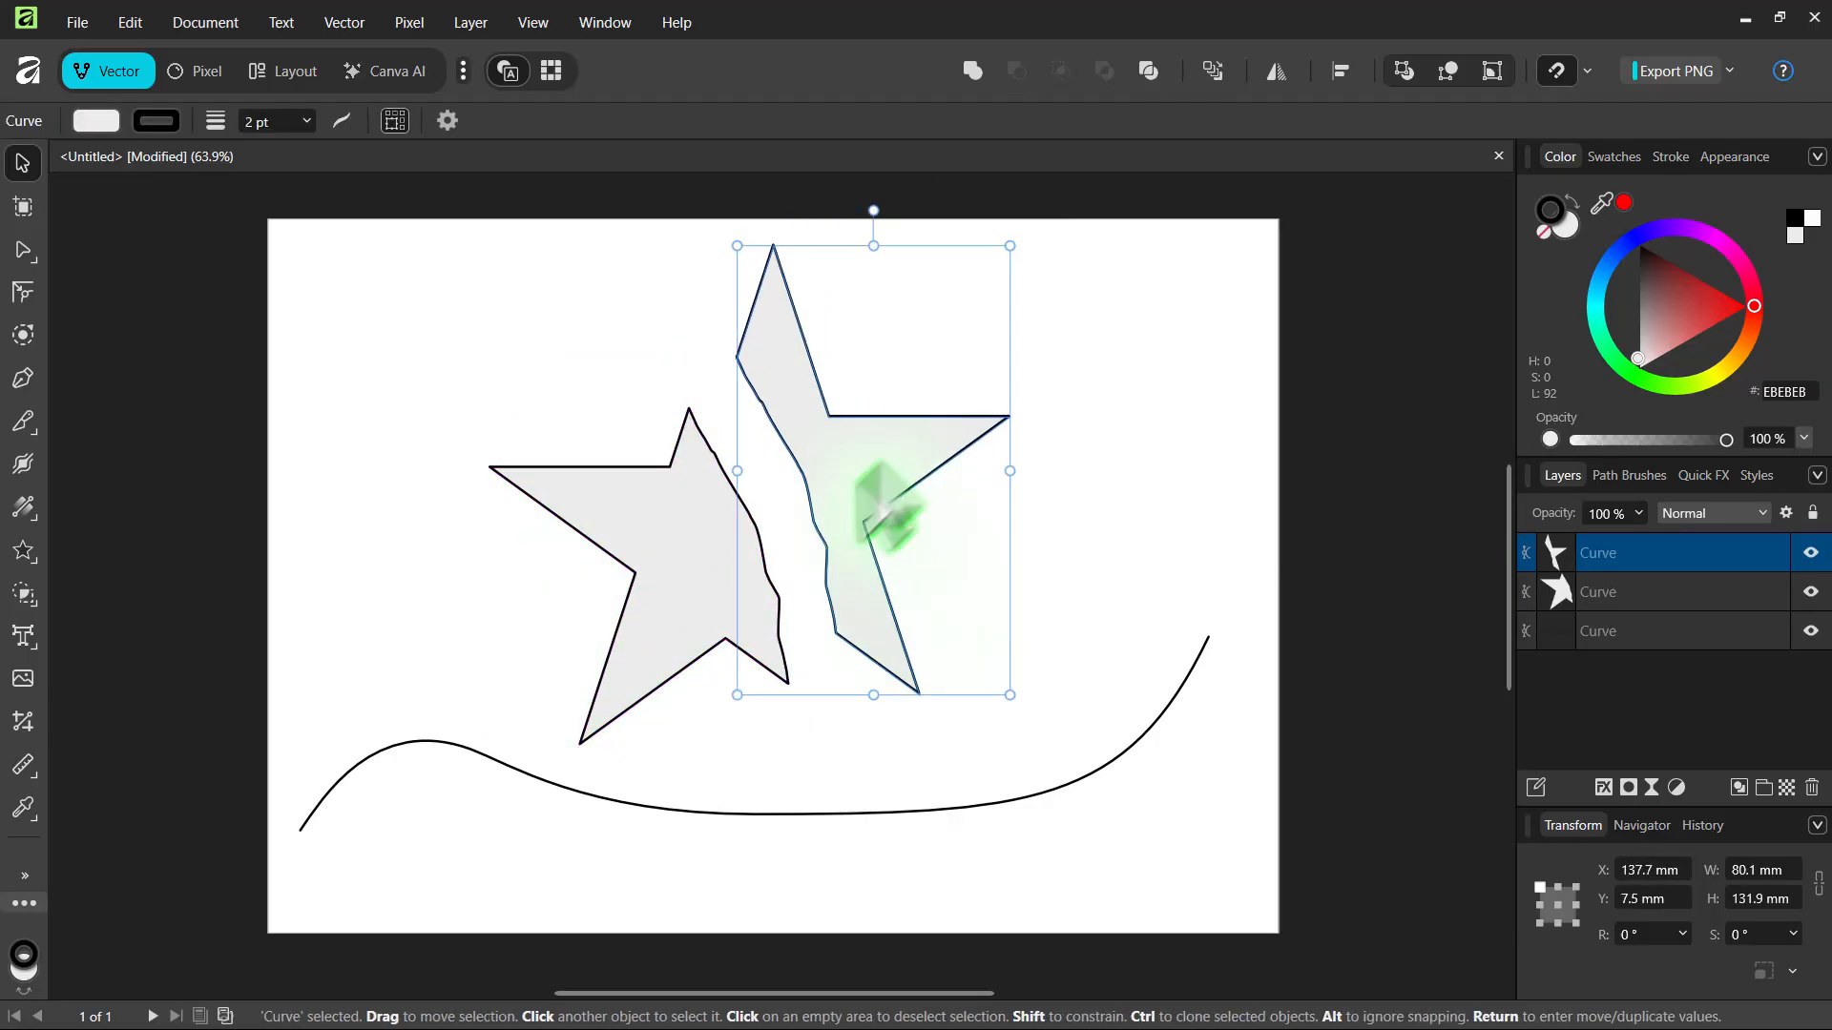
click(1699, 305)
Step: Undo the red fill, the piece's move and the knife cut to restore the whole star
key(ctrl+z)
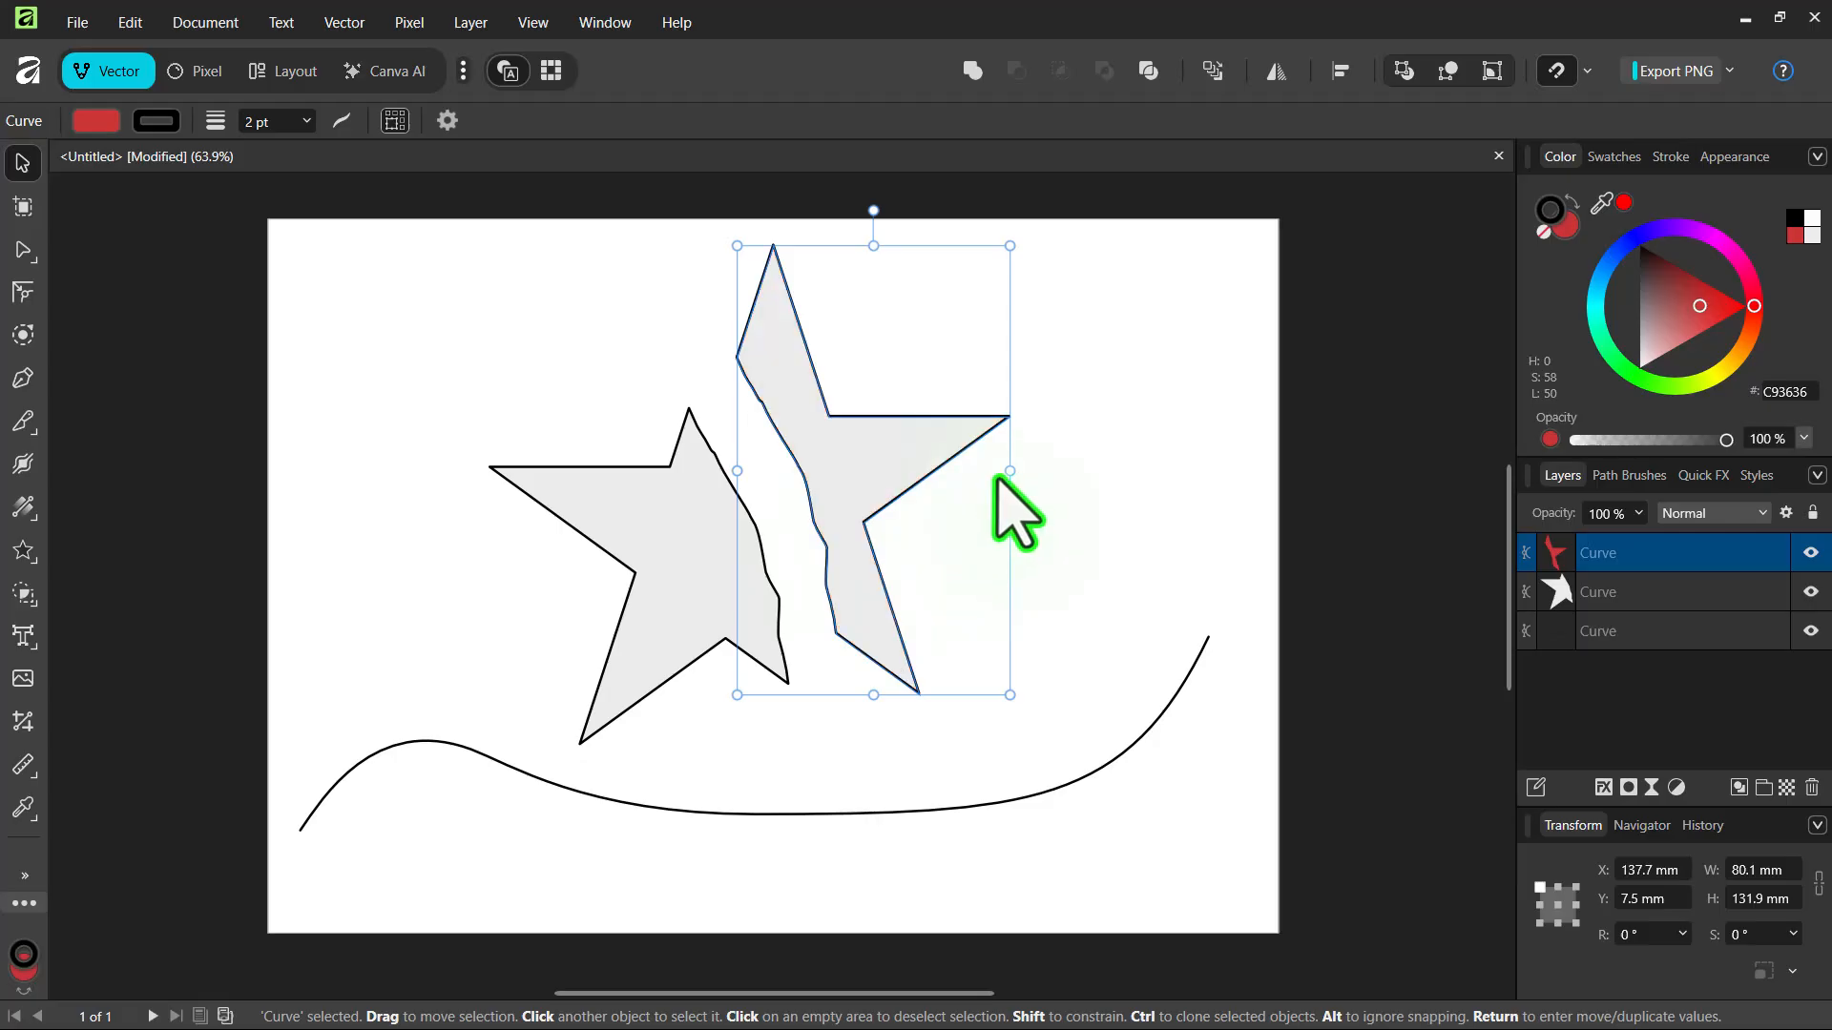
key(ctrl+z)
key(ctrl+z)
key(ctrl+z)
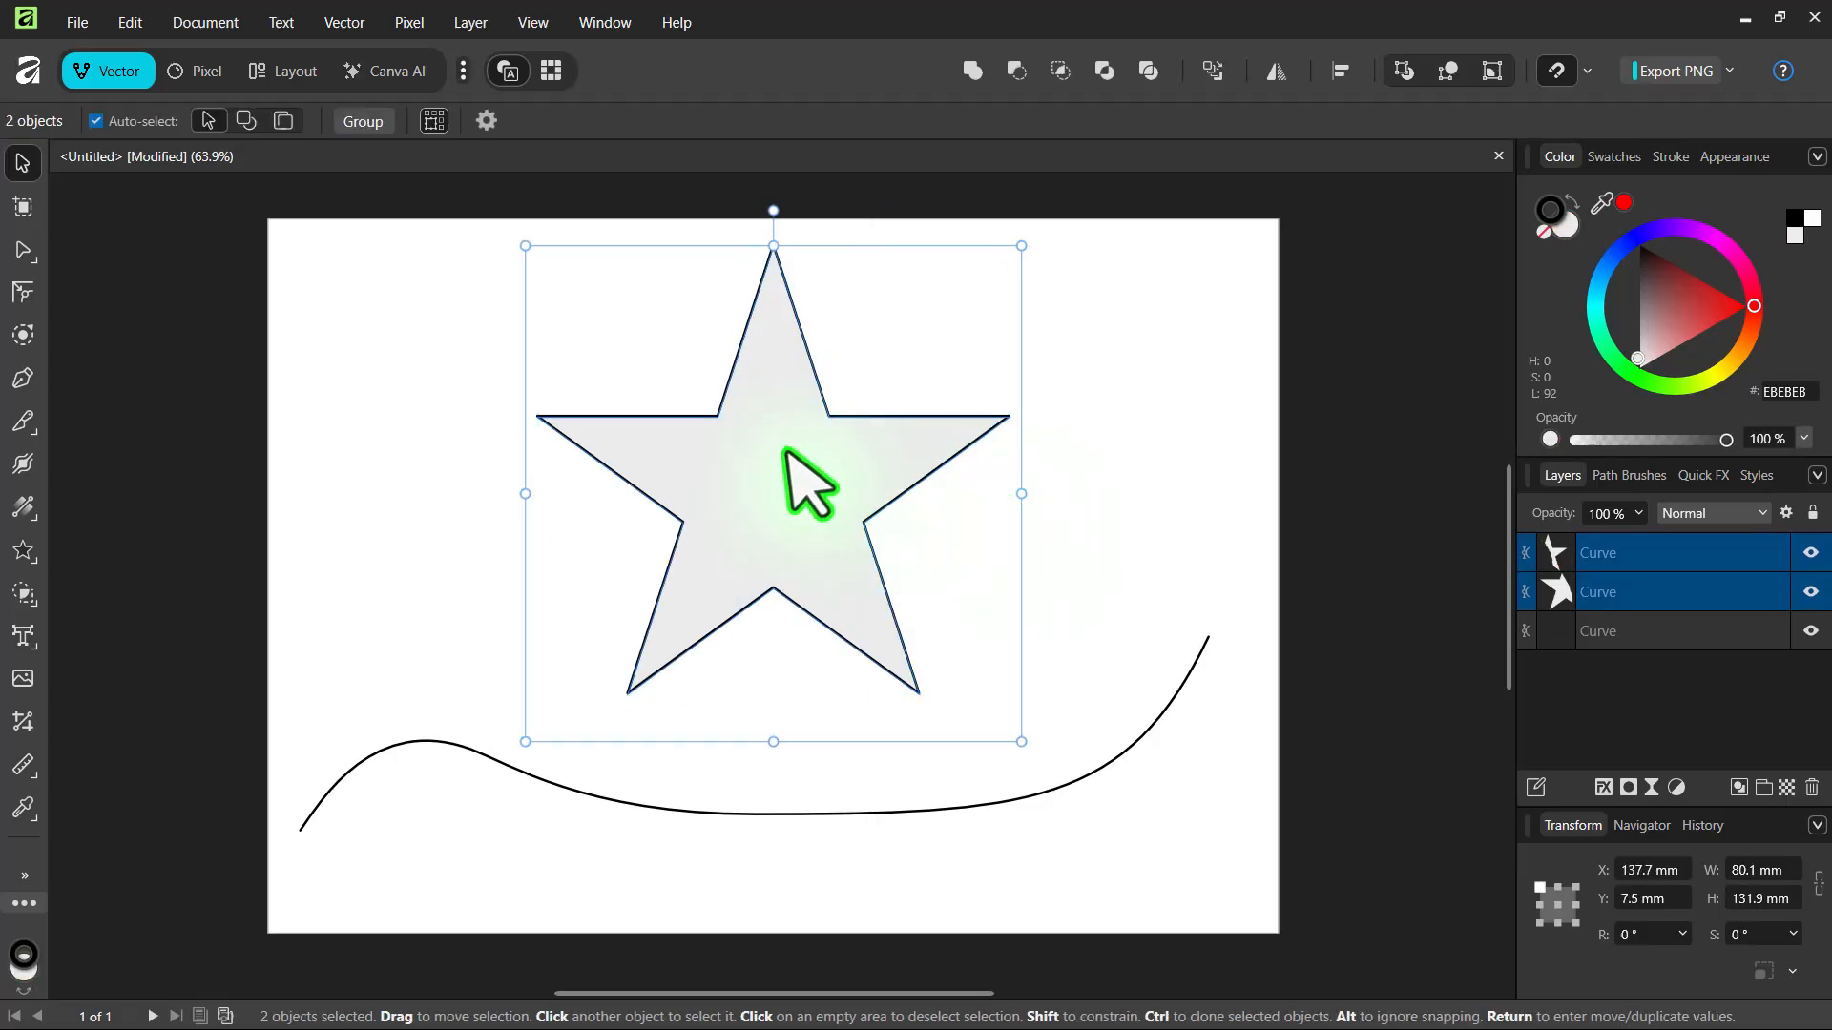
key(ctrl+z)
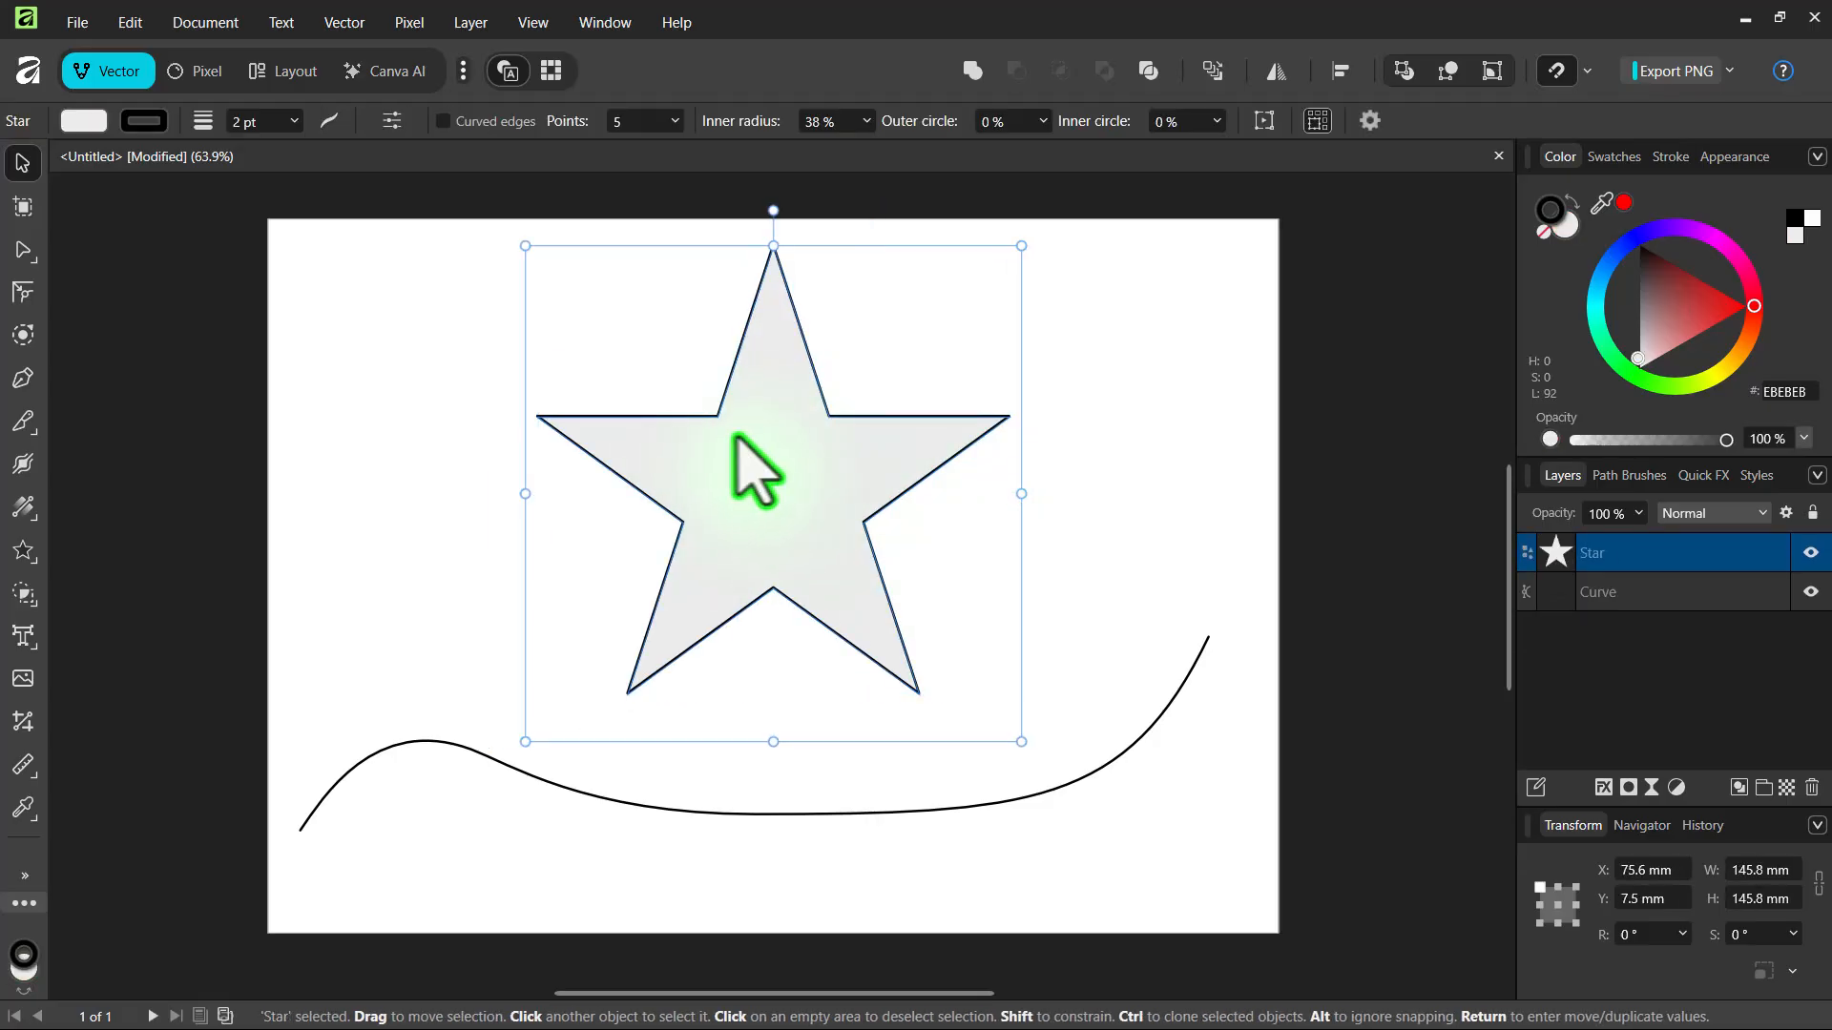
Step: Try two freehand knife cuts down through the star with the Stabilizer off, undoing each one
click(23, 420)
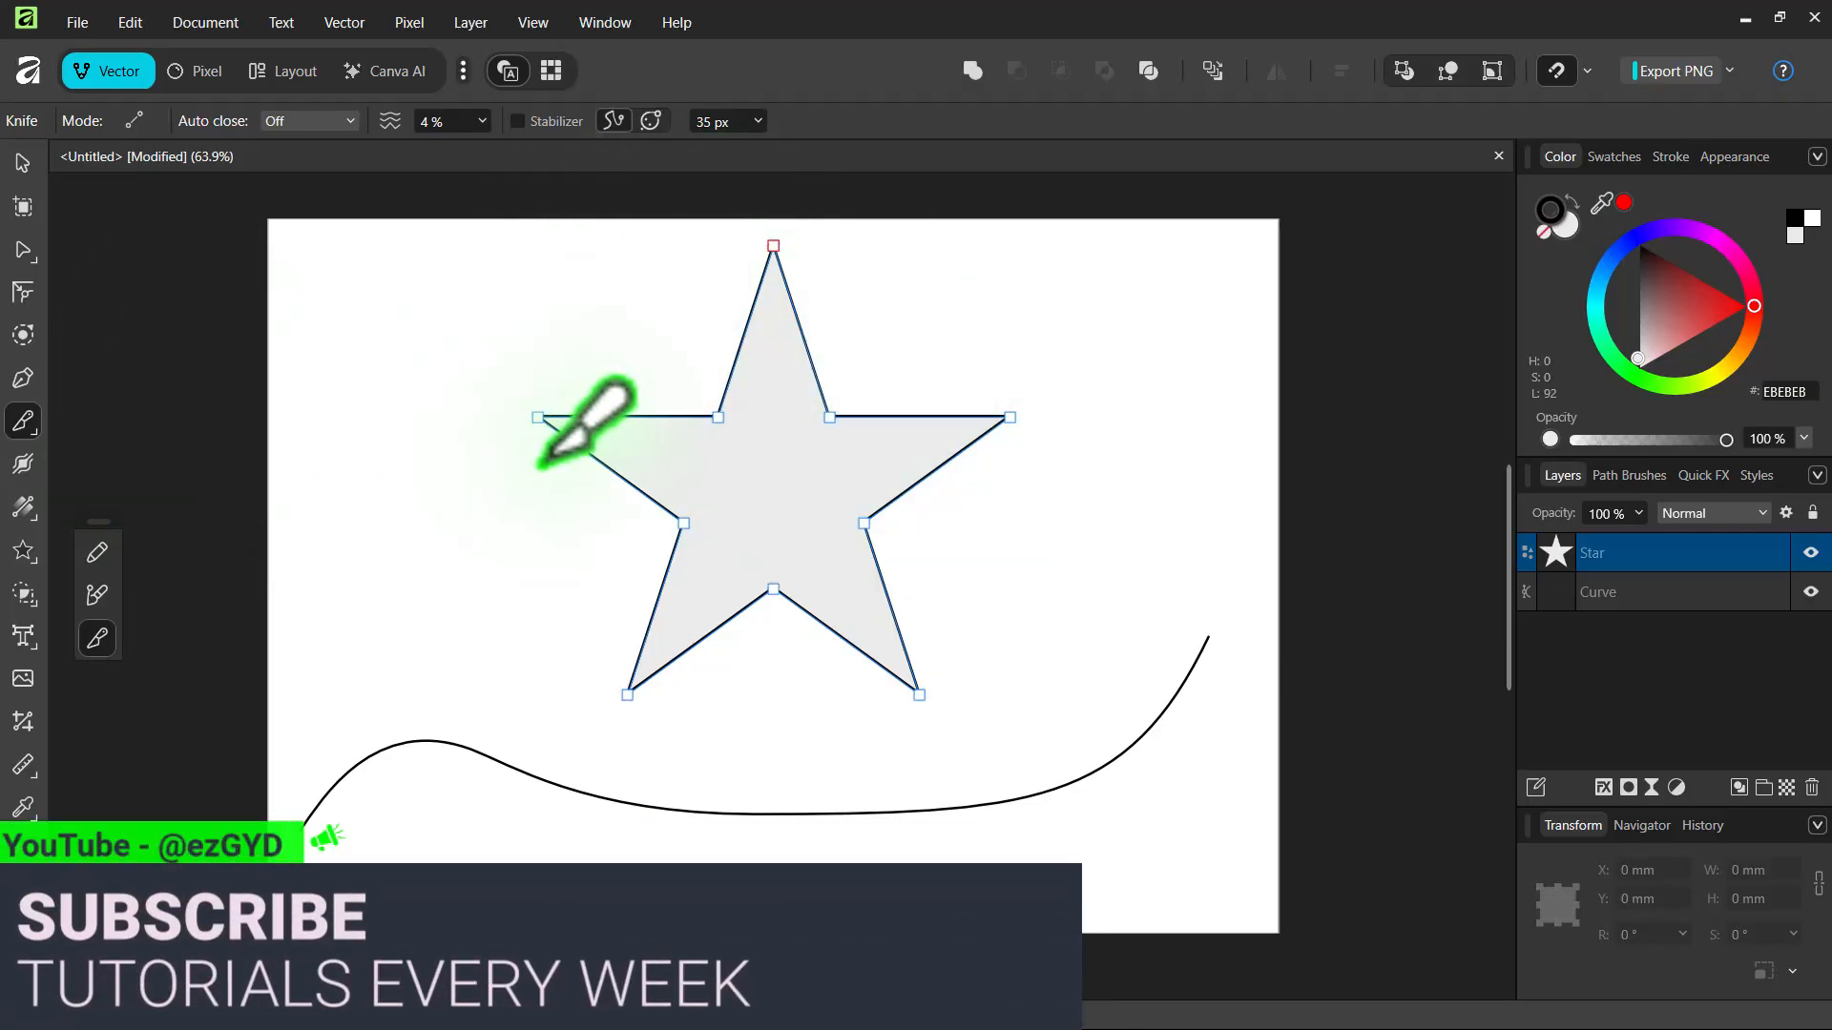
mouse_move(717, 315)
mouse_down()
mouse_move(772, 427)
mouse_move(774, 523)
mouse_move(696, 611)
mouse_move(708, 689)
mouse_up()
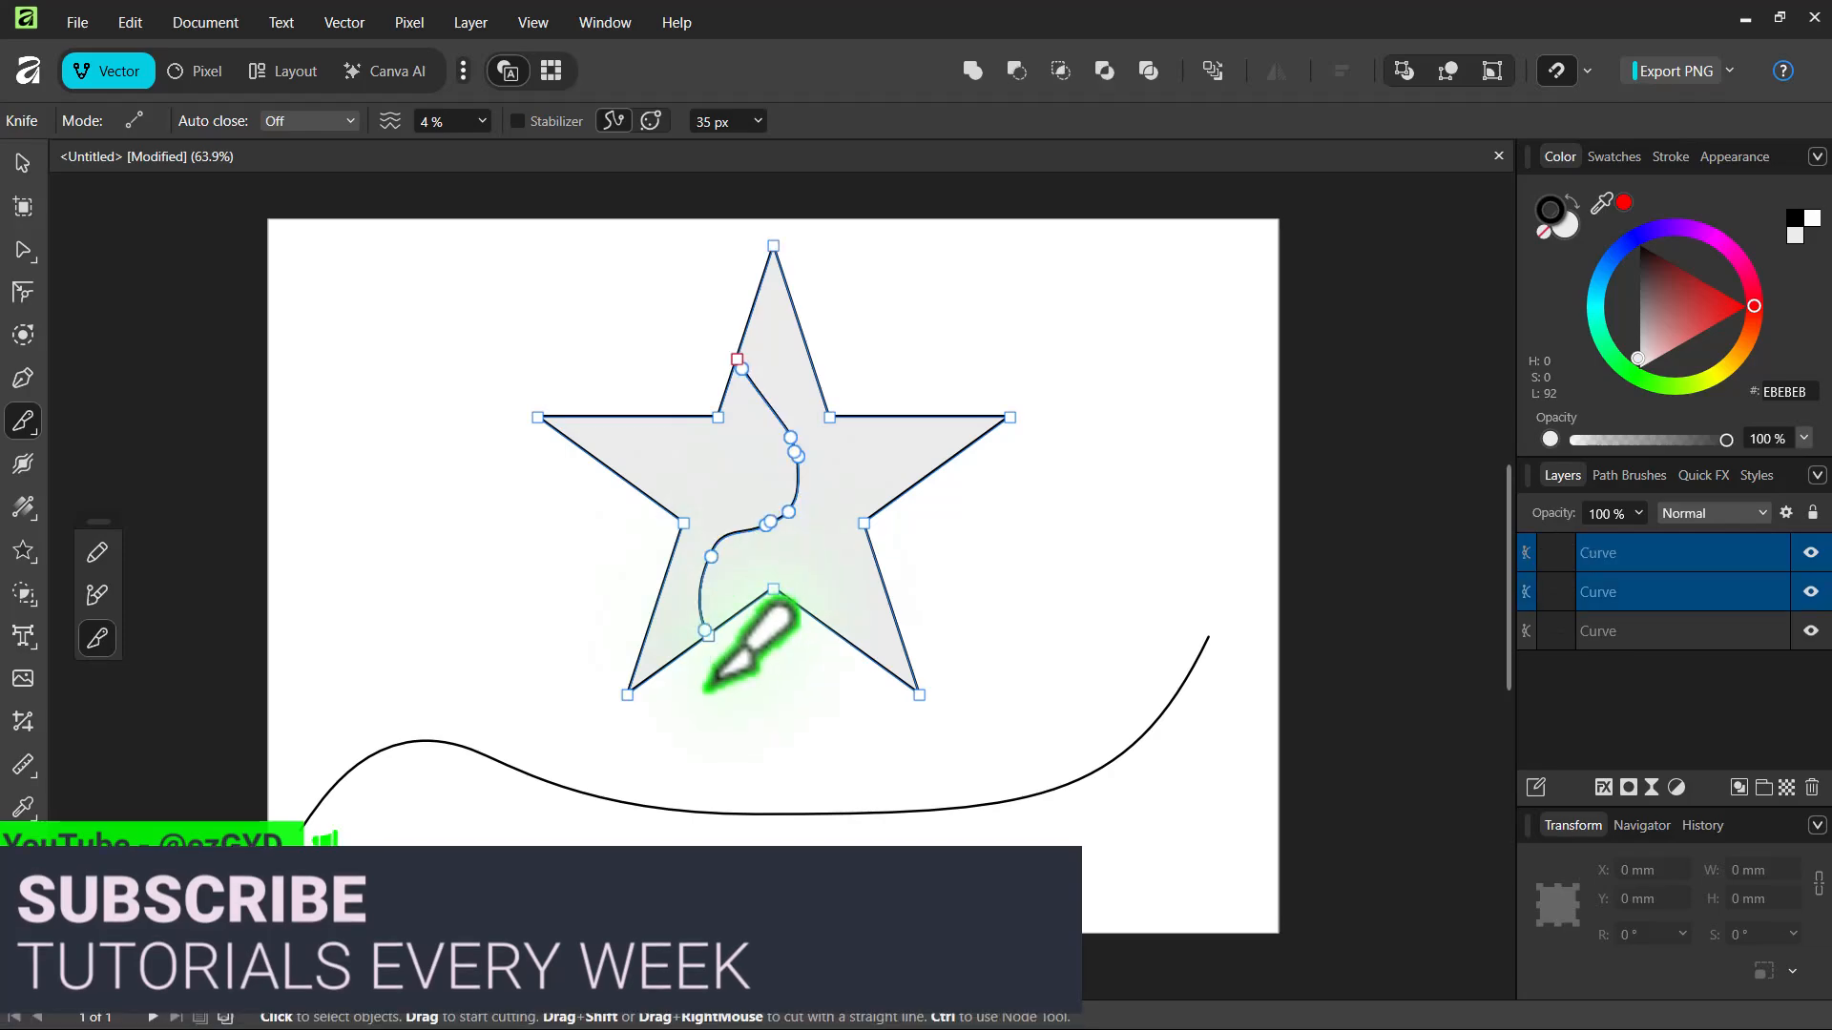
key(ctrl+z)
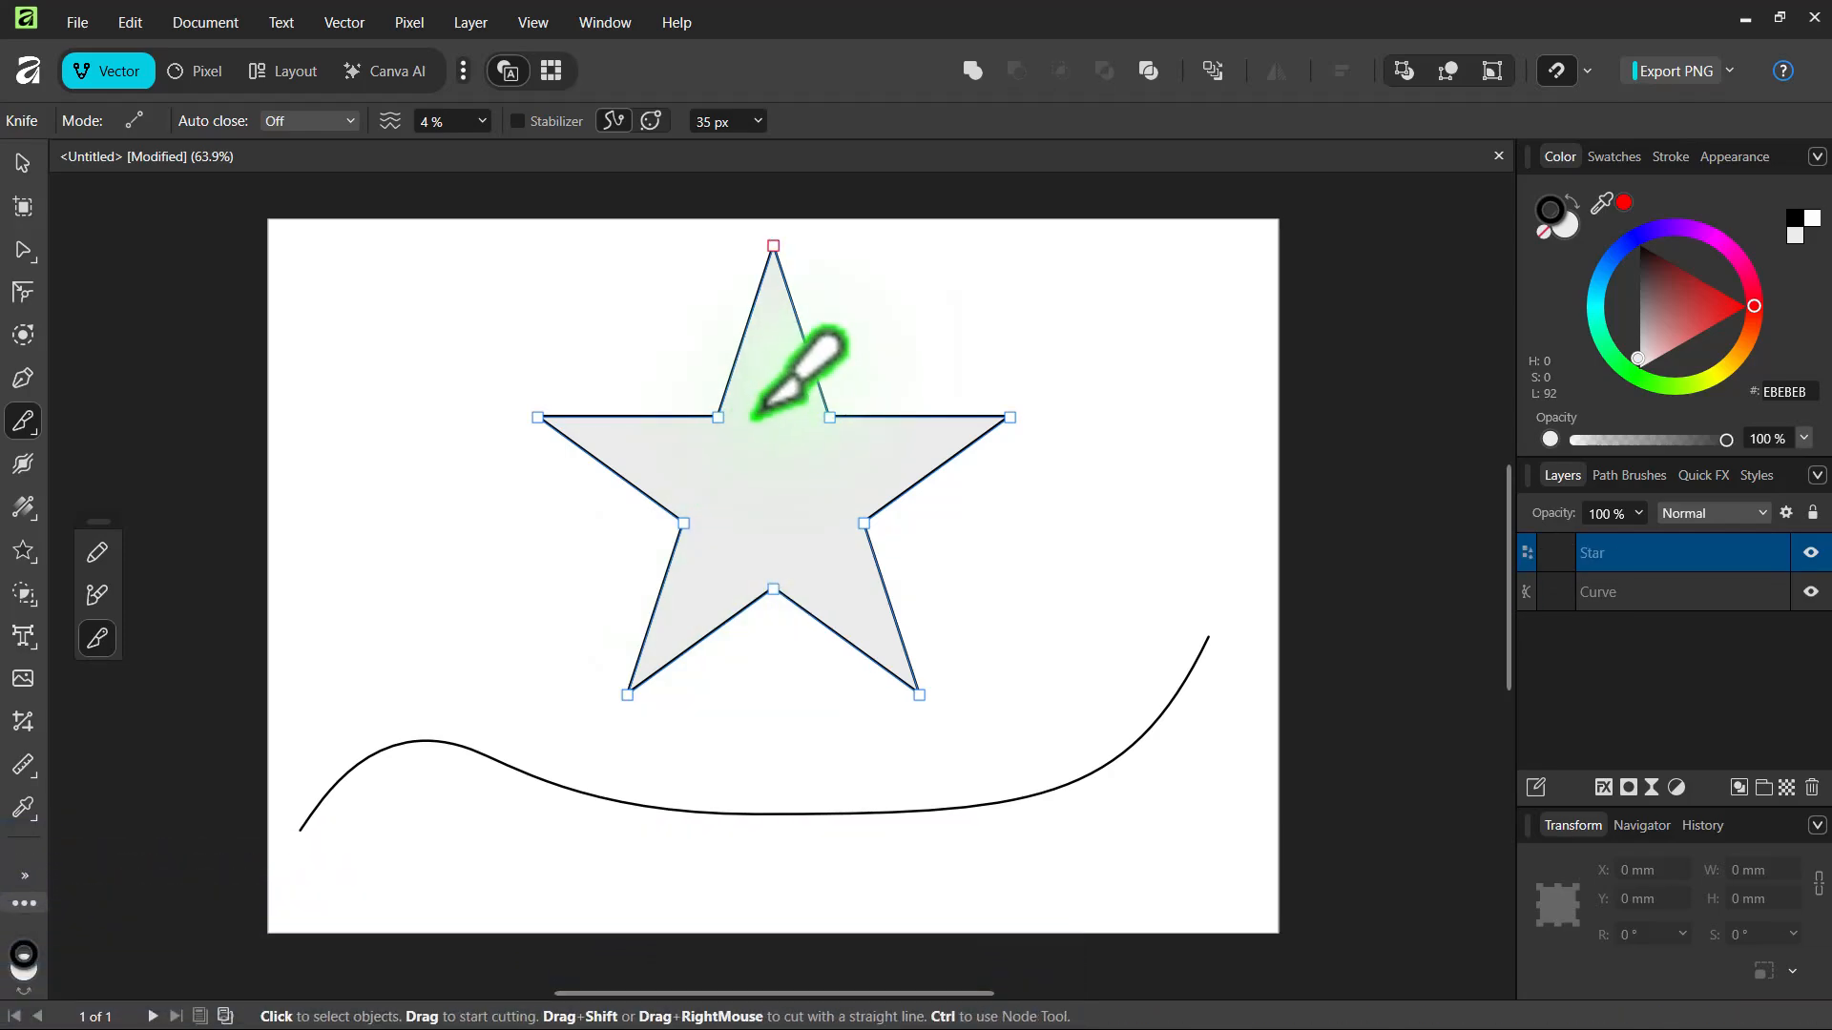
drag(730, 270, 818, 722)
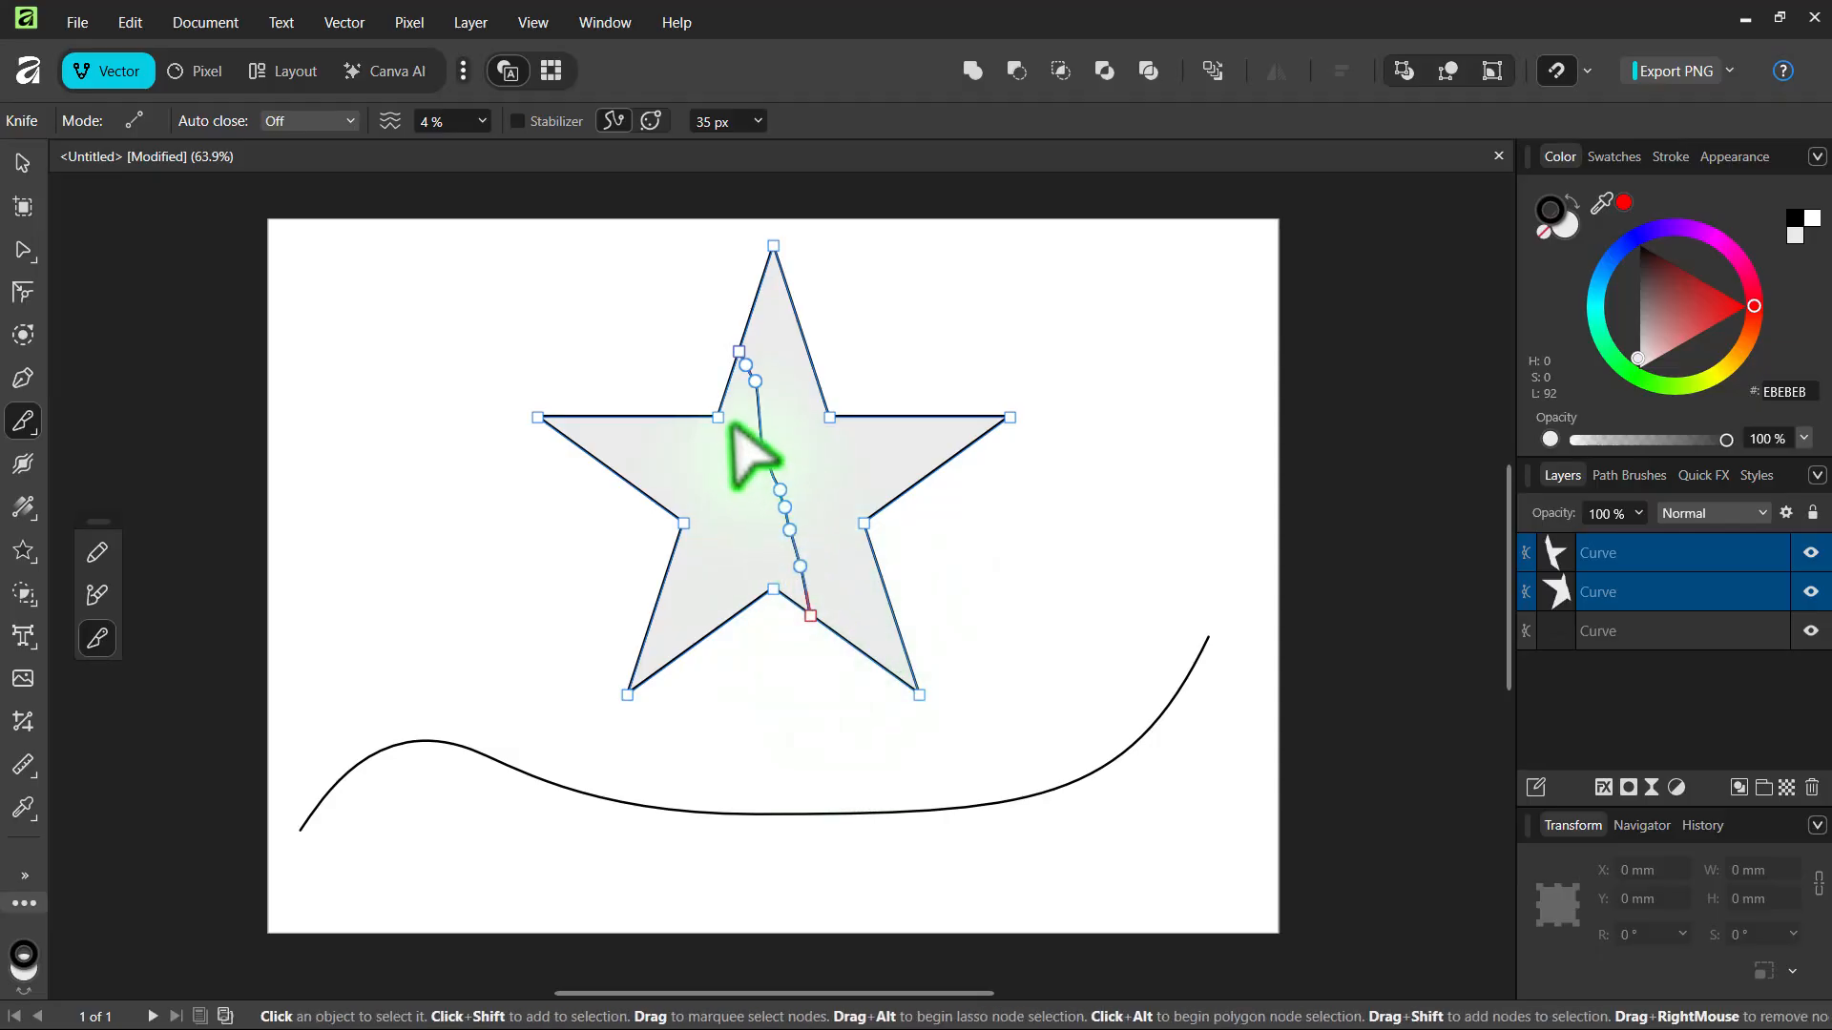
key(ctrl+z)
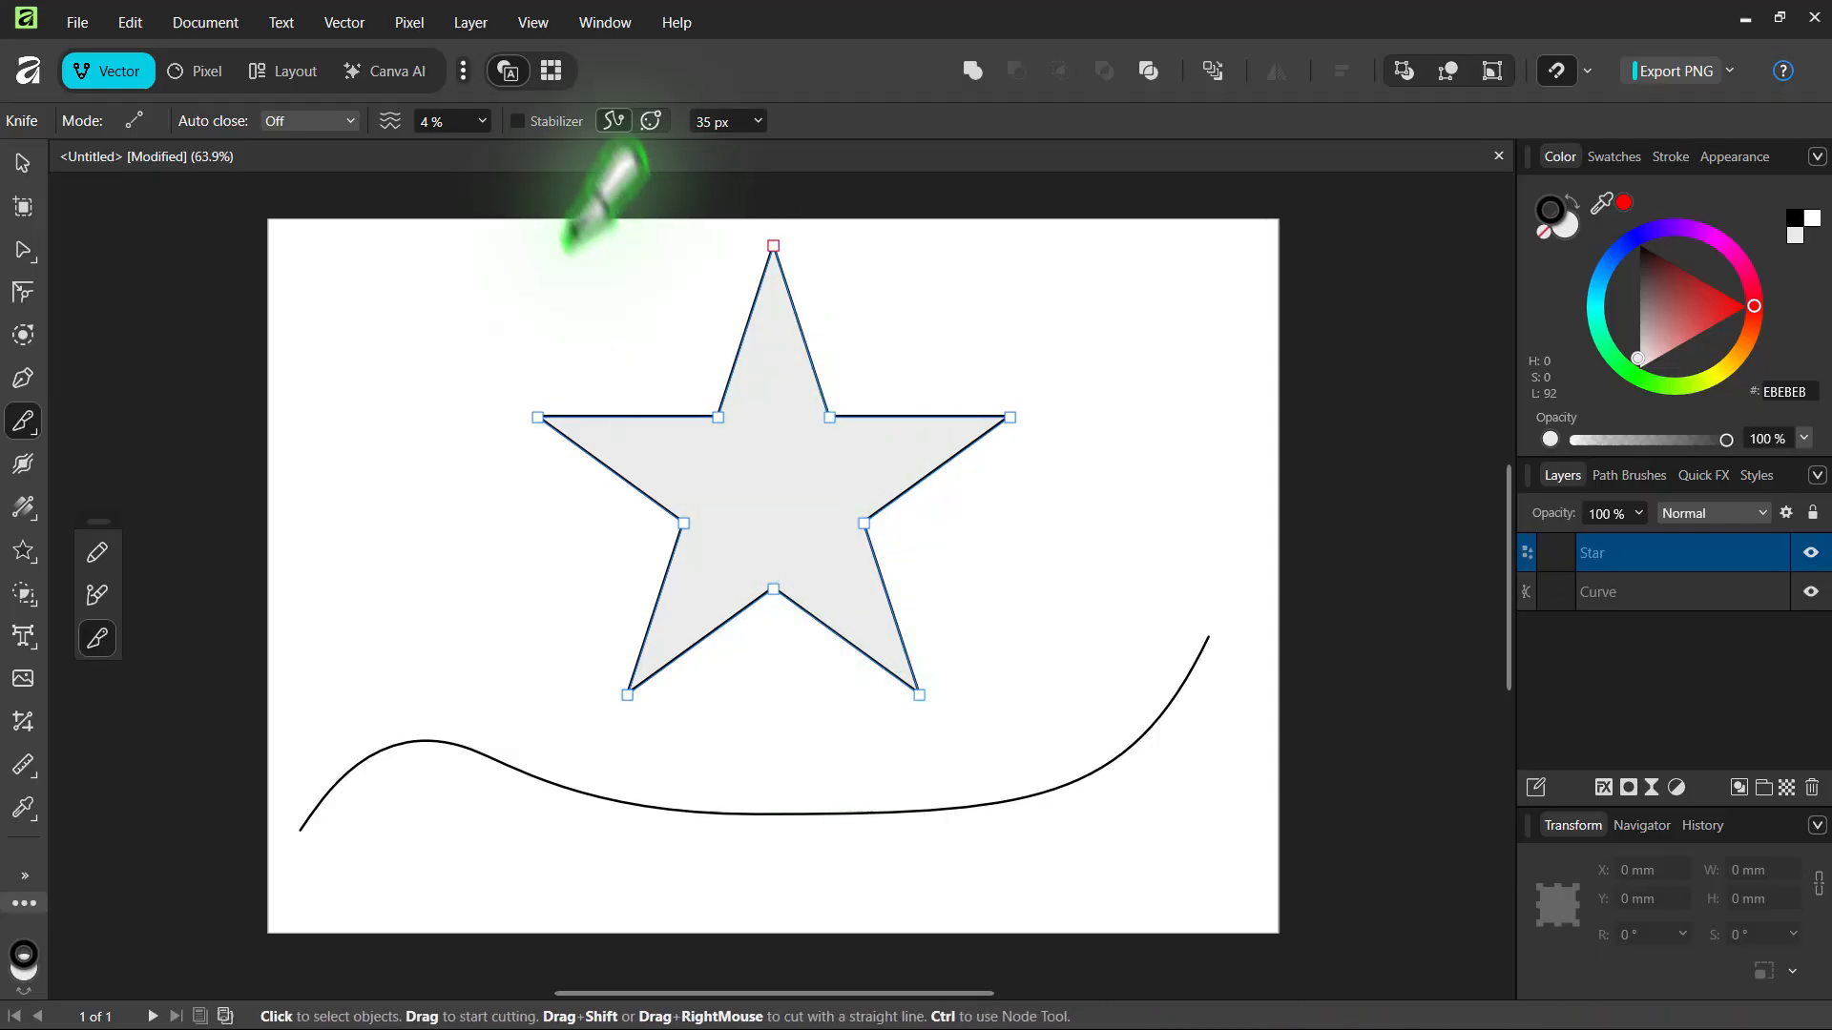
Step: Turn on the Knife Tool's Stabilizer, try a cut down through the star and undo it
click(517, 121)
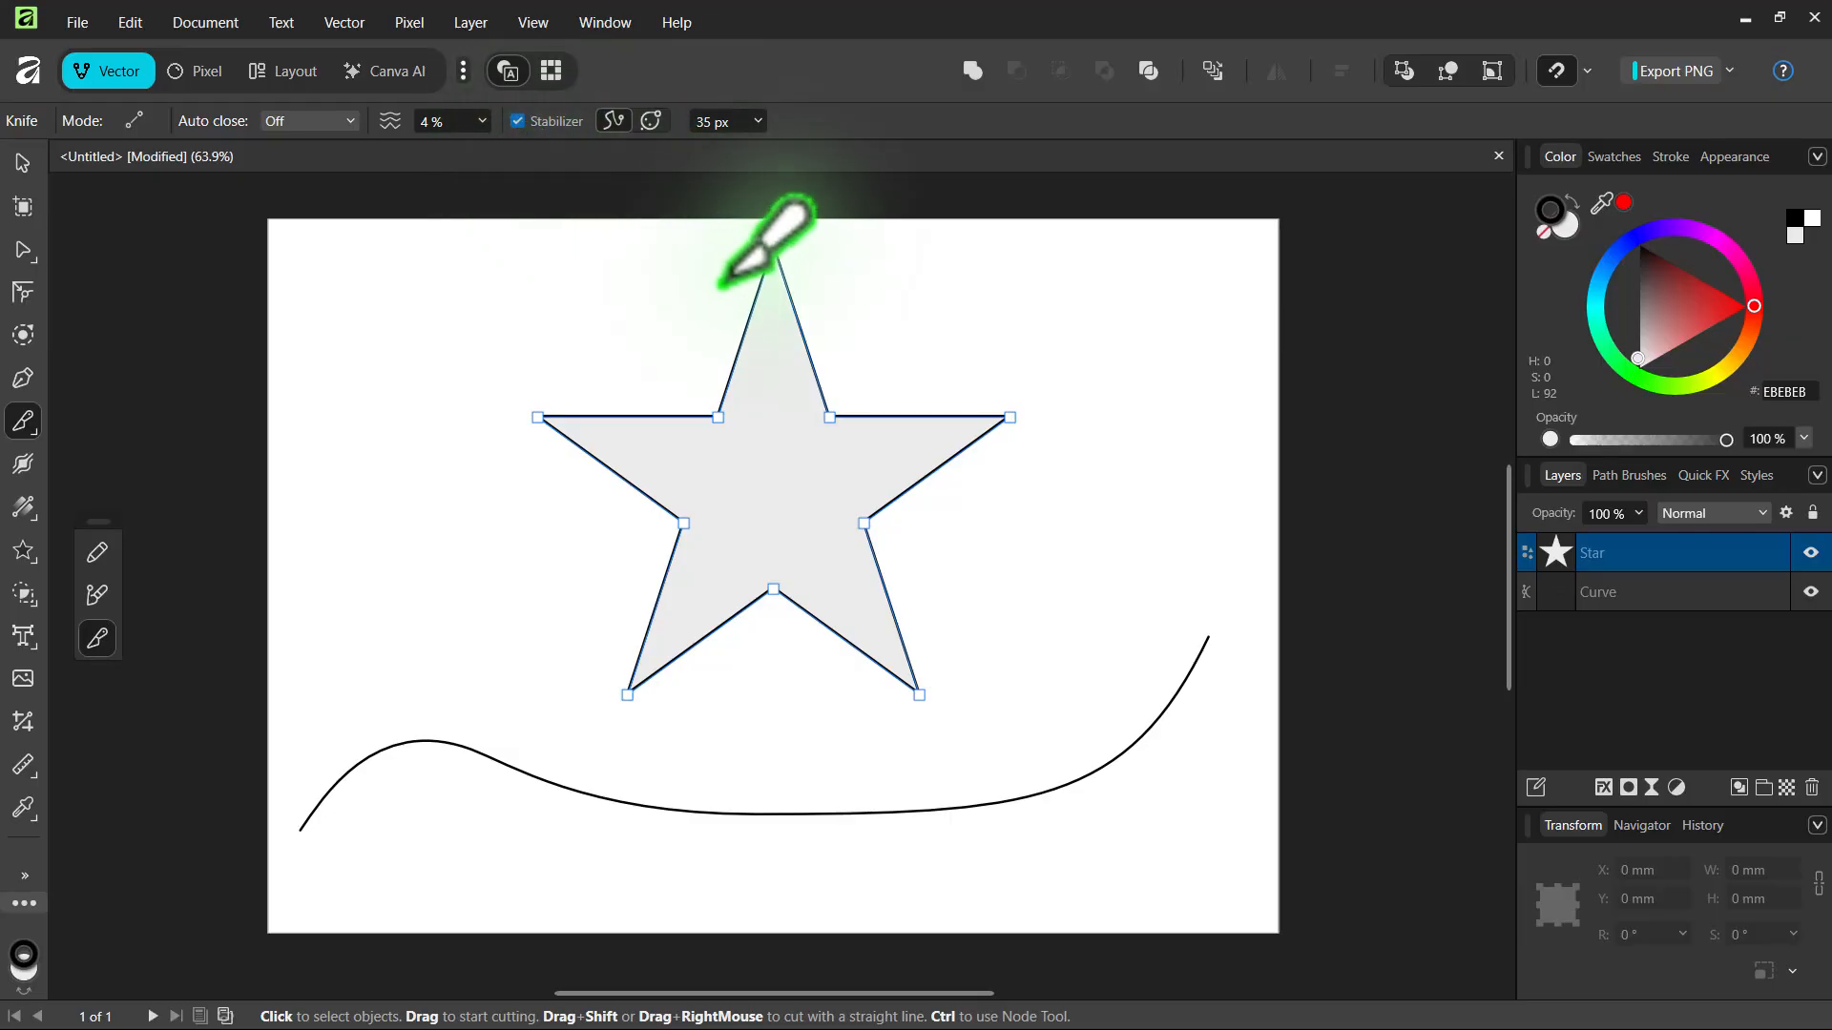
drag(732, 270, 735, 413)
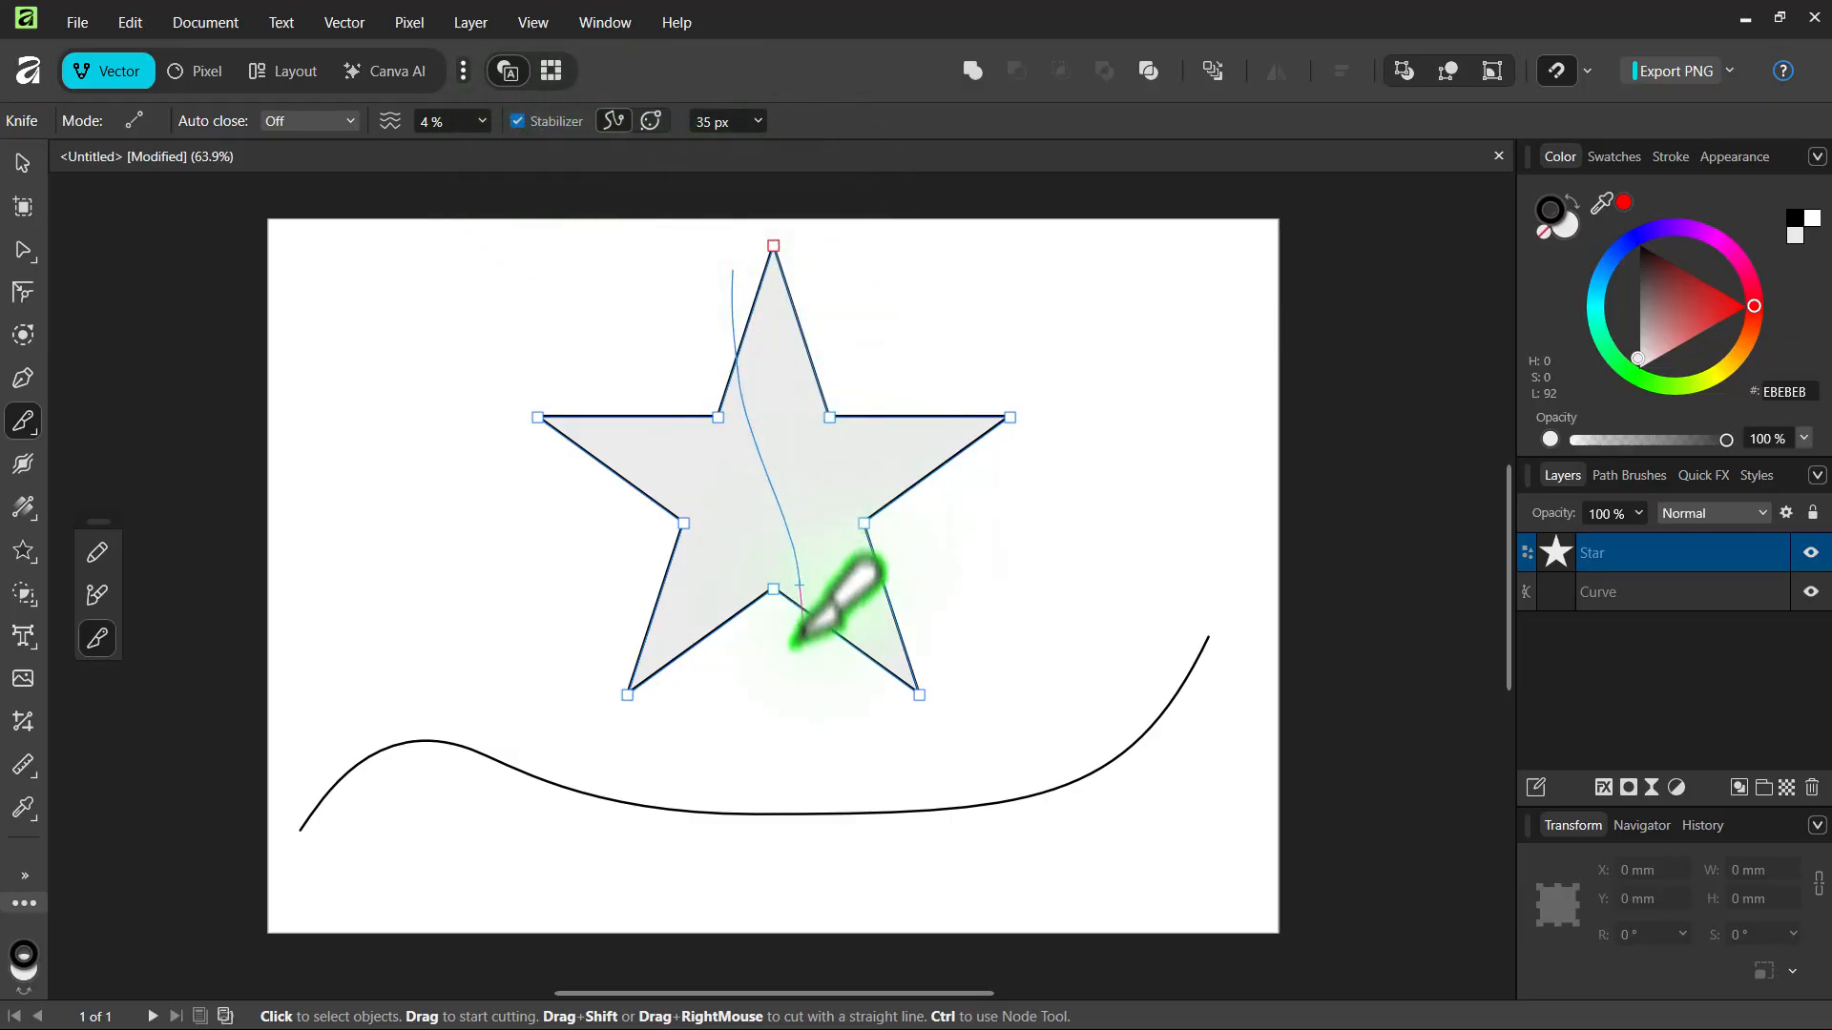
drag(801, 630, 801, 725)
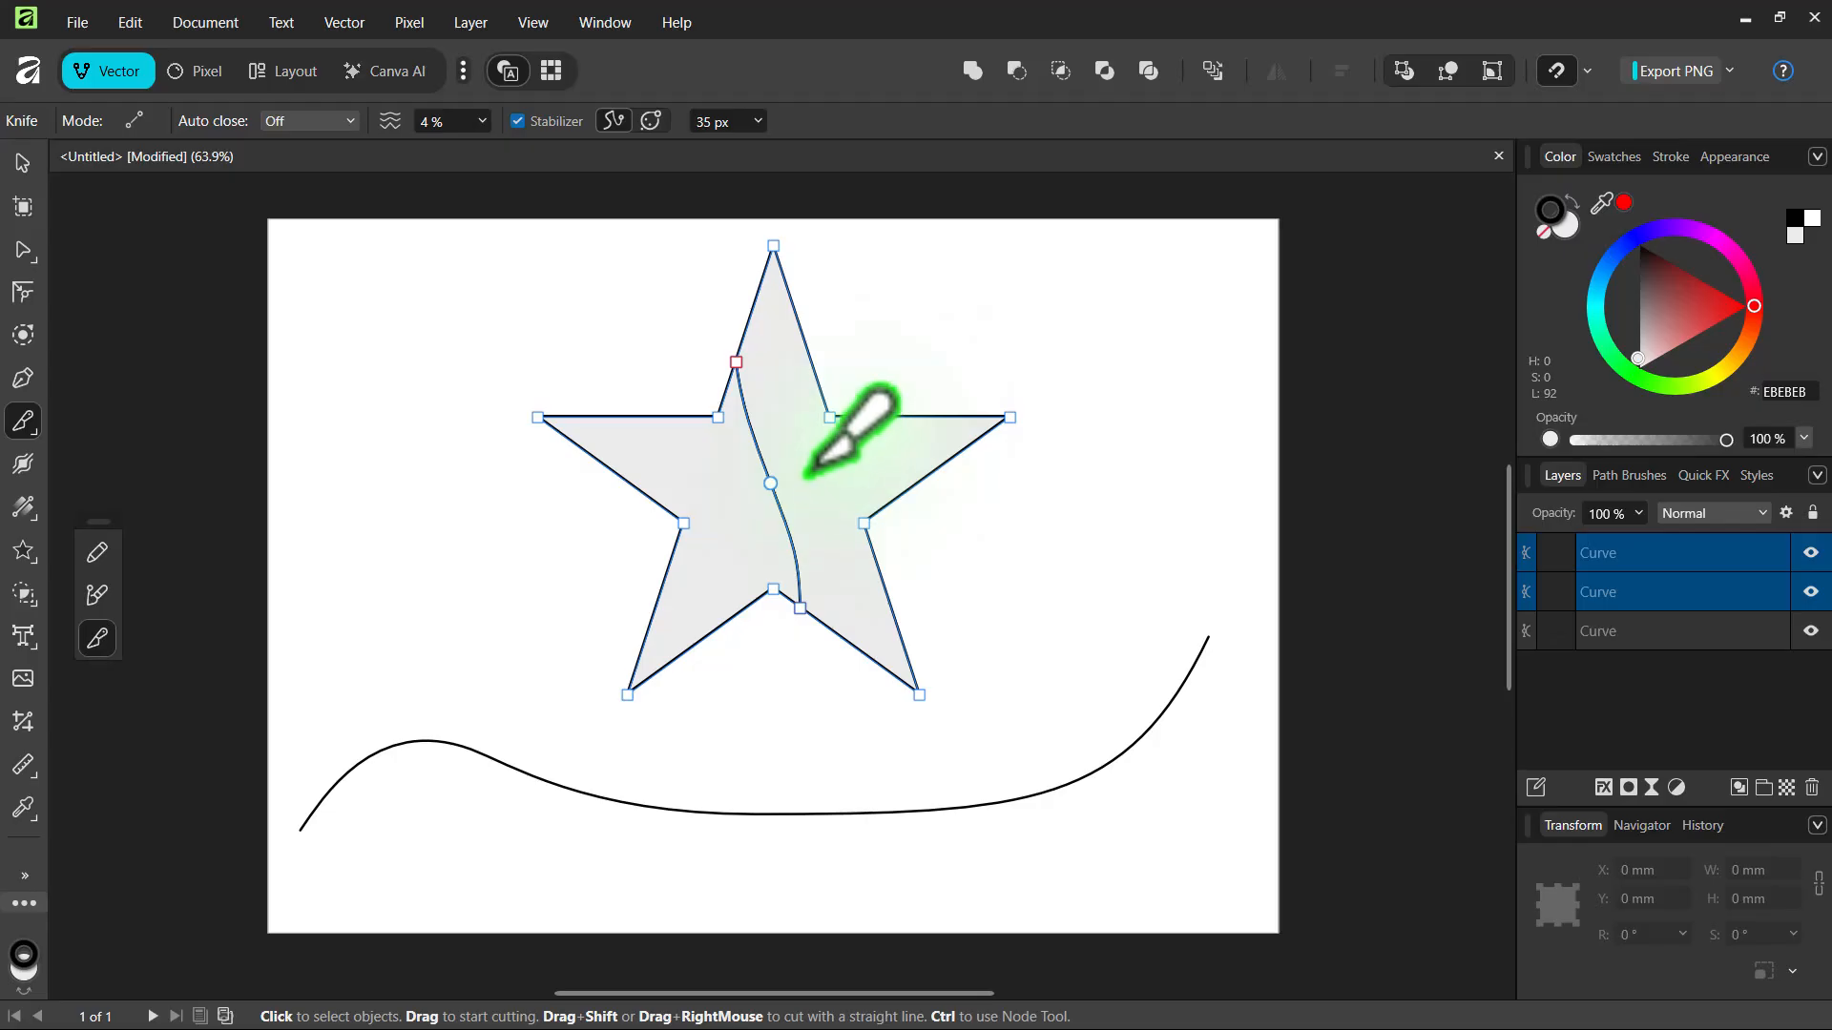
key(ctrl+z)
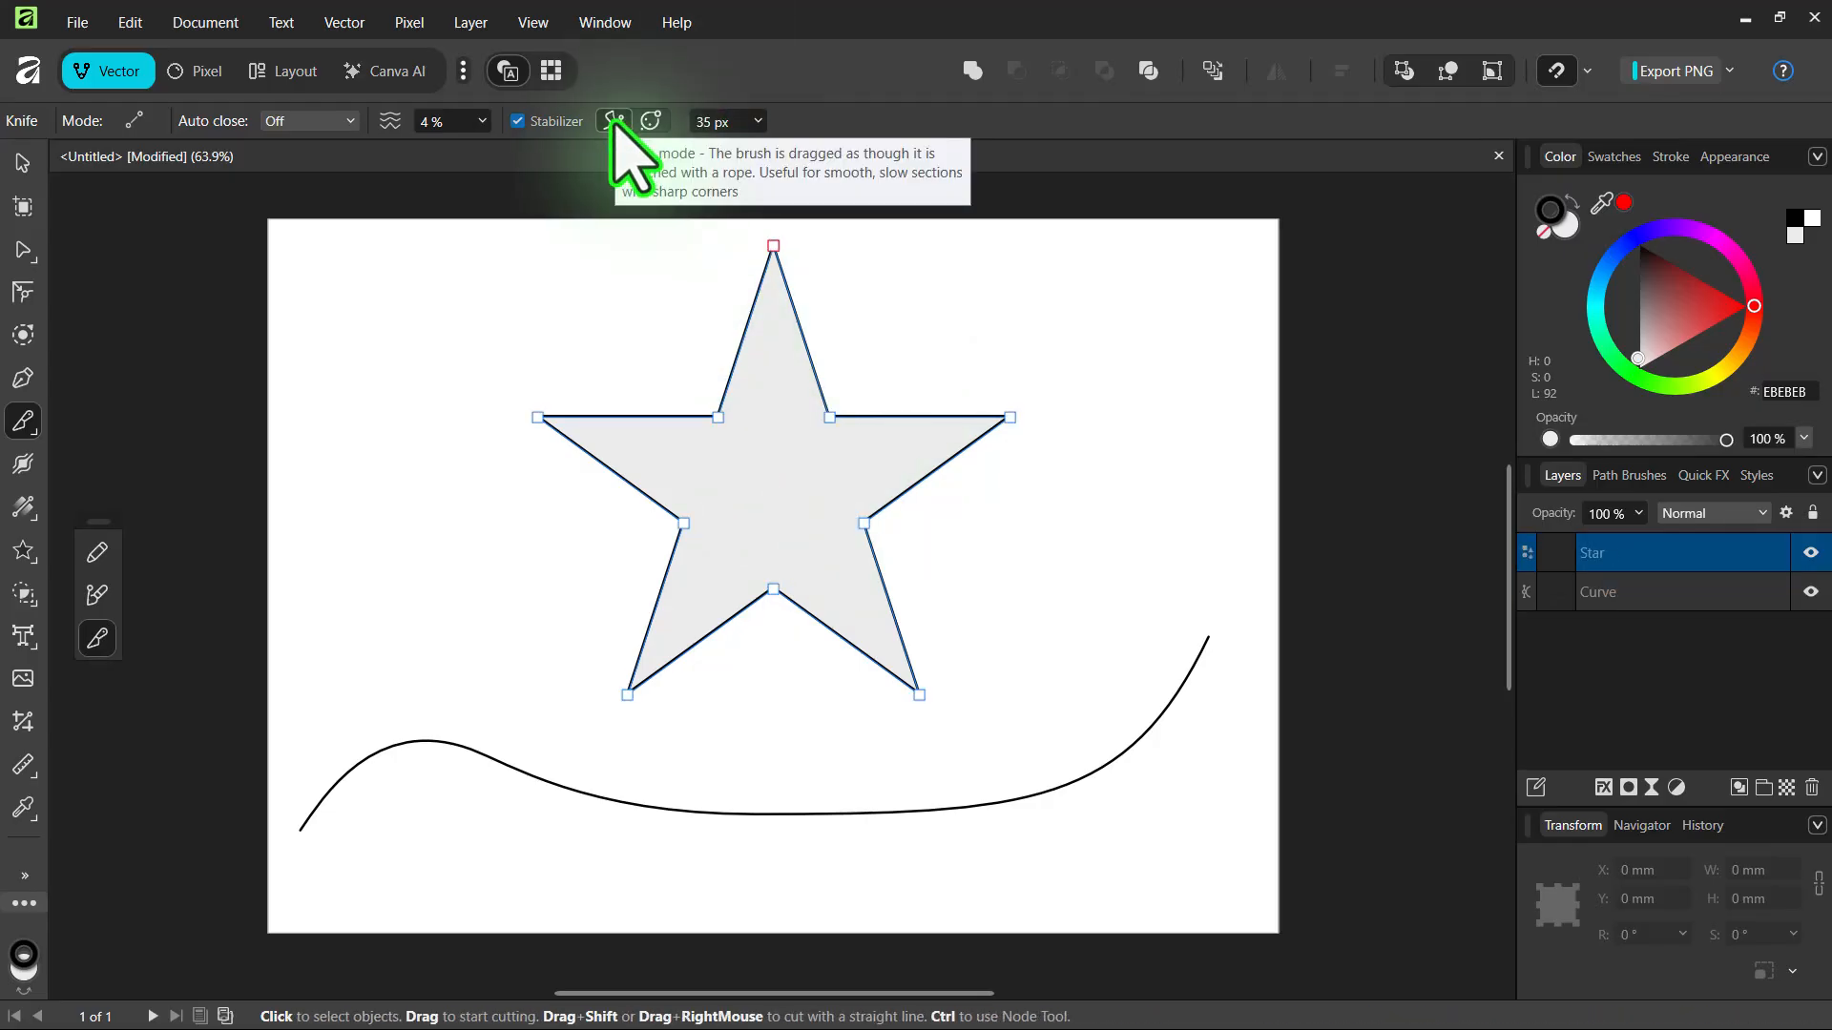
Step: Try several more knife cuts through the star with the Stabilizer in Rope mode, undoing each one
drag(718, 289, 798, 552)
drag(747, 683, 753, 679)
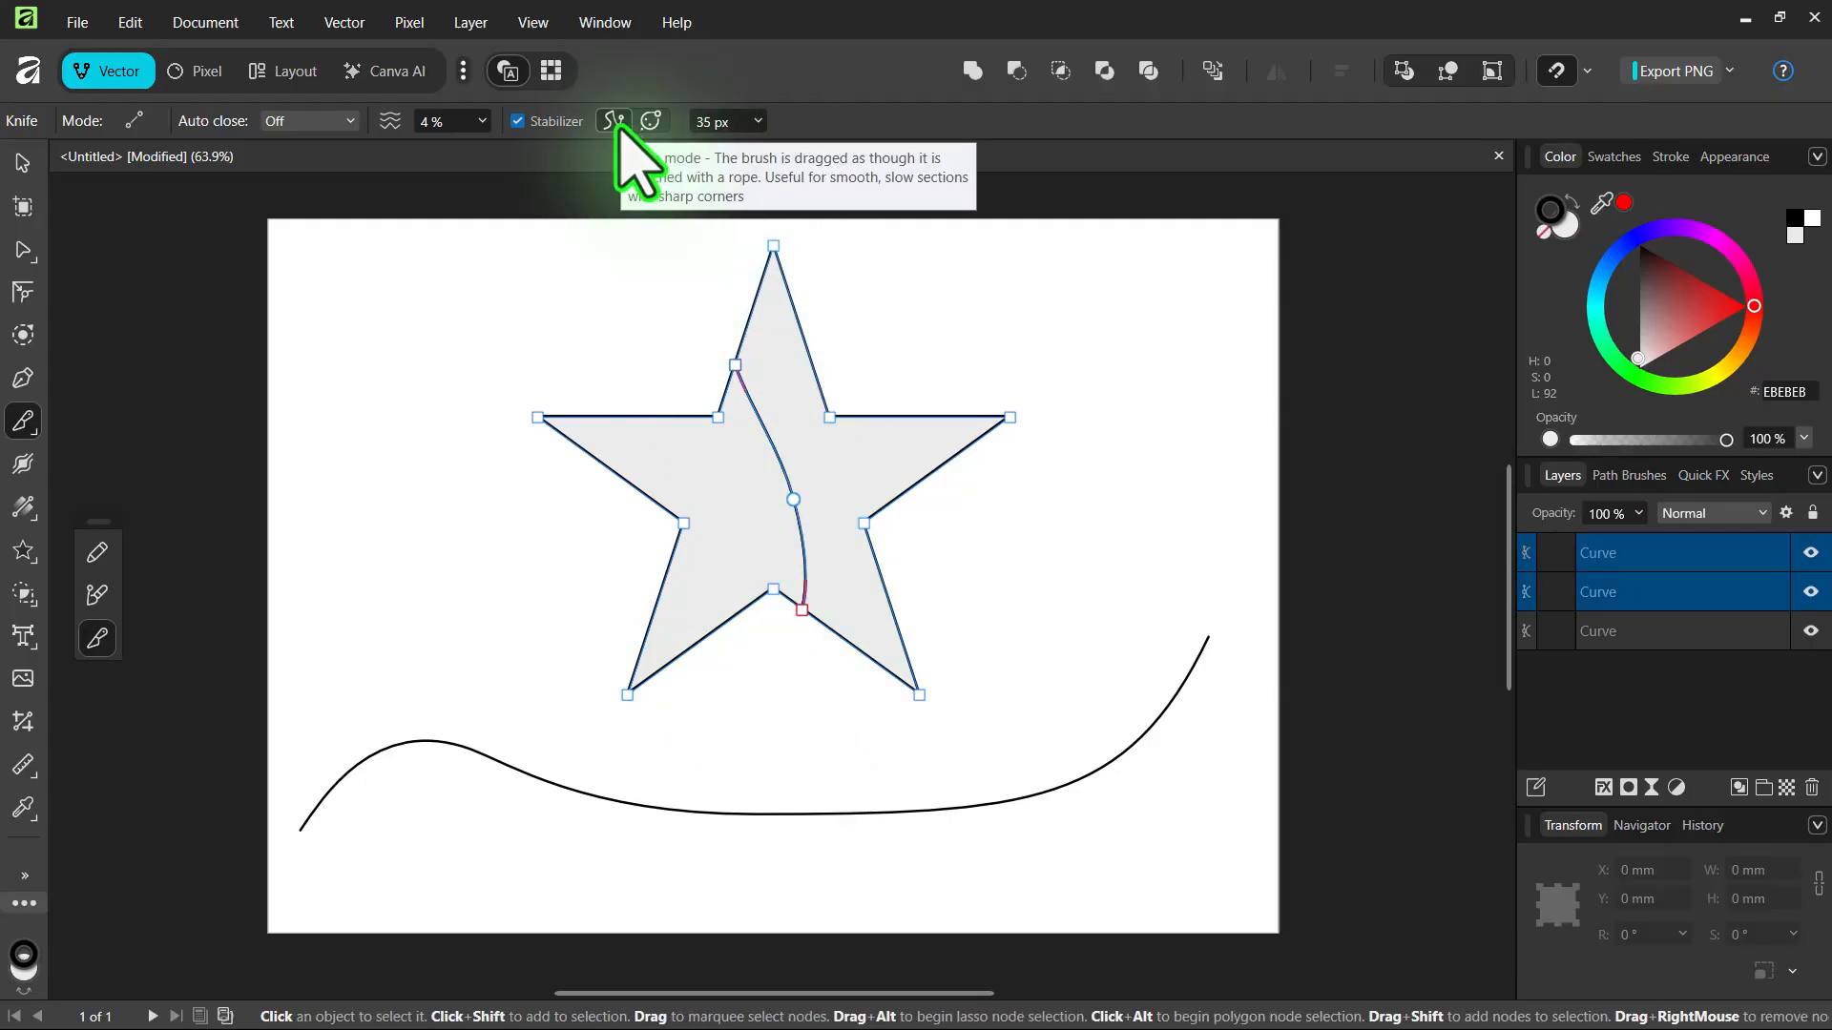
key(ctrl+z)
drag(727, 329, 788, 603)
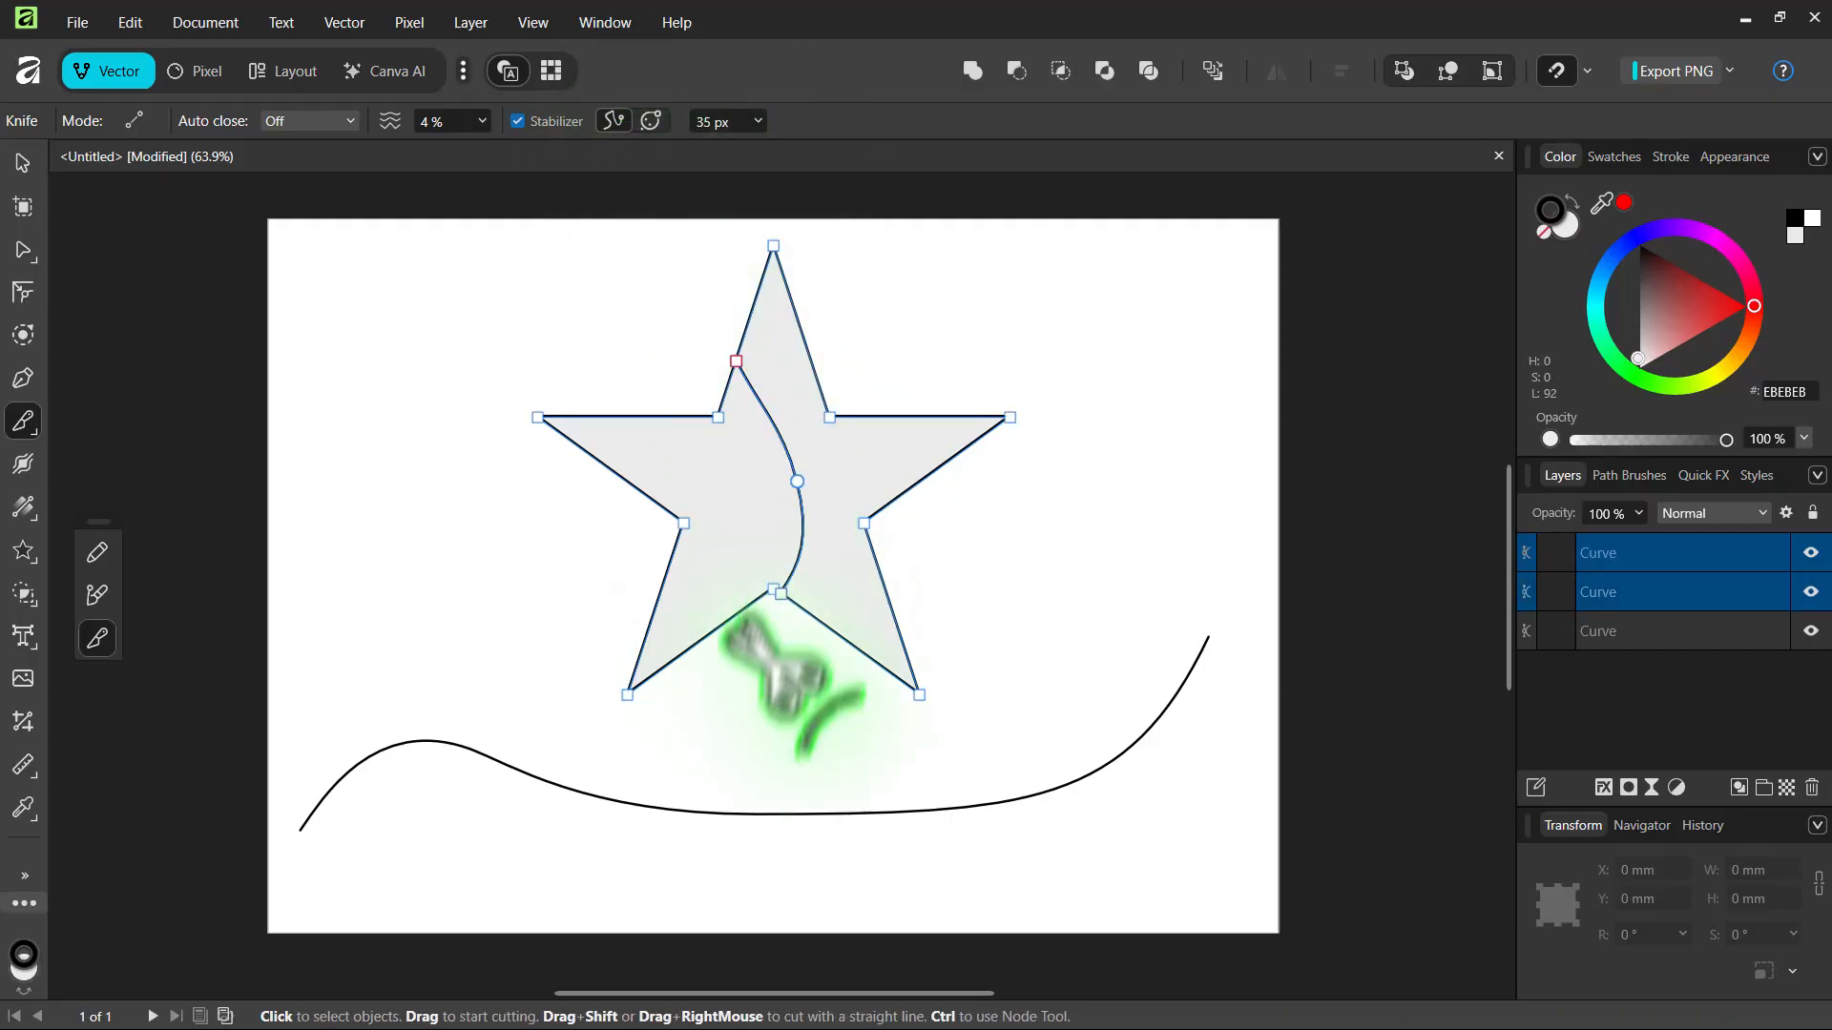
key(ctrl+z)
drag(749, 143, 828, 629)
key(ctrl+z)
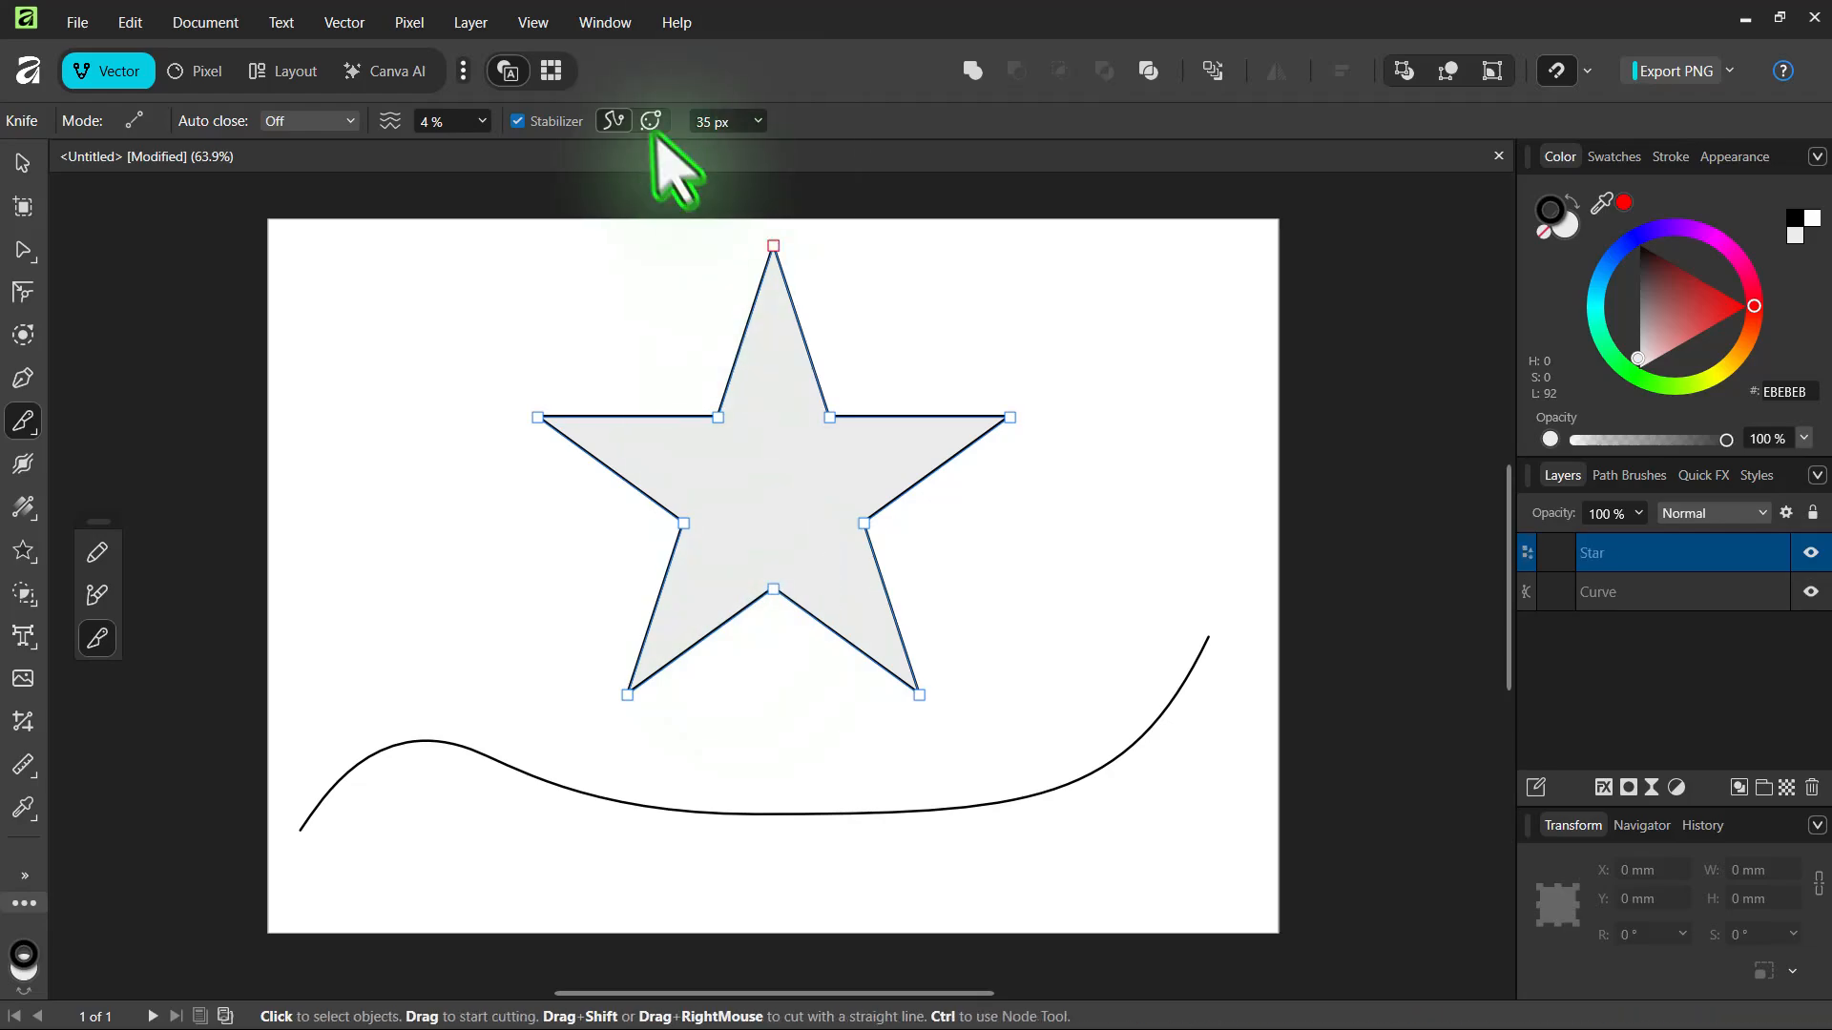
Step: Switch the Stabilizer to Window mode and try curved knife cuts through the star, undoing each one
click(652, 120)
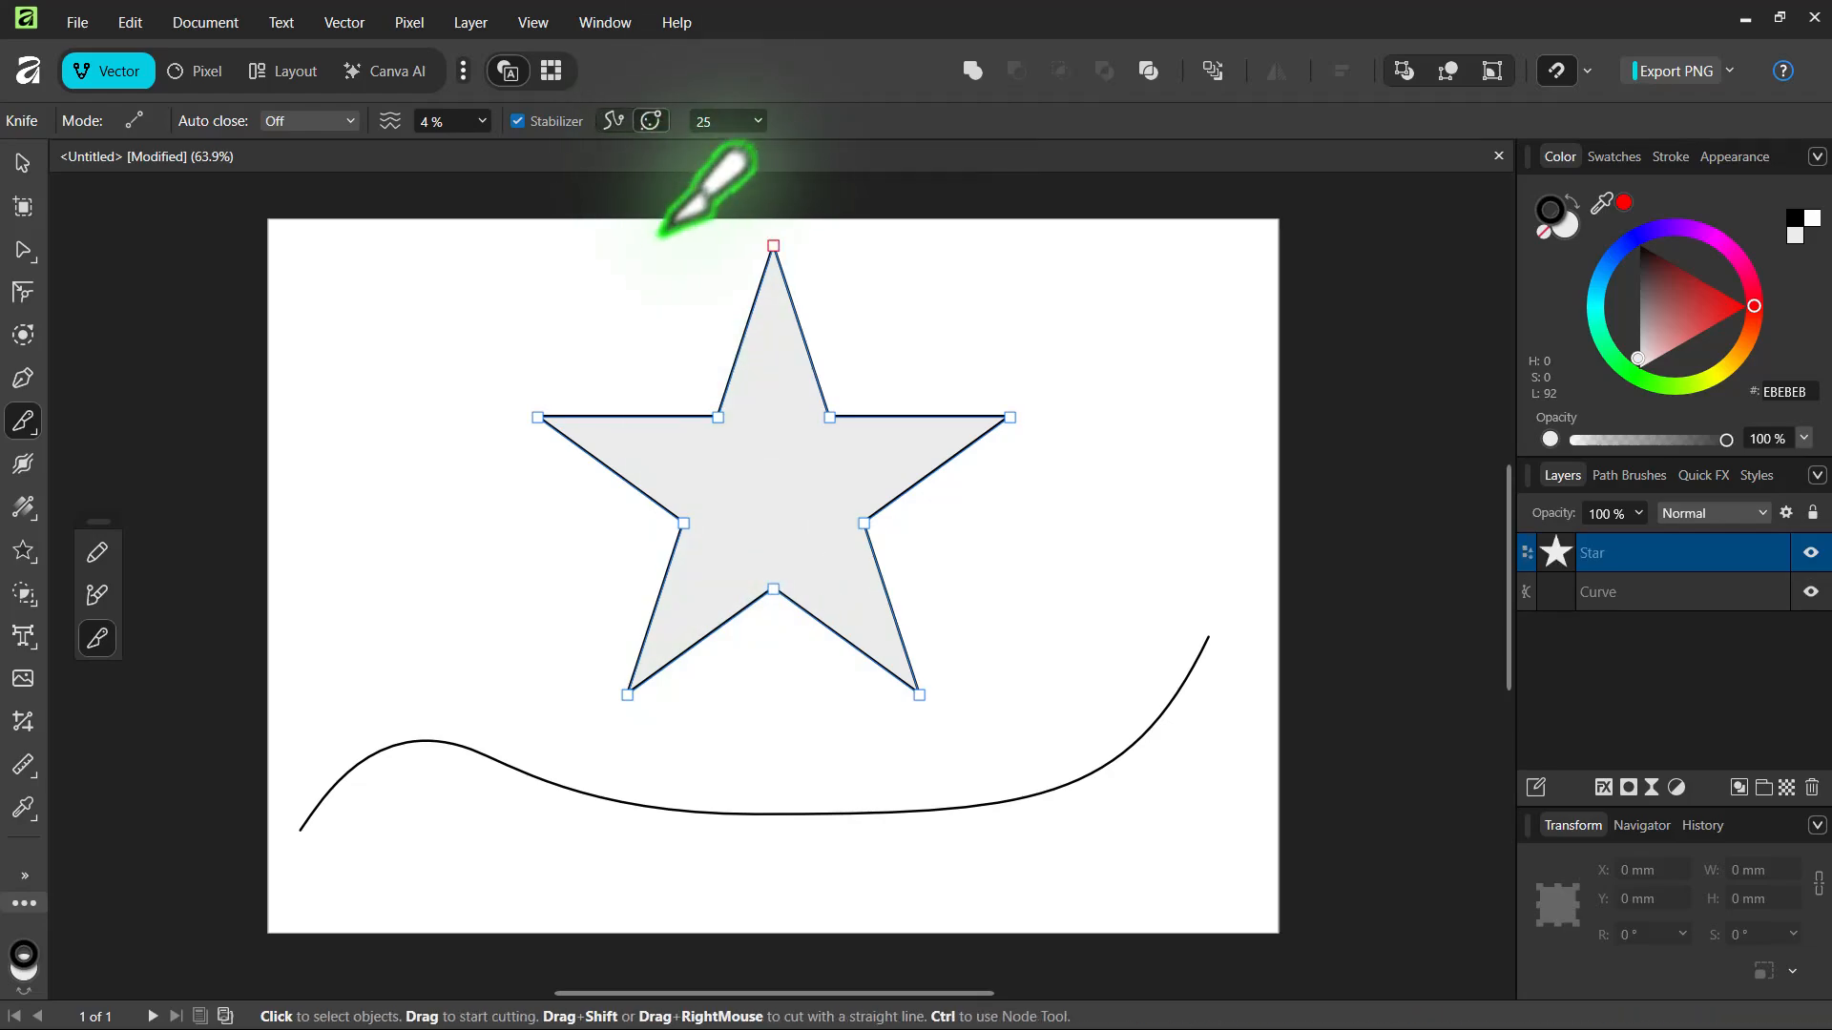
mouse_move(648, 251)
mouse_down()
mouse_move(728, 394)
mouse_move(735, 606)
mouse_move(570, 704)
mouse_up()
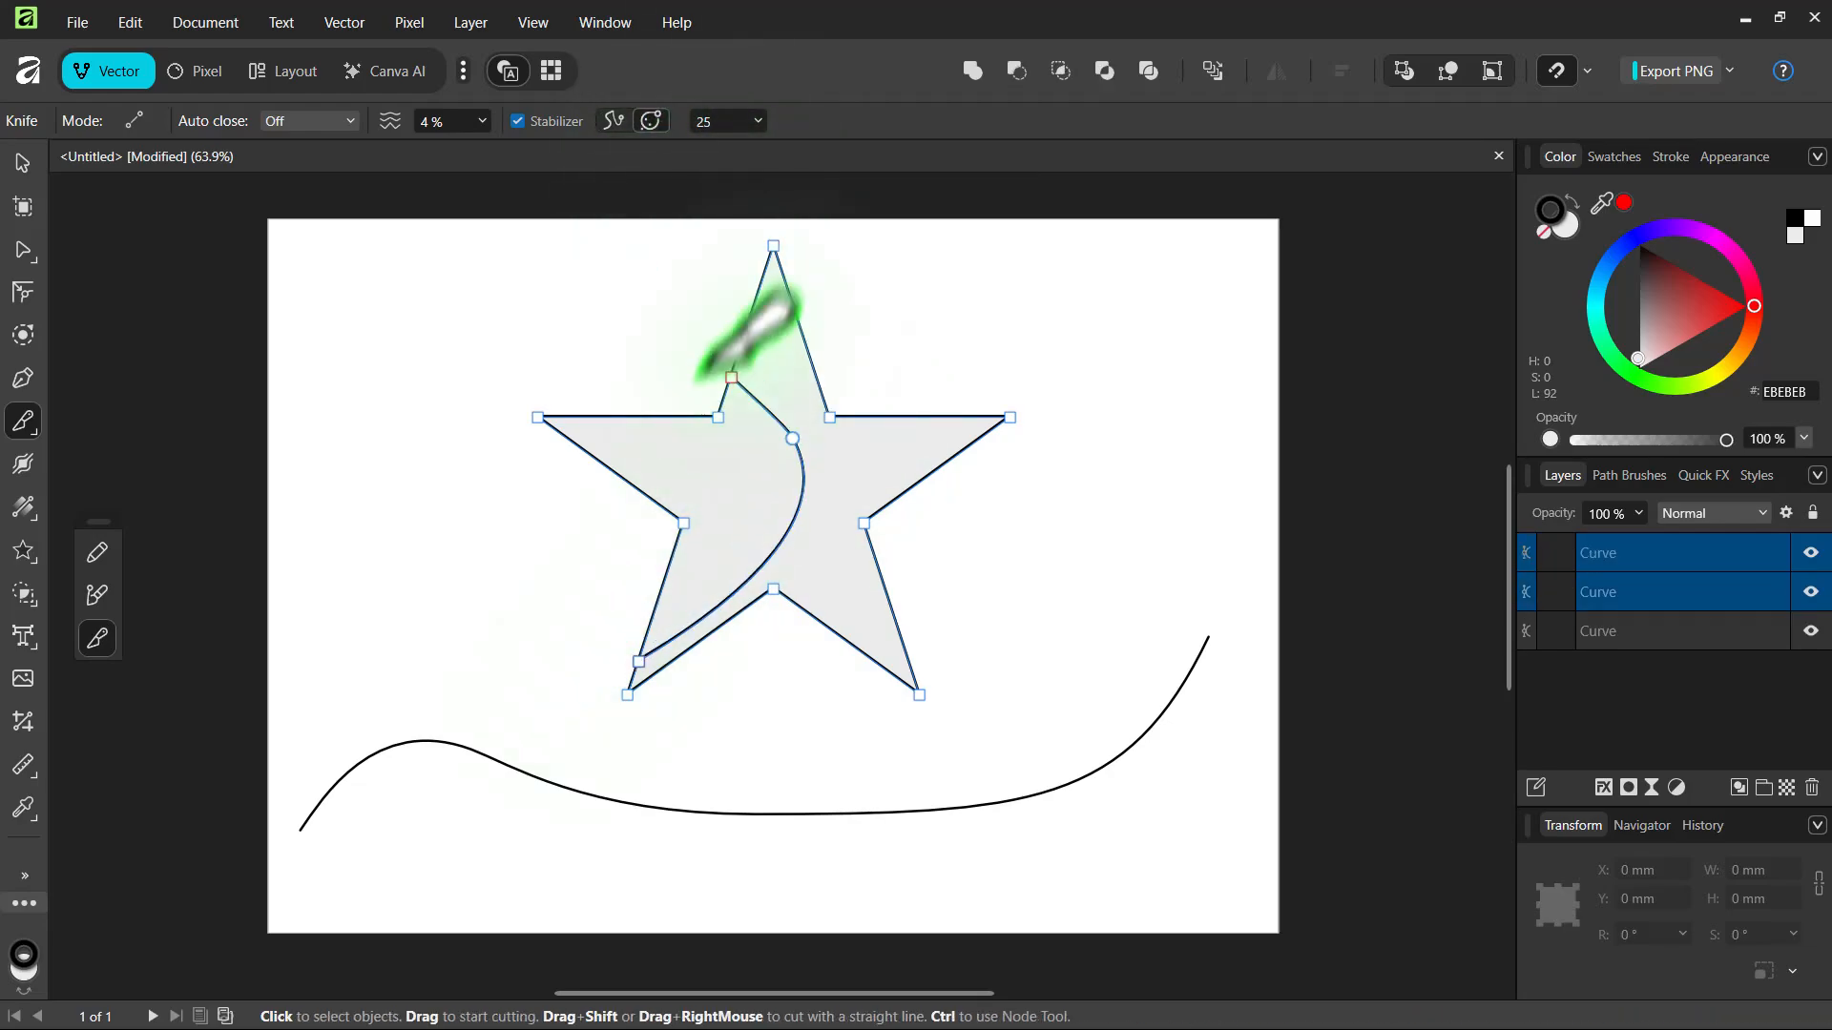
mouse_move(701, 276)
mouse_down()
mouse_move(801, 668)
mouse_move(749, 782)
mouse_move(744, 768)
mouse_up()
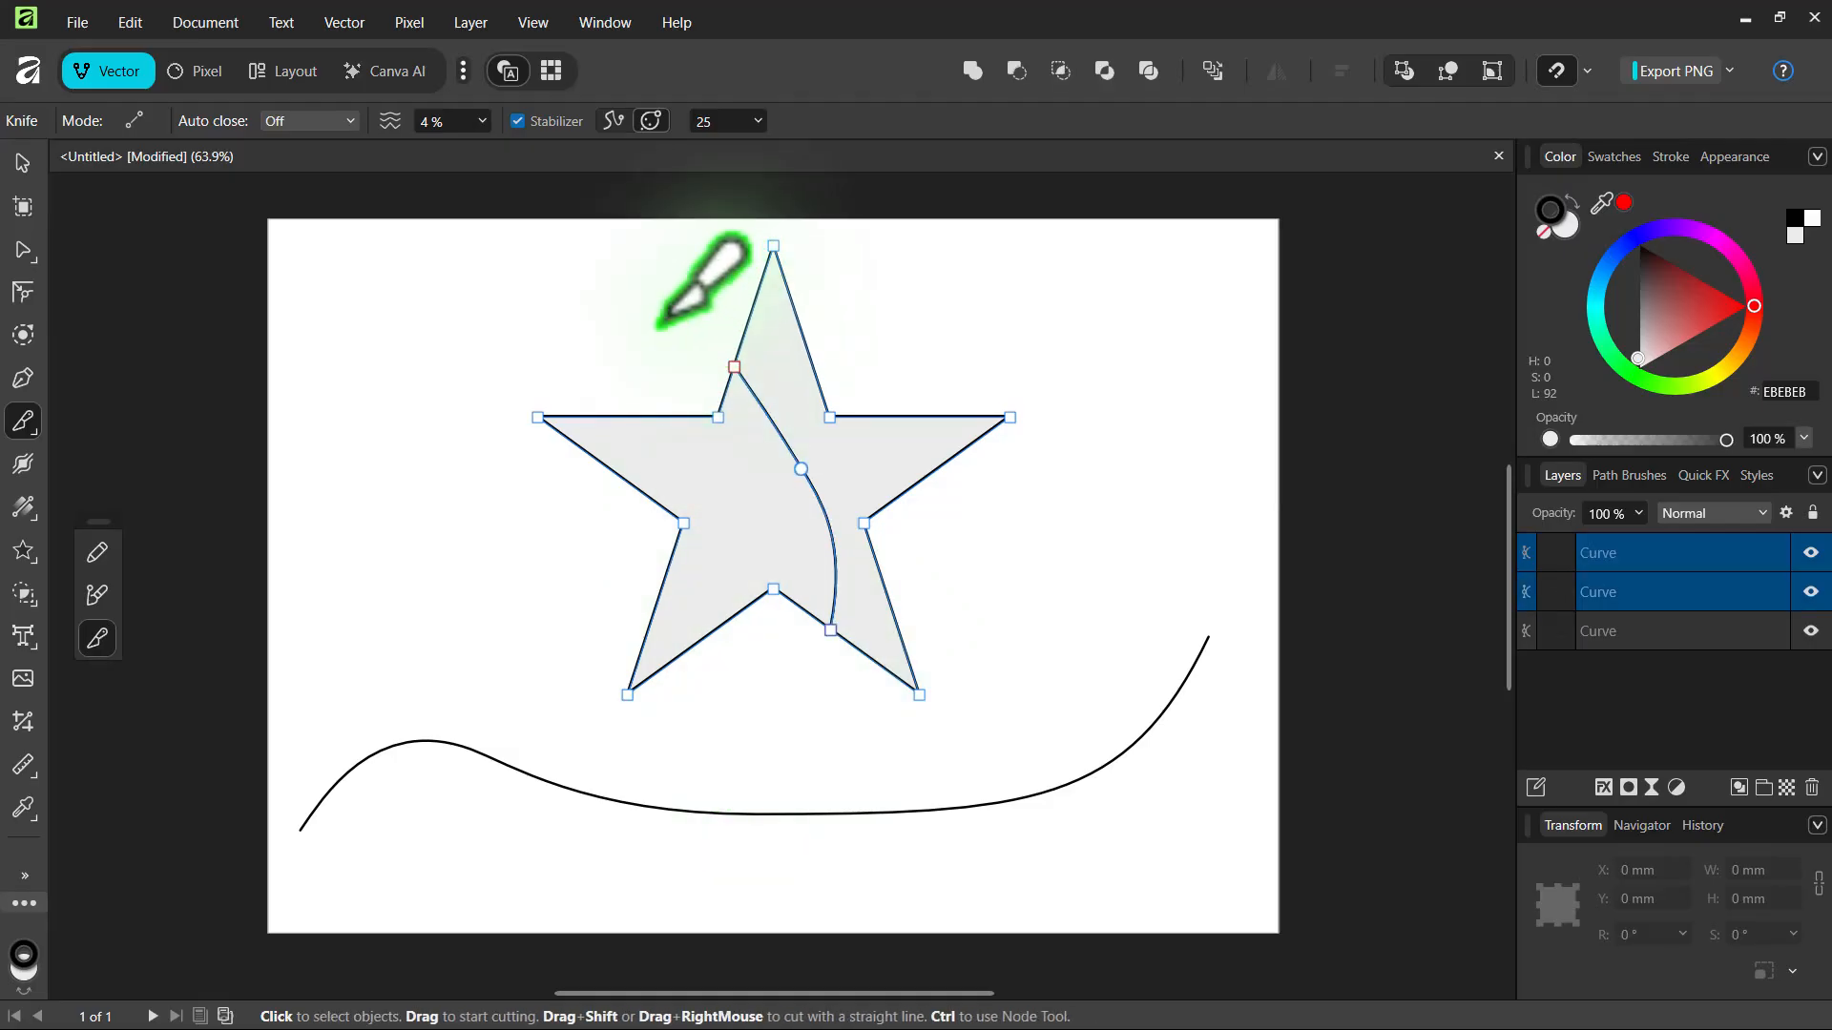
key(ctrl+z)
key(ctrl+shift+z)
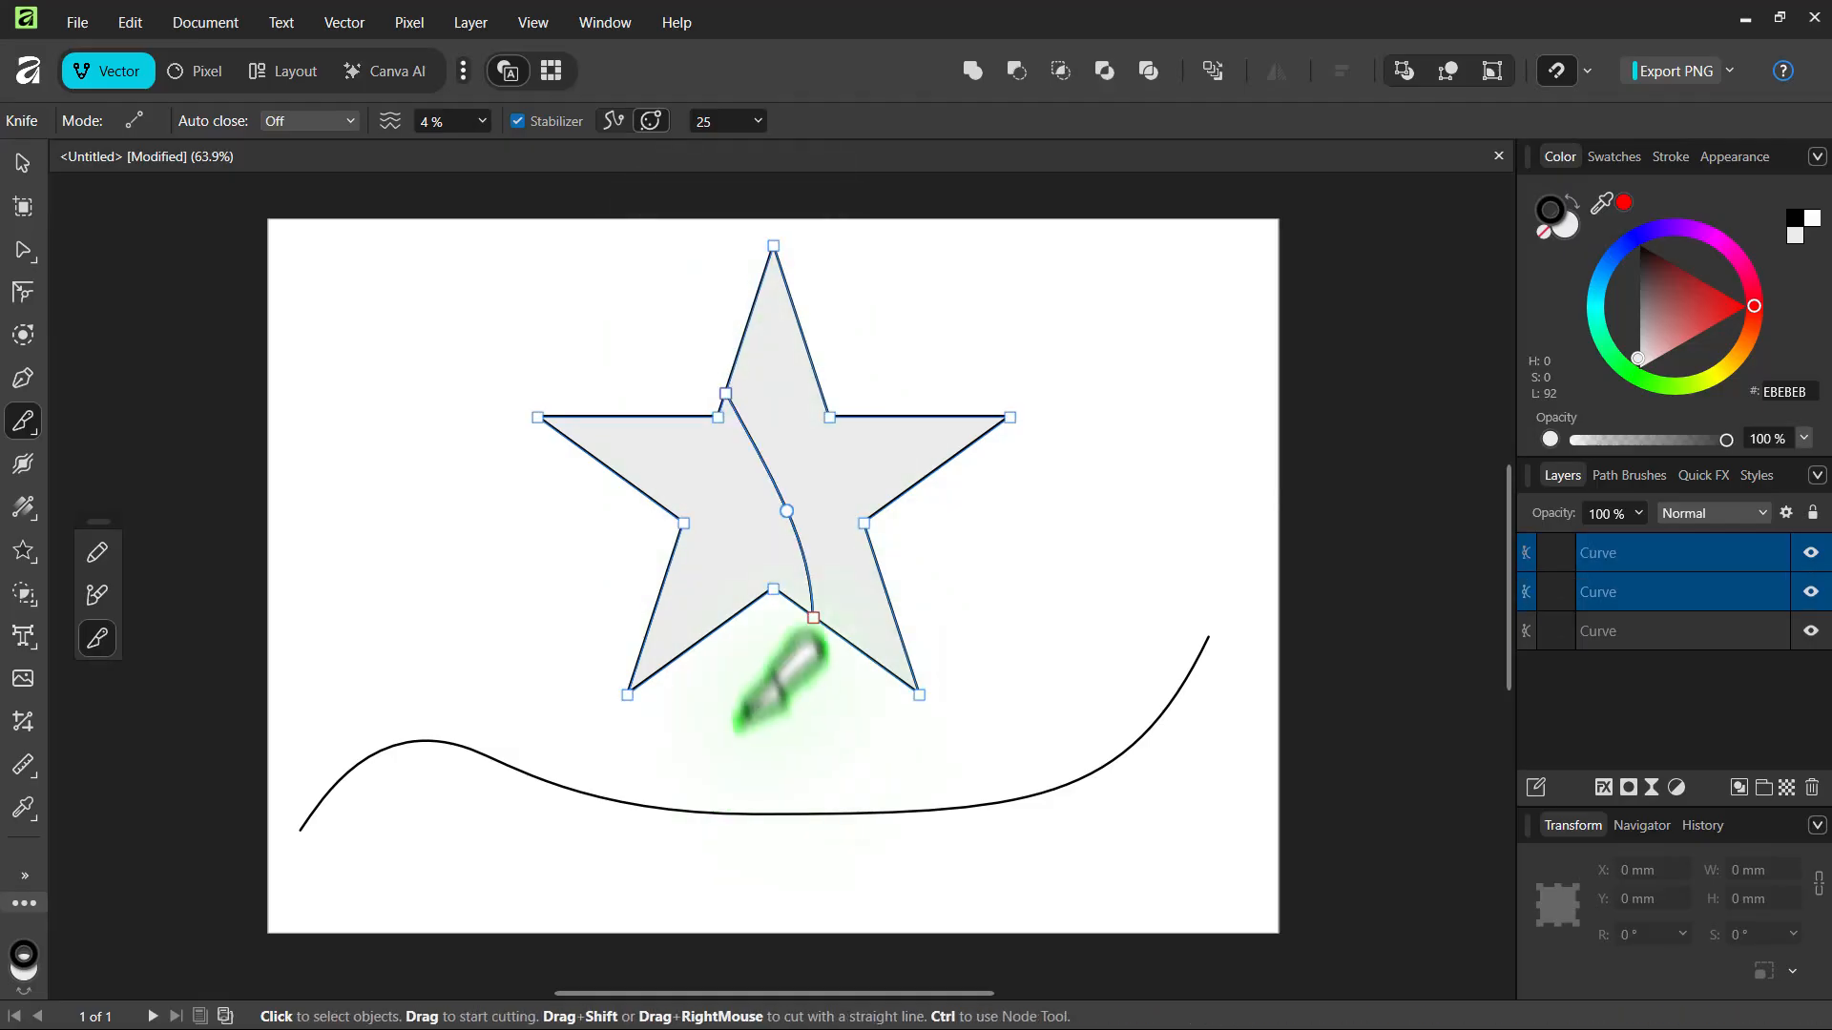
key(ctrl+z)
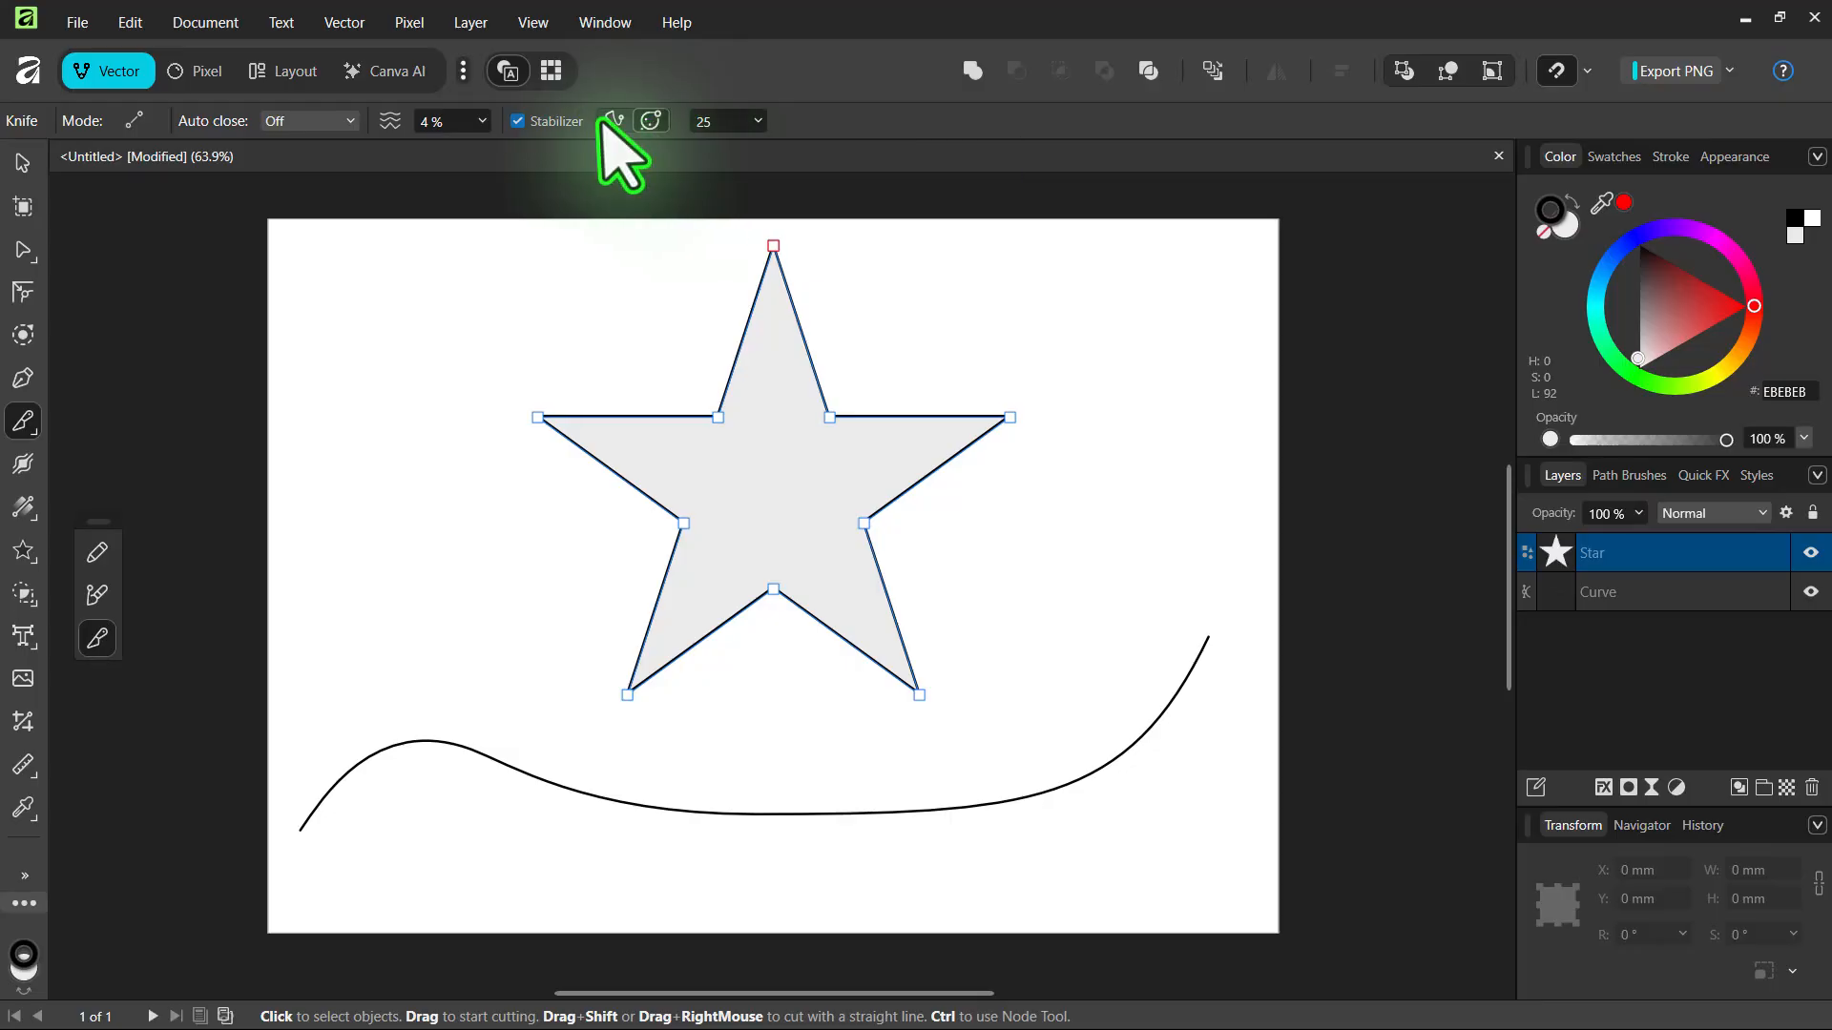
Step: Return the Stabilizer to Rope mode and disable it, and try a star cut at 90% smoothing, undoing the cut
click(613, 120)
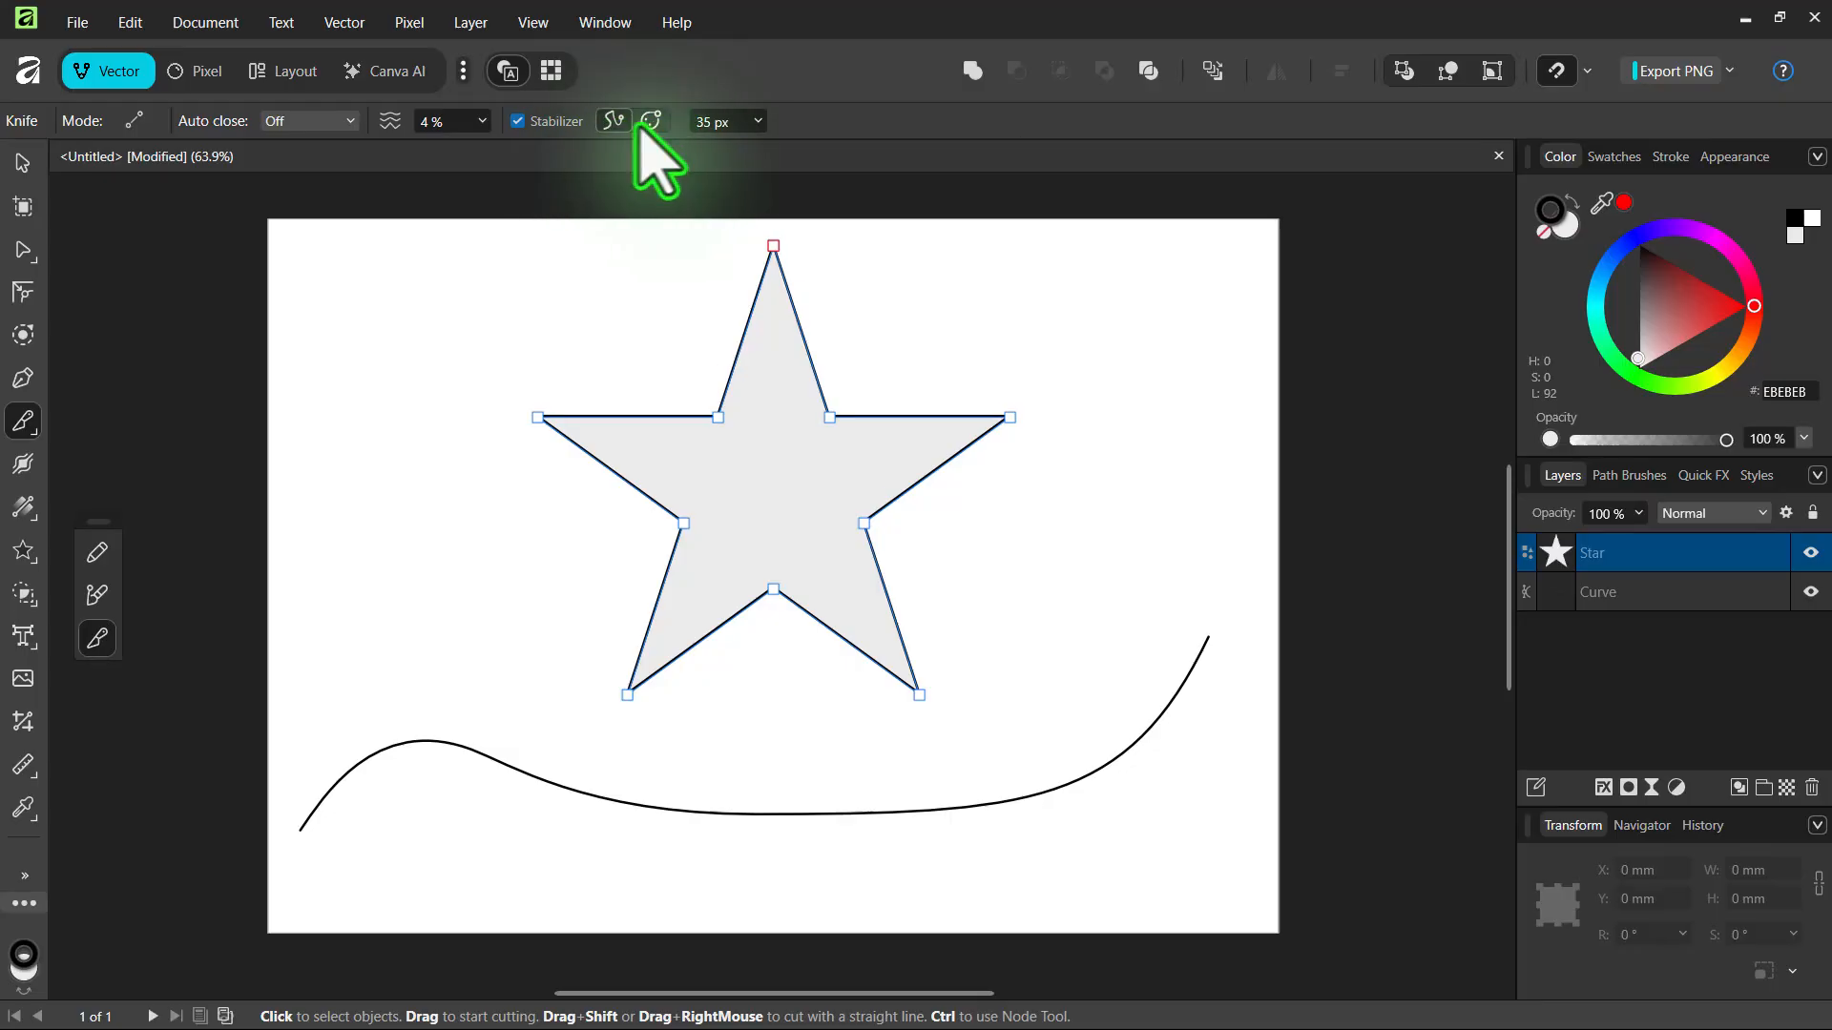
click(520, 121)
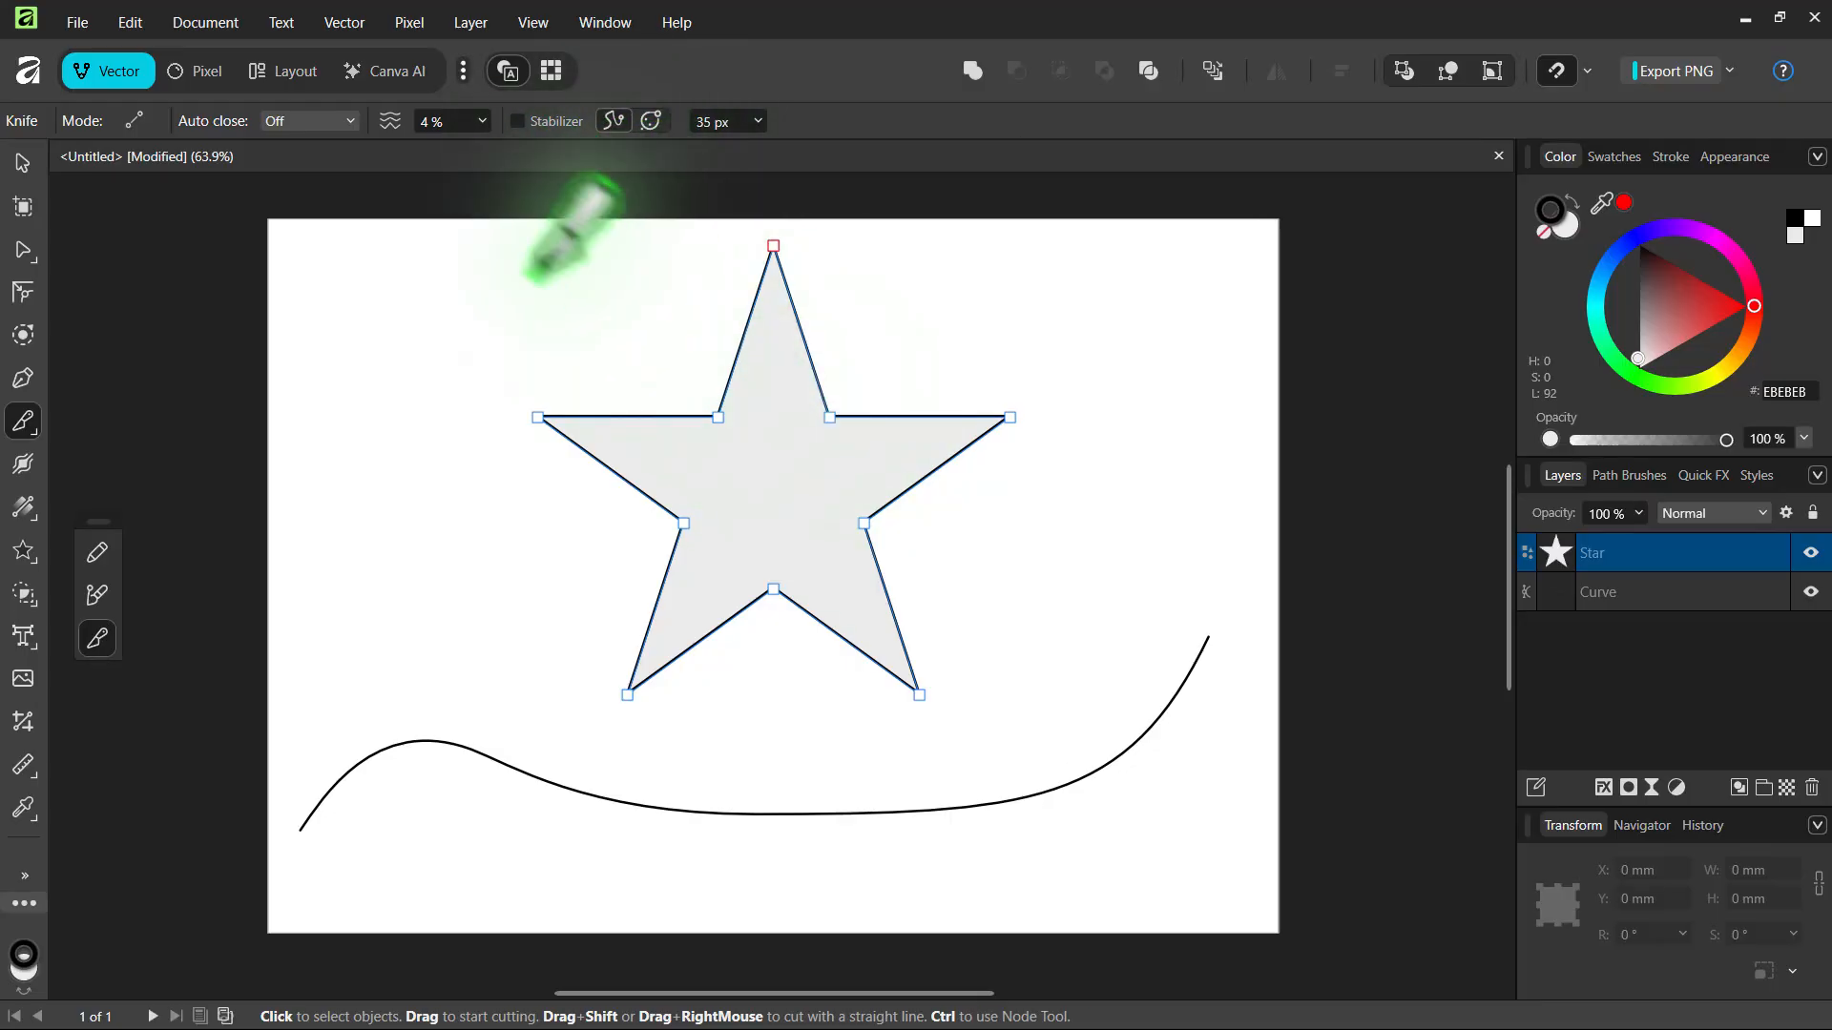
click(482, 121)
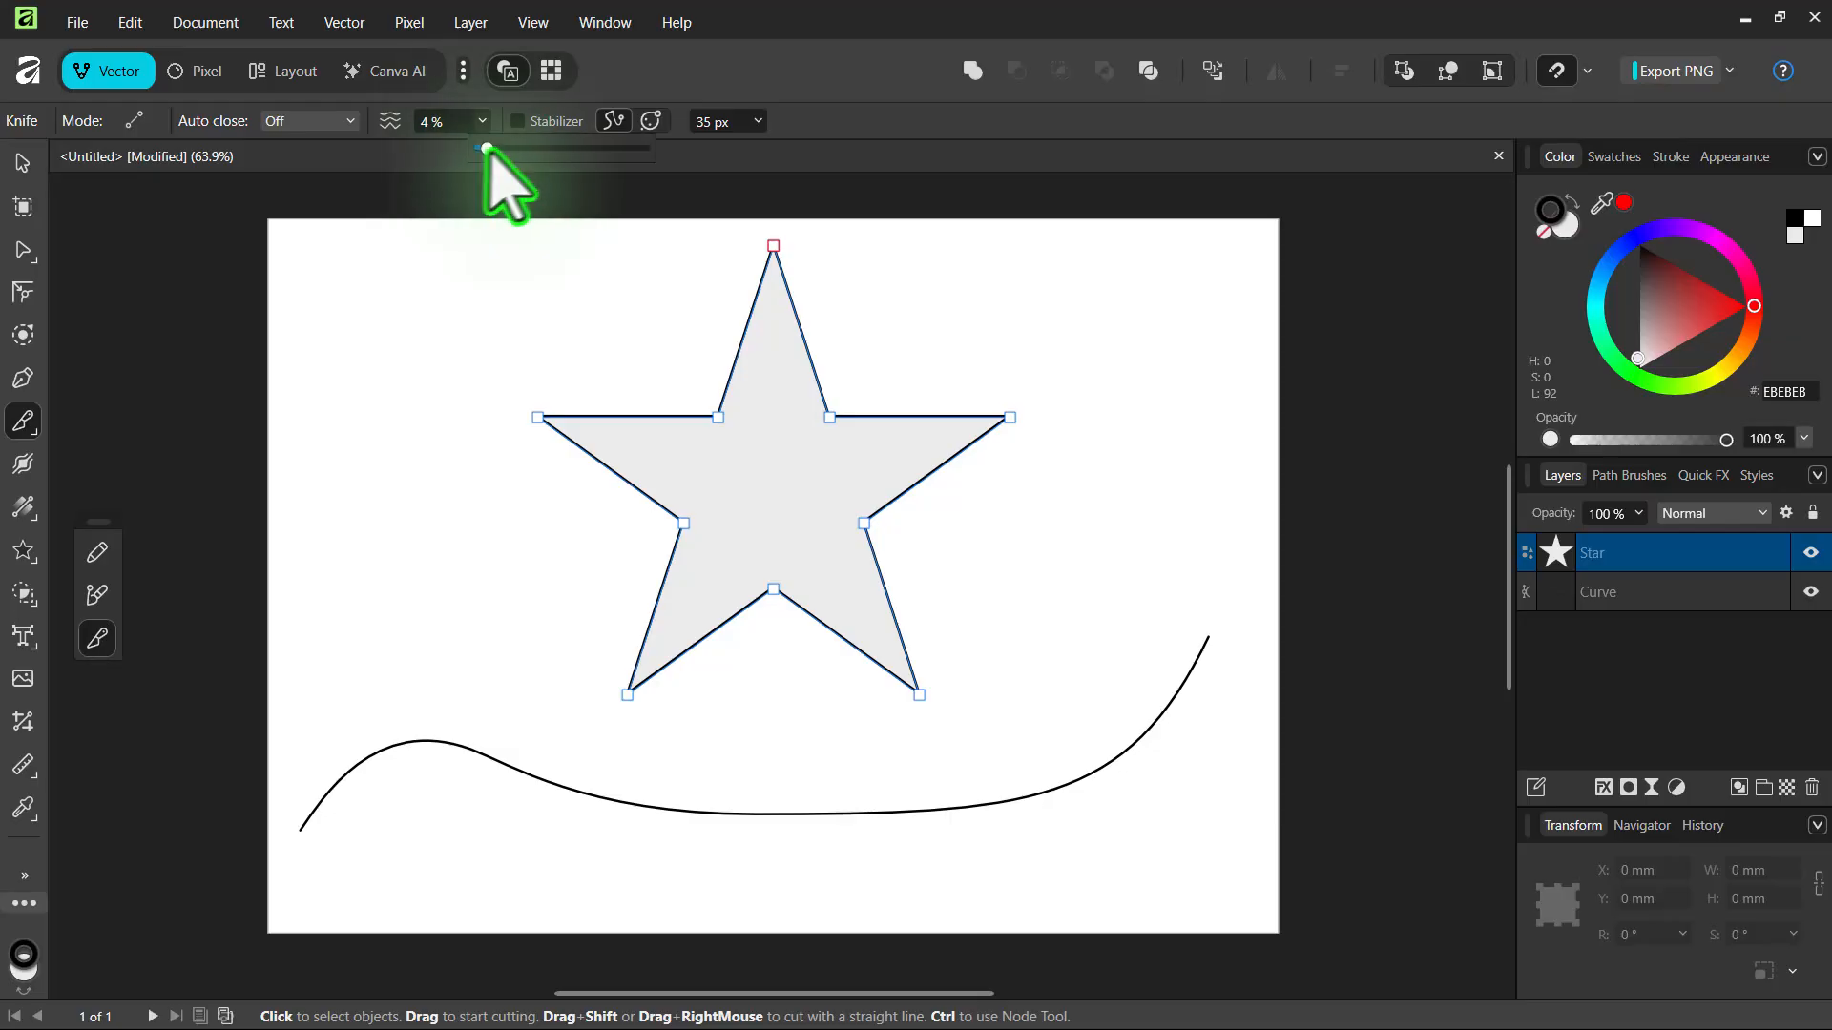
drag(484, 148, 626, 151)
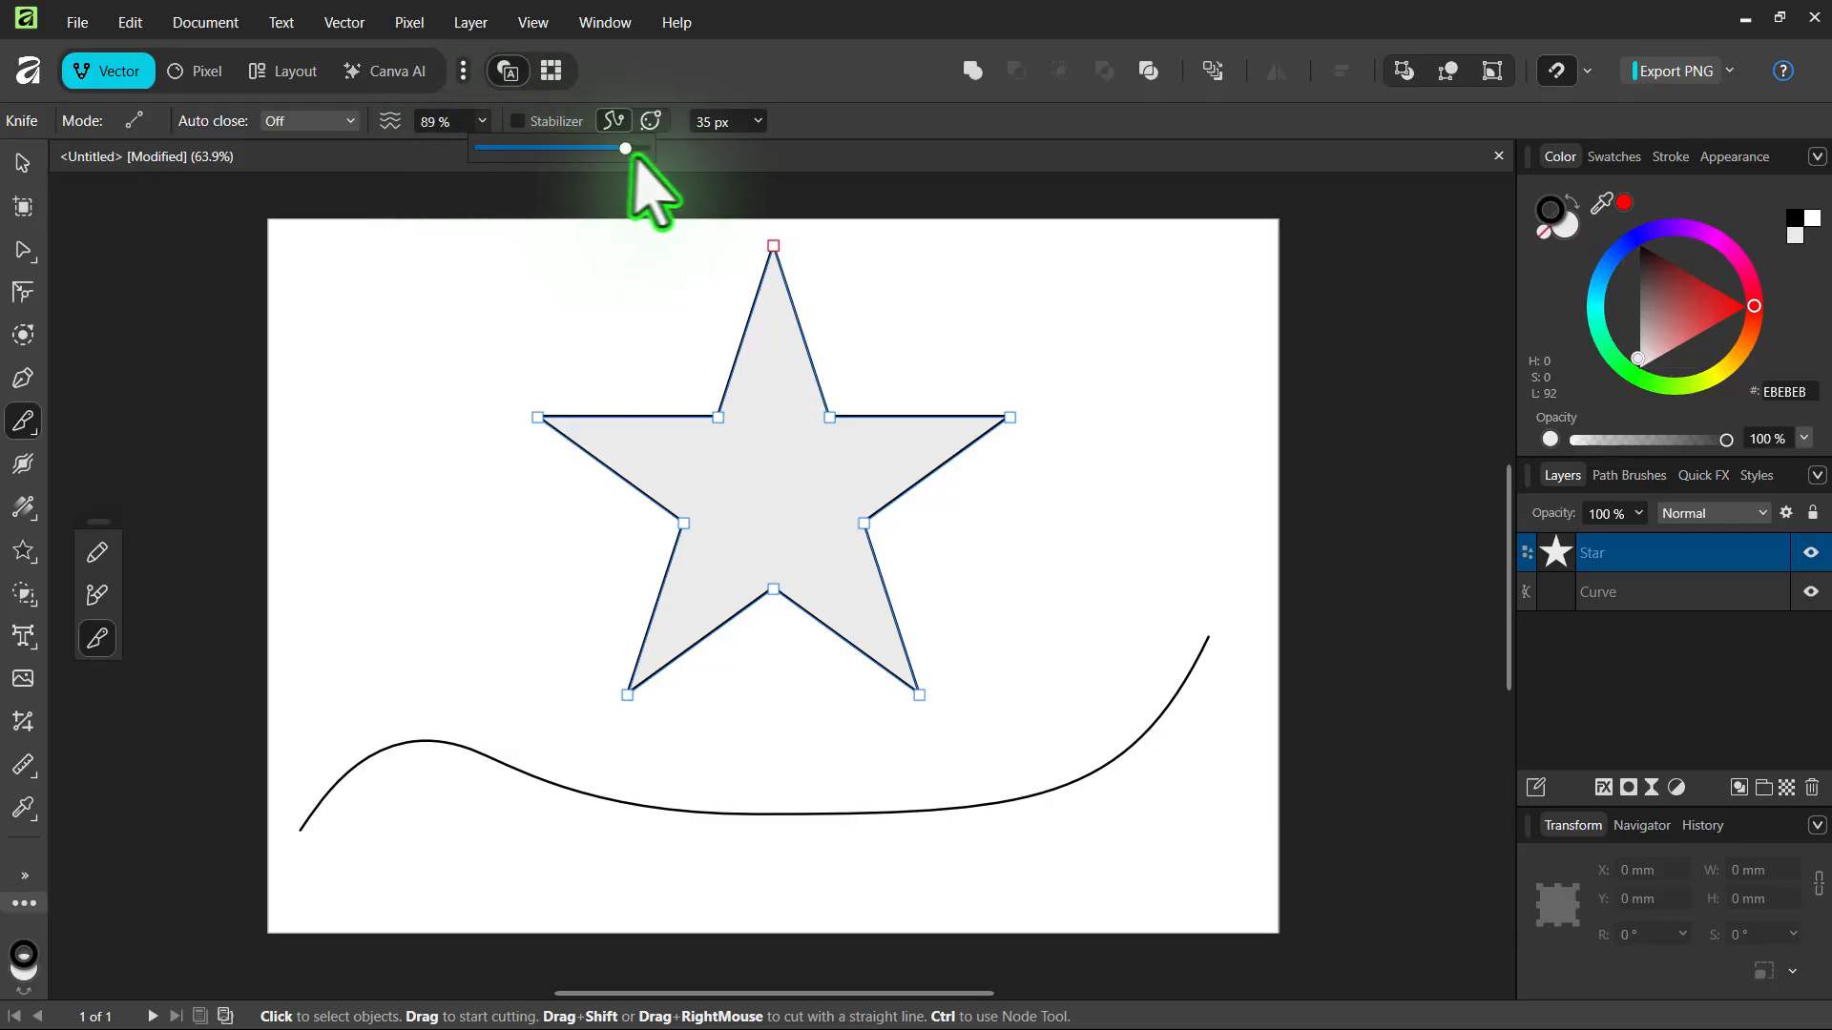
drag(722, 368, 810, 785)
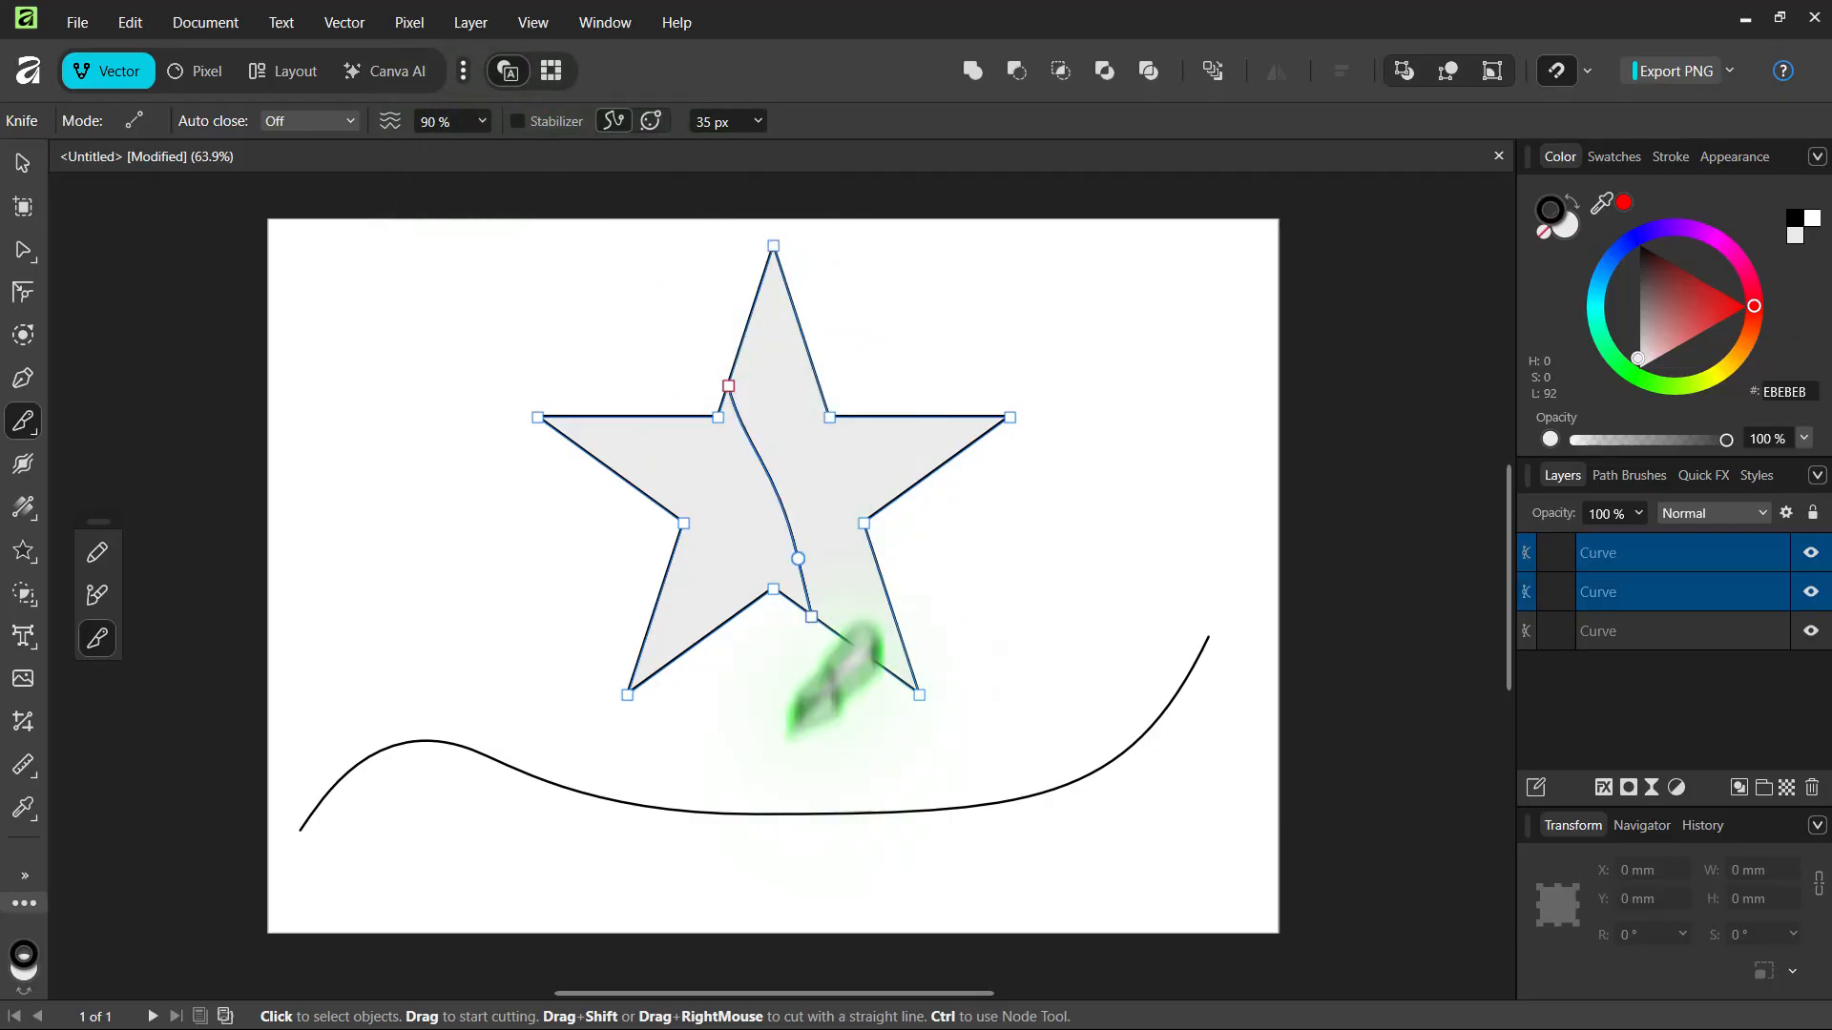
key(ctrl+z)
Step: Raise the Knife Tool's smoothing to 99%, try a cut across the star and undo it
click(482, 121)
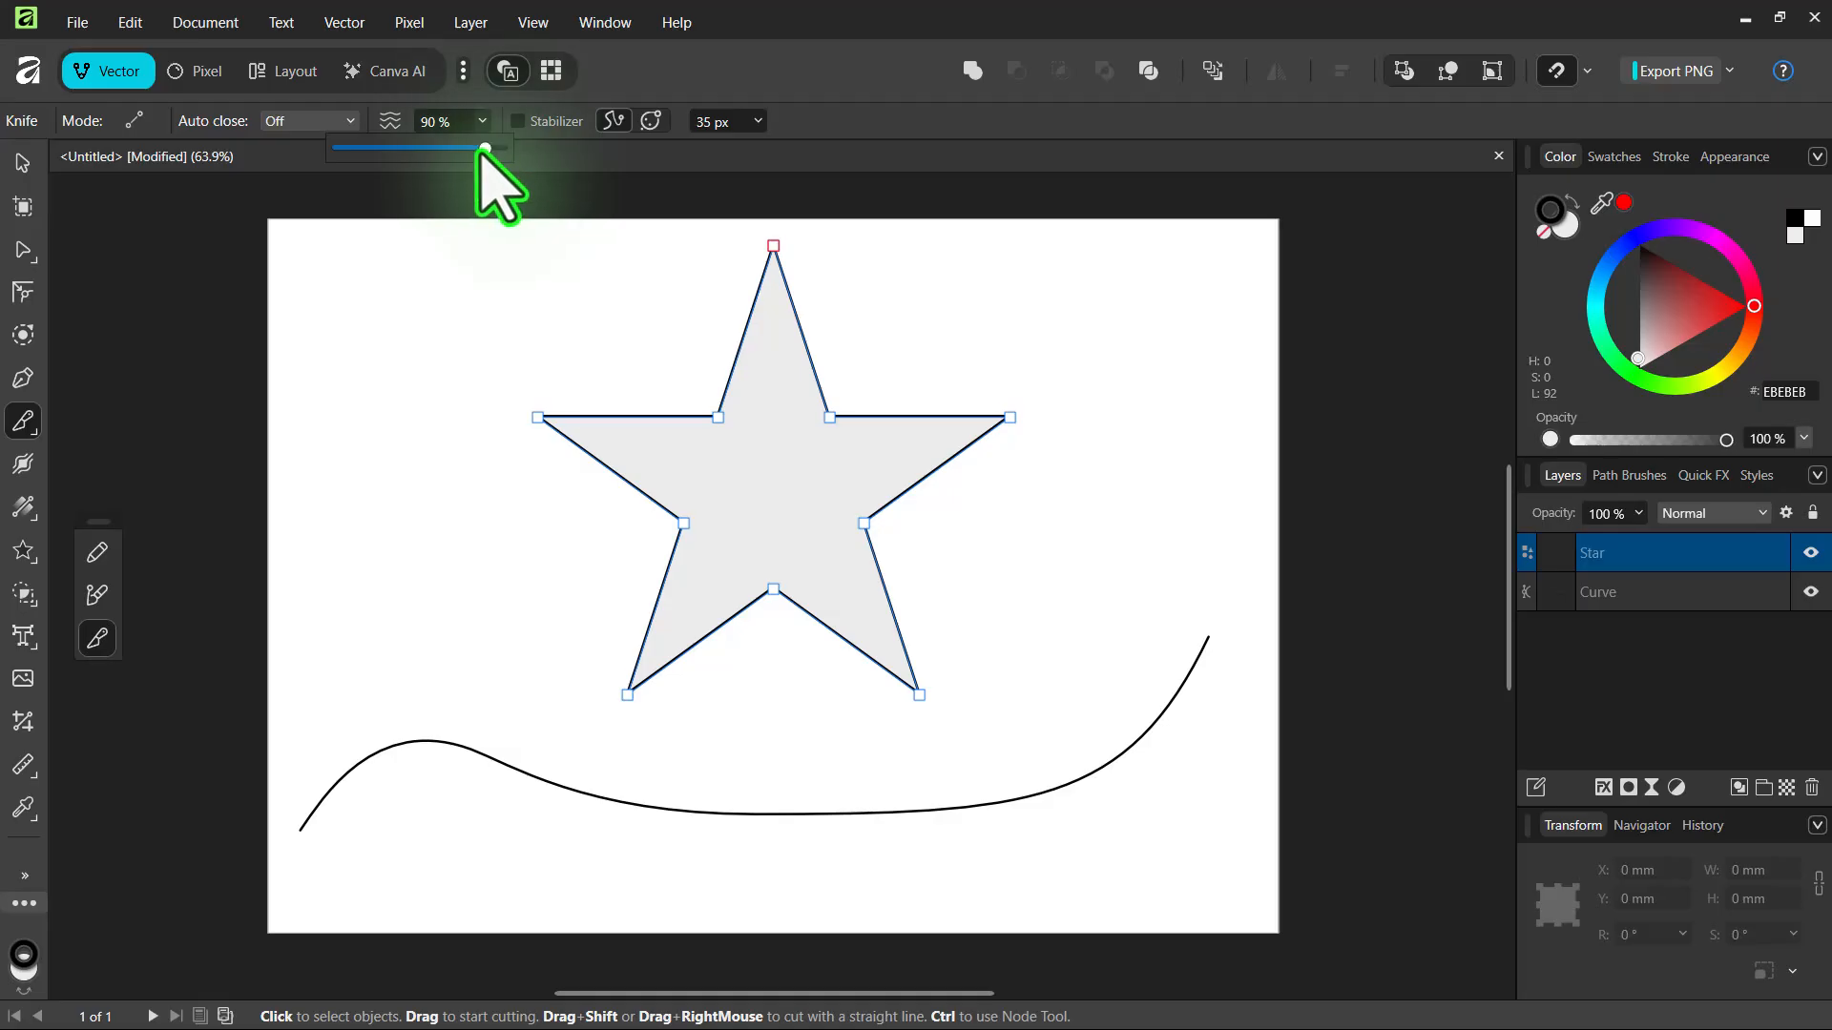
mouse_move(482, 150)
mouse_down()
mouse_move(438, 149)
mouse_move(500, 151)
mouse_up()
mouse_move(645, 268)
mouse_down()
mouse_move(691, 421)
mouse_move(839, 658)
mouse_up()
key(ctrl+z)
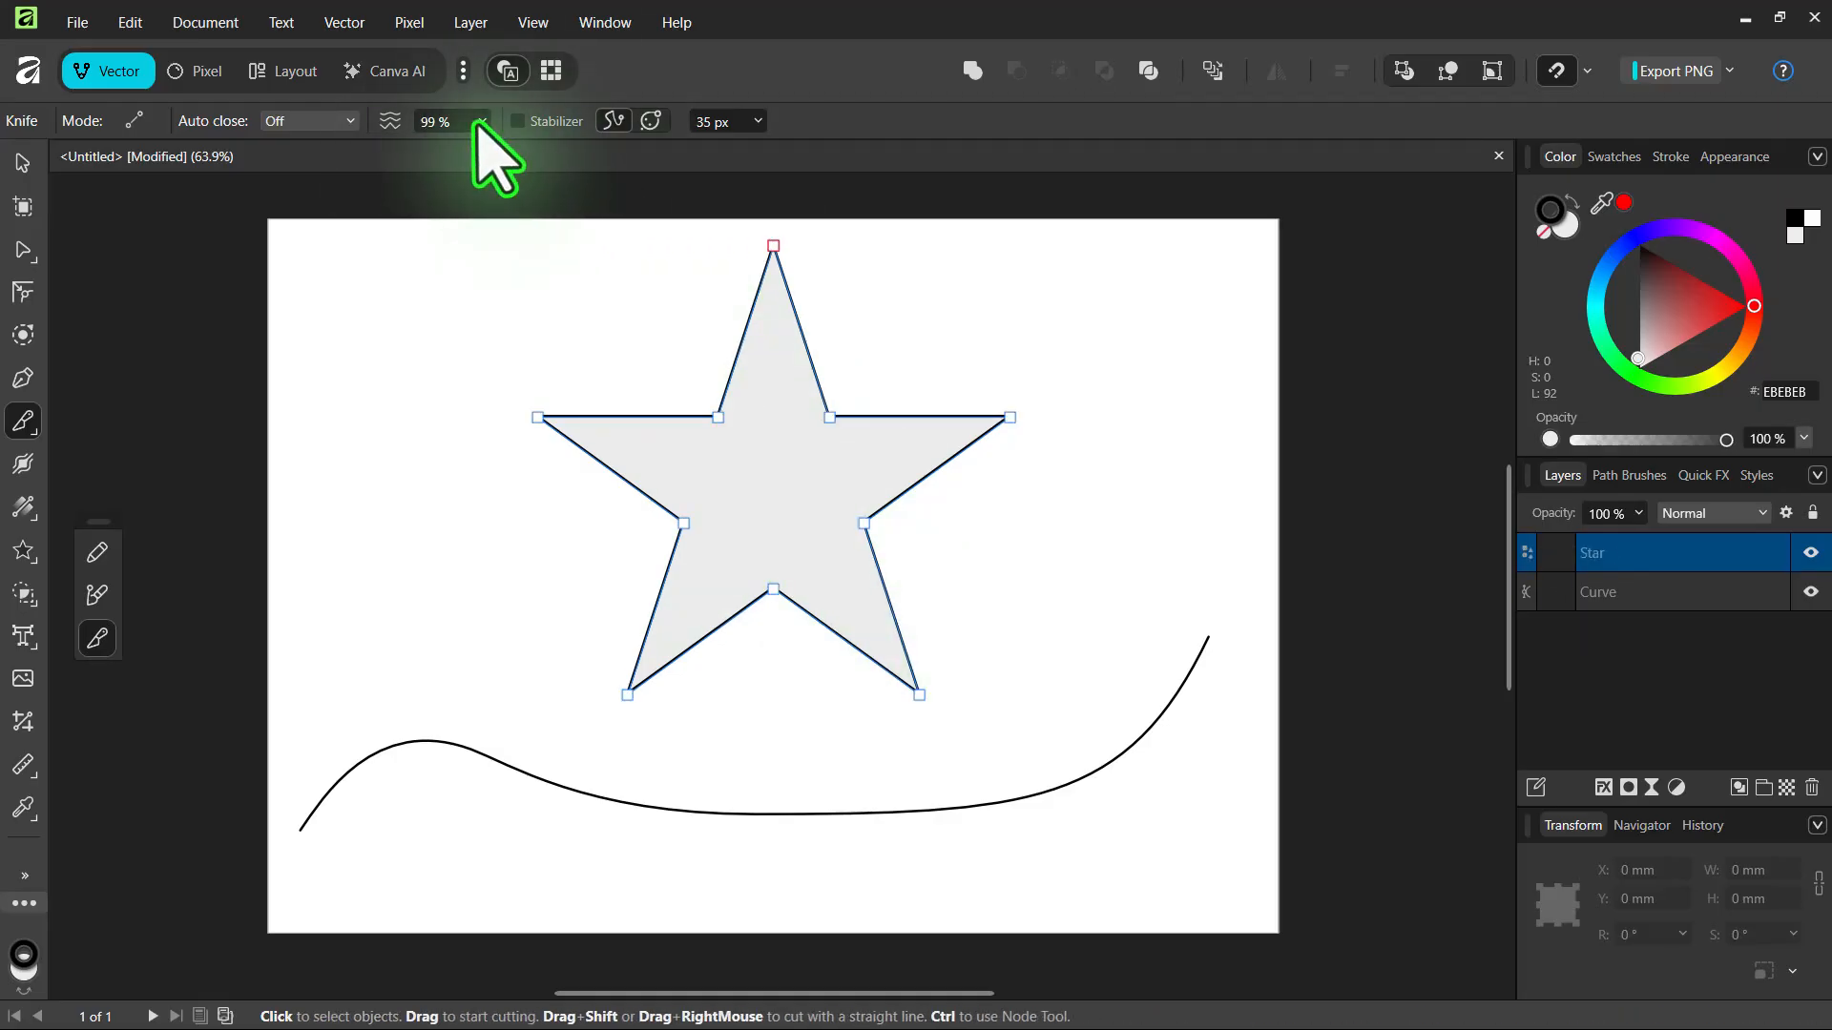
Step: Set the Knife Tool's smoothing to 25%, try a freehand cut down through the star and undo the cut
drag(485, 148, 369, 151)
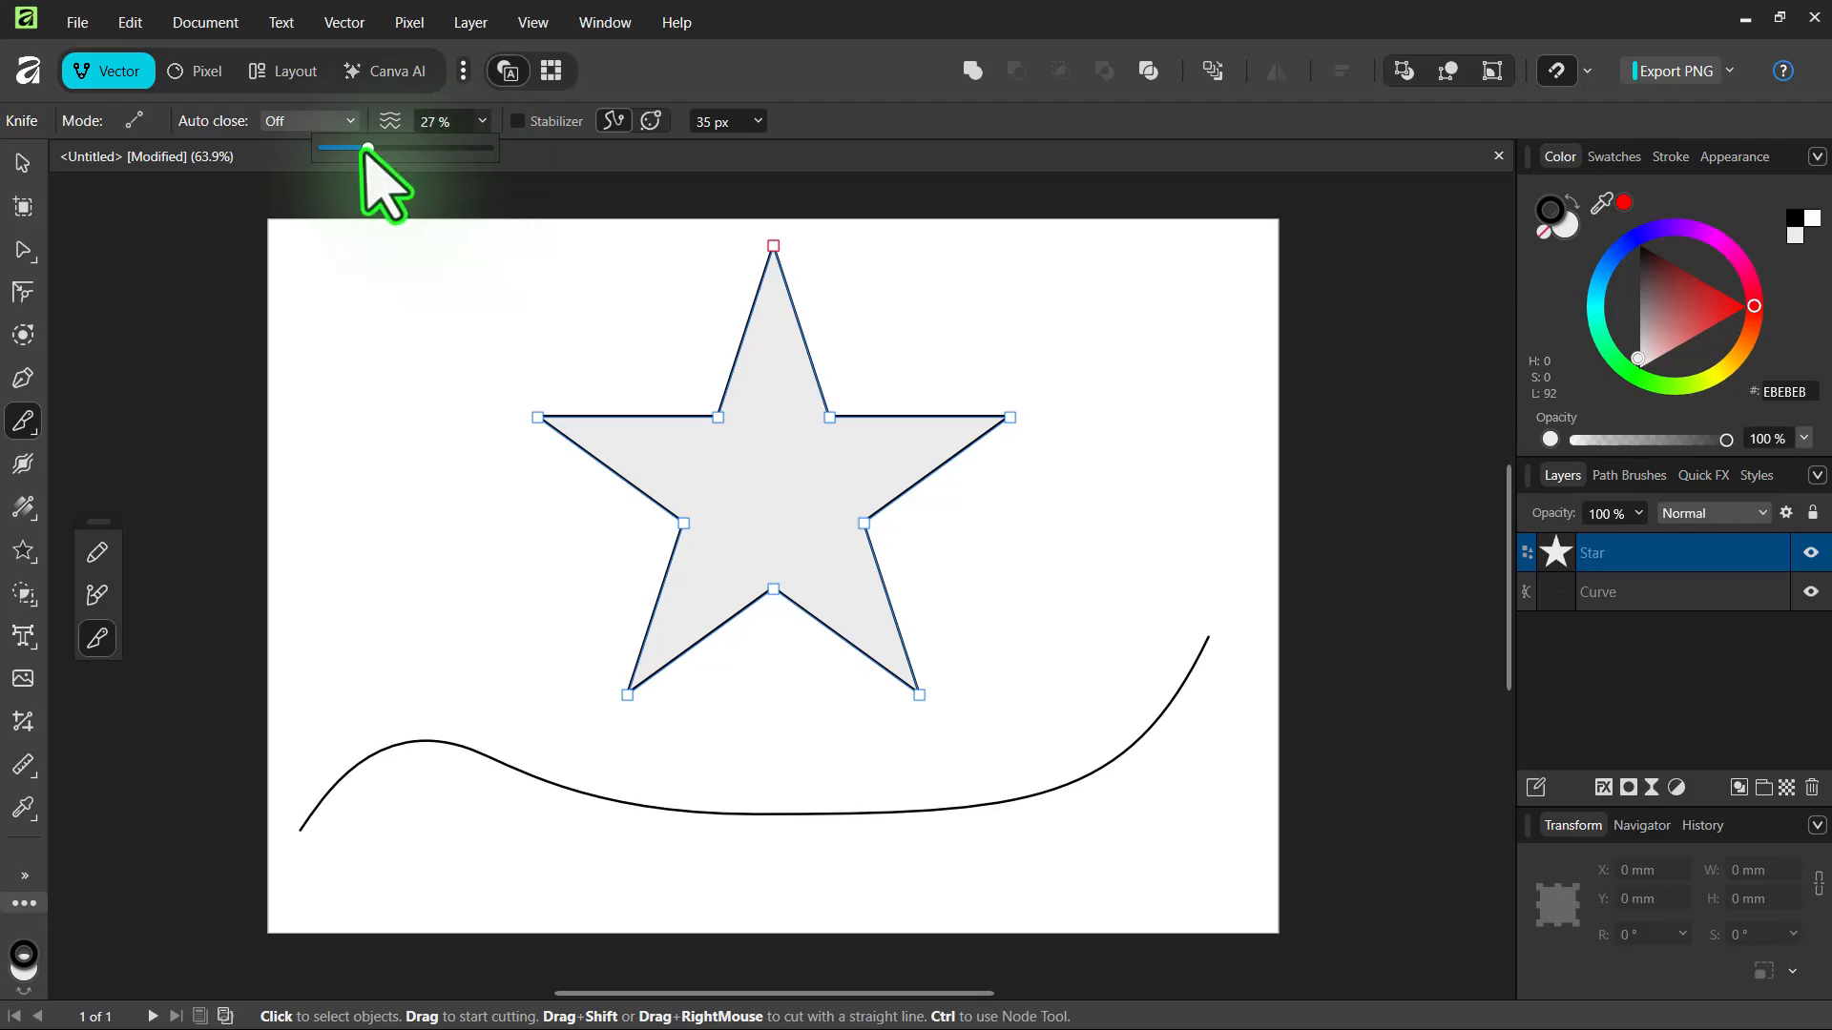
mouse_move(656, 264)
mouse_down()
mouse_move(854, 649)
mouse_move(840, 634)
mouse_up()
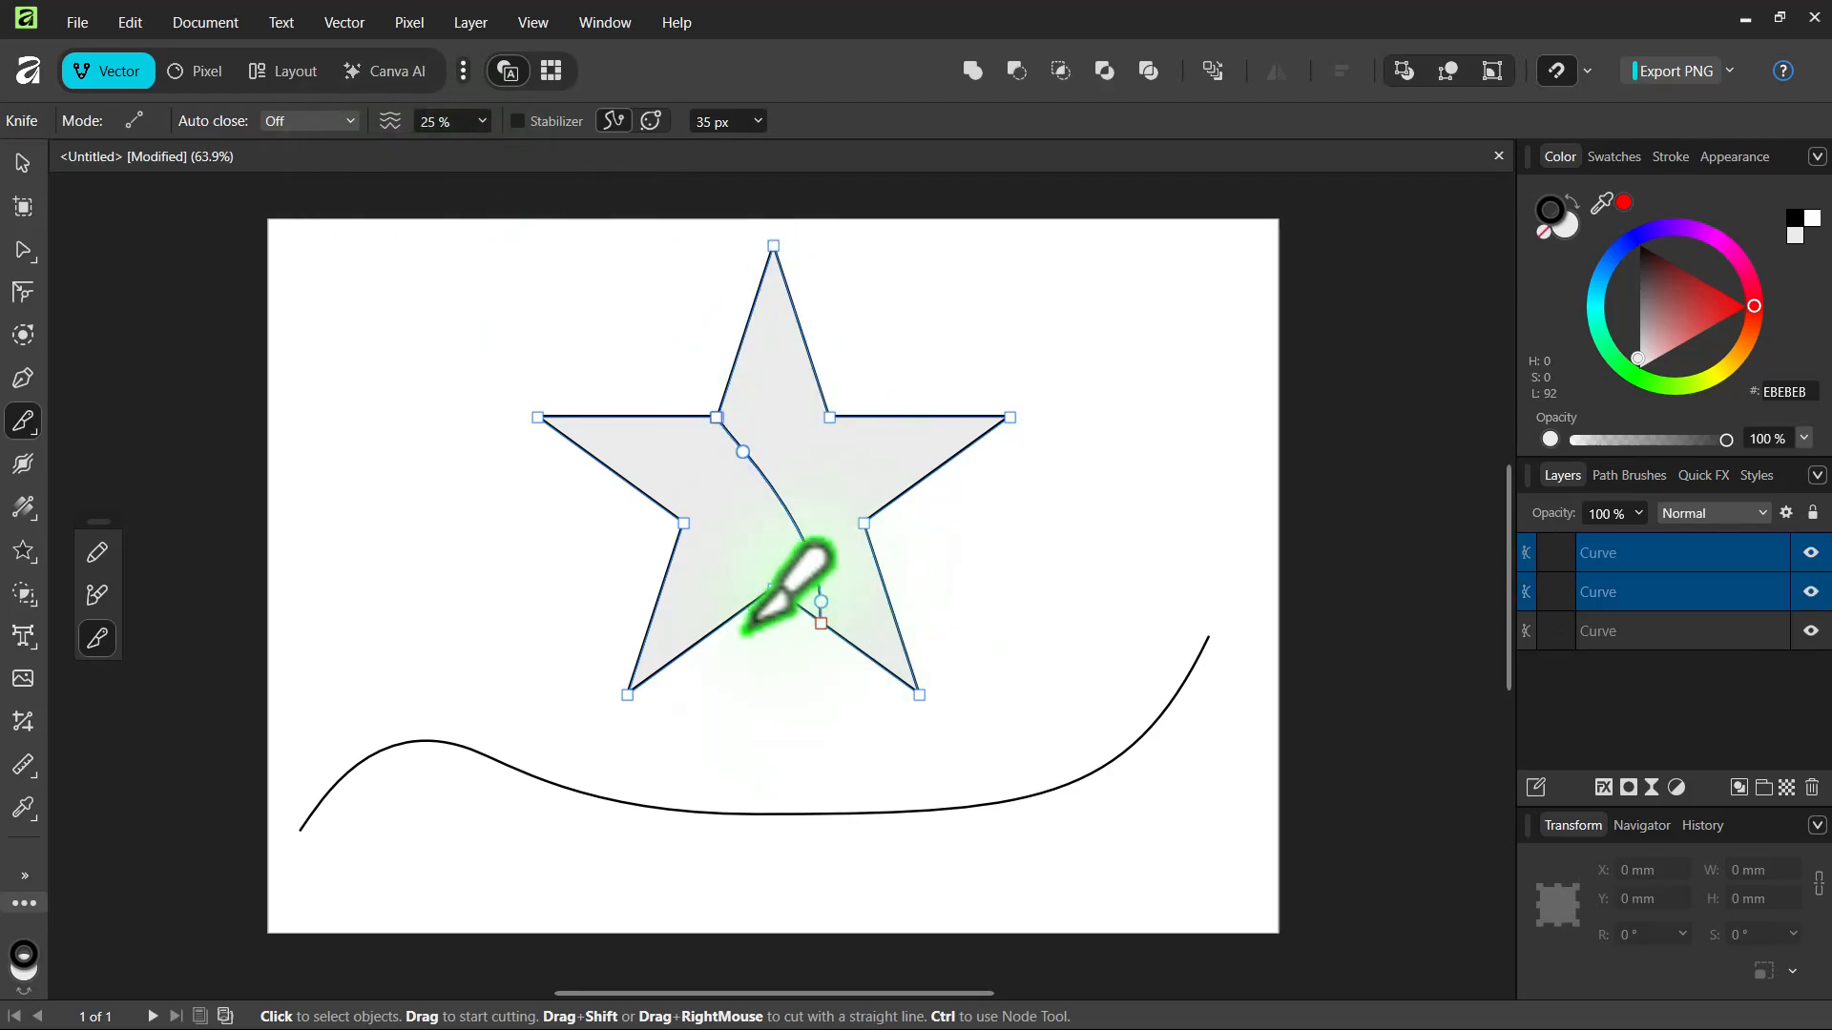
key(ctrl+z)
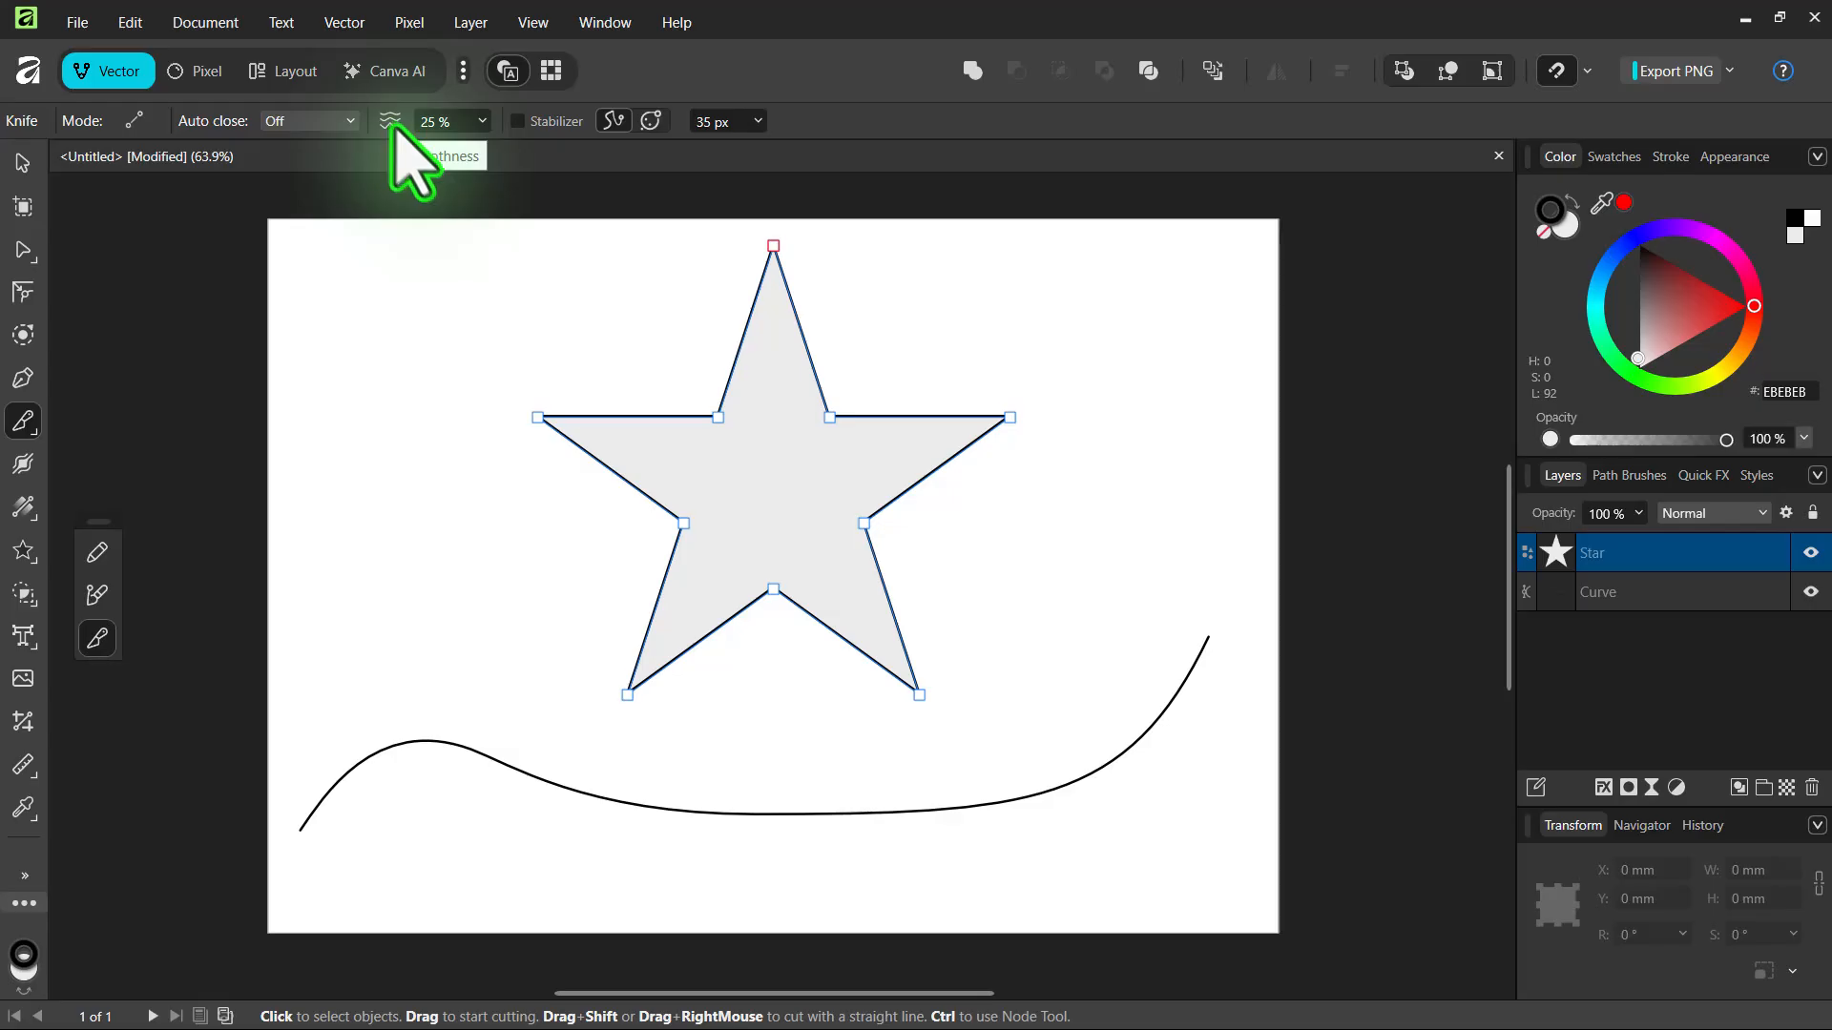
Step: Switch the Knife Tool to straight-line mode and cut the star vertically from its top point through the lower inner corner
click(135, 121)
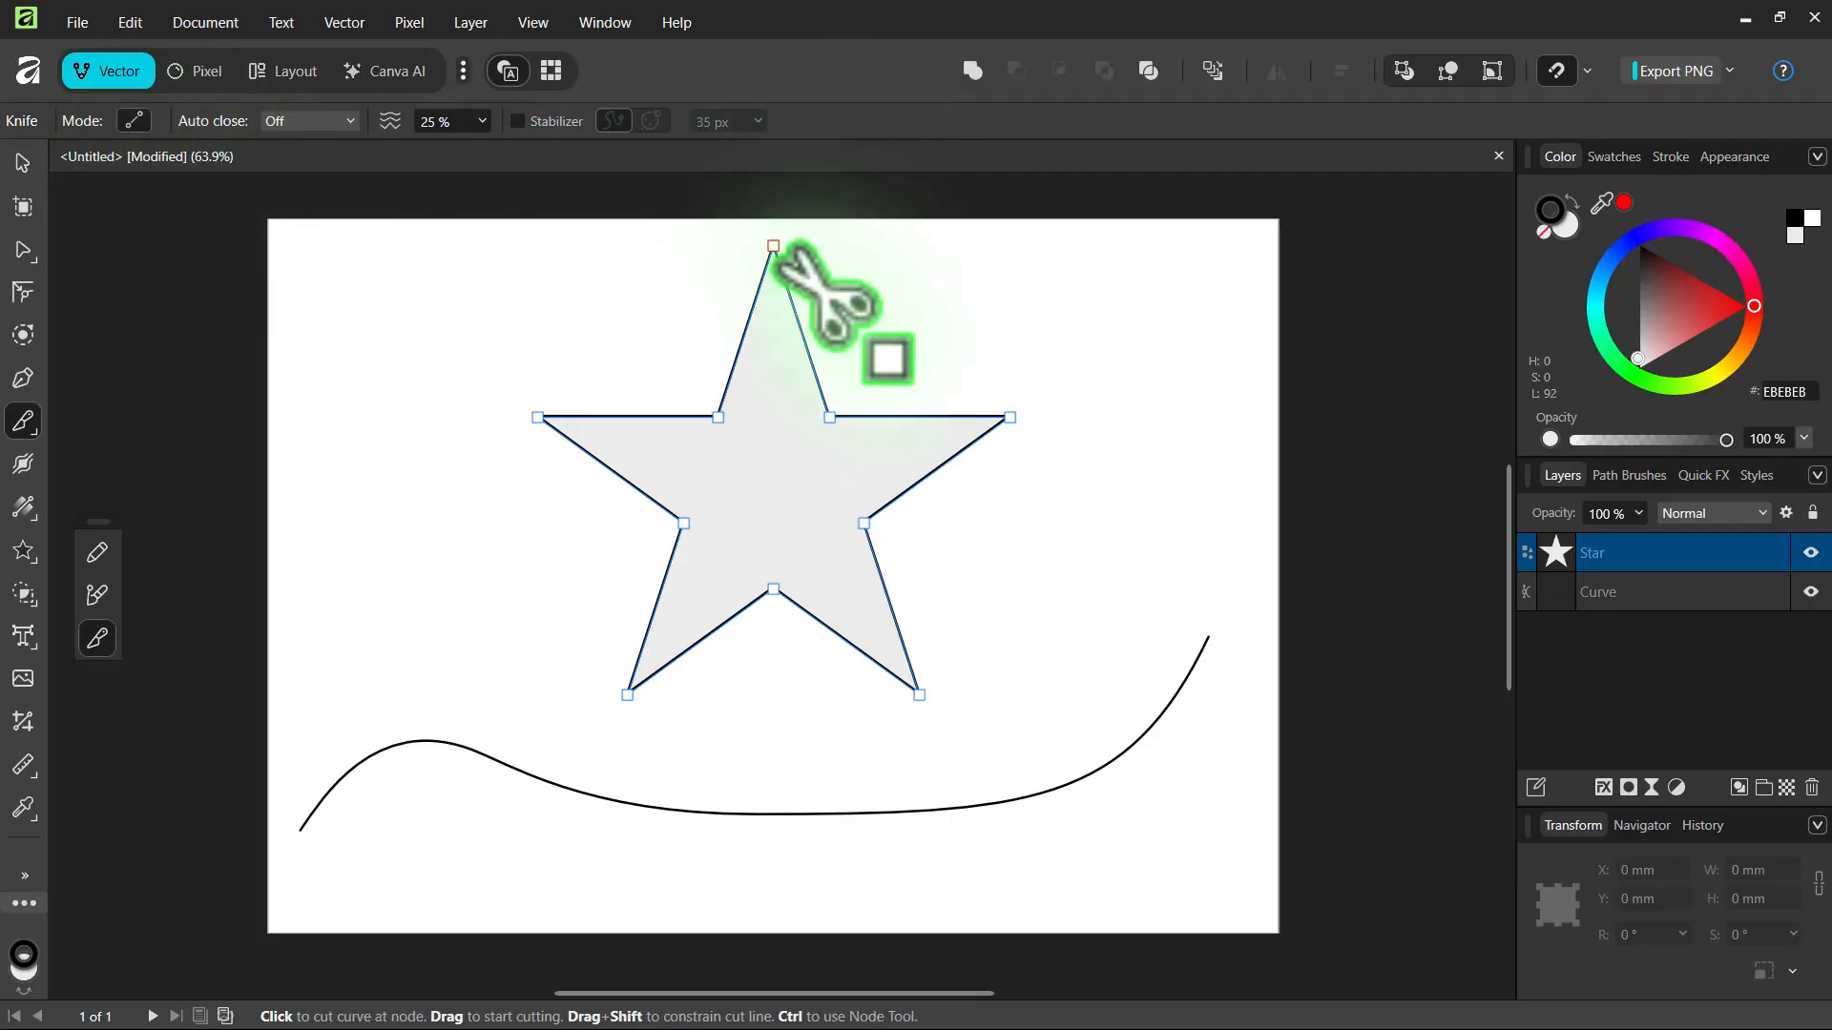
drag(774, 246, 747, 709)
drag(748, 643, 700, 589)
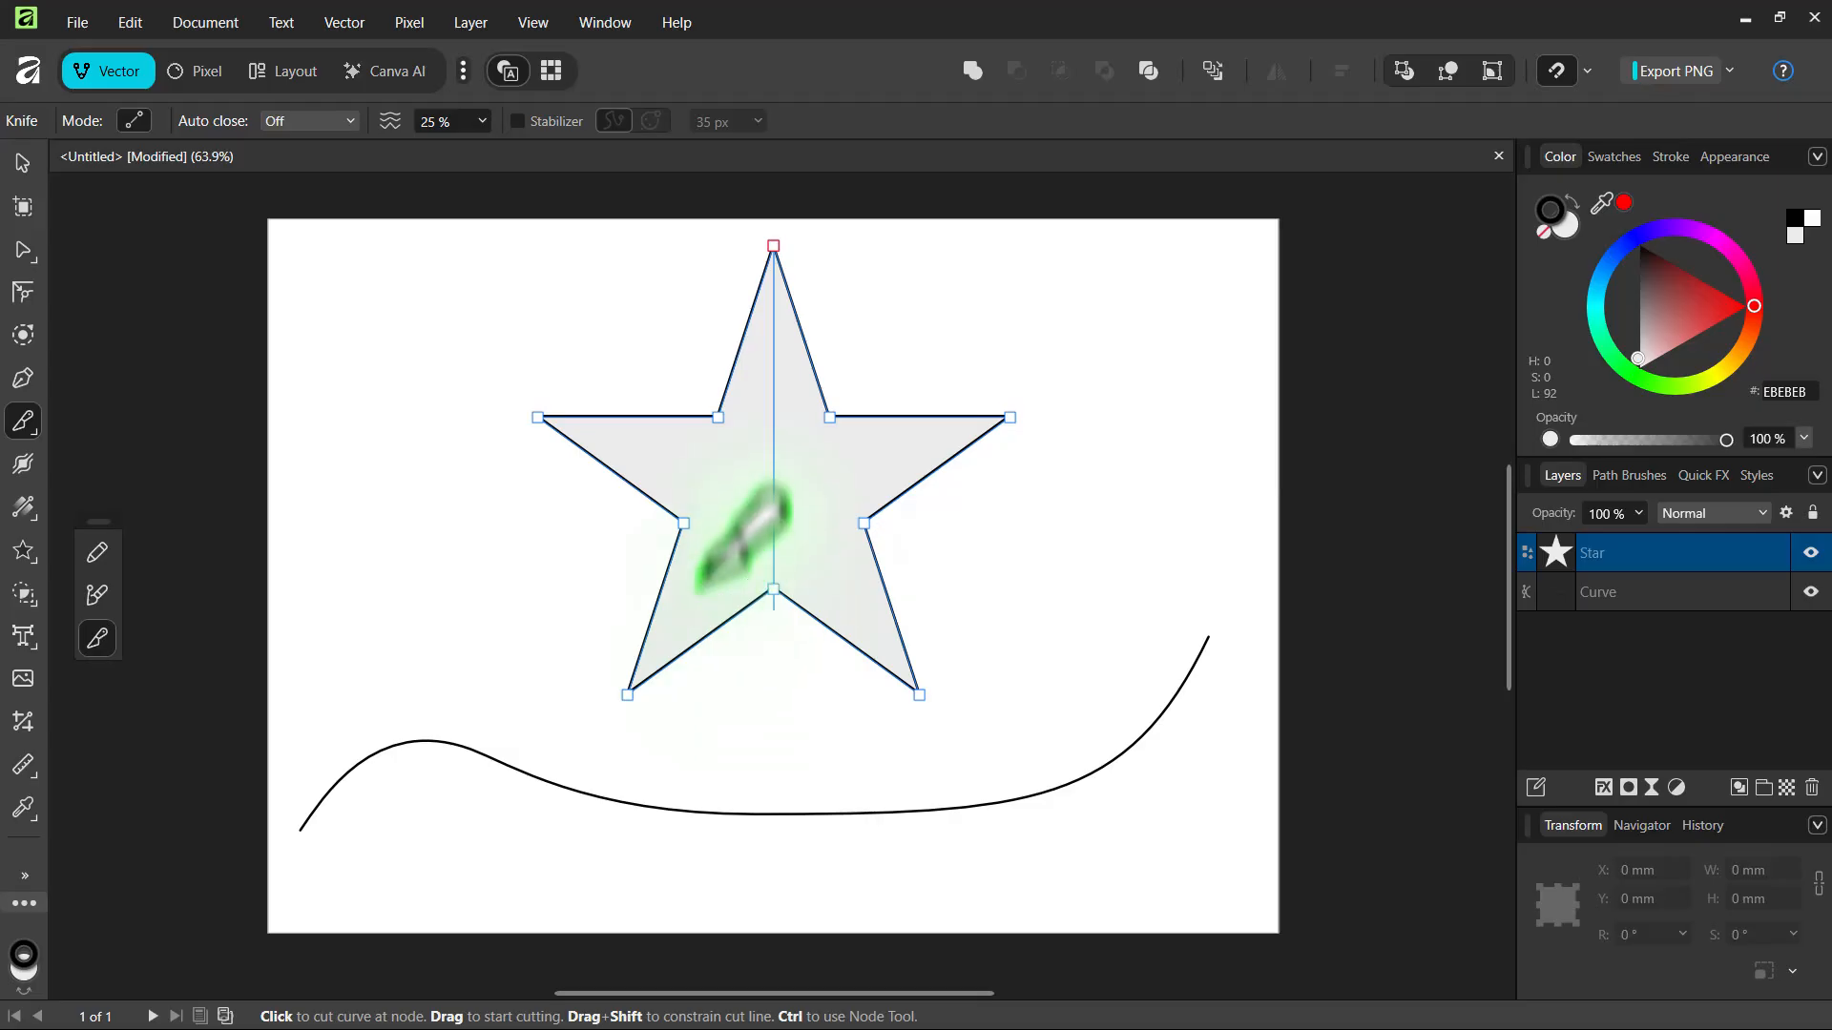
key(shift)
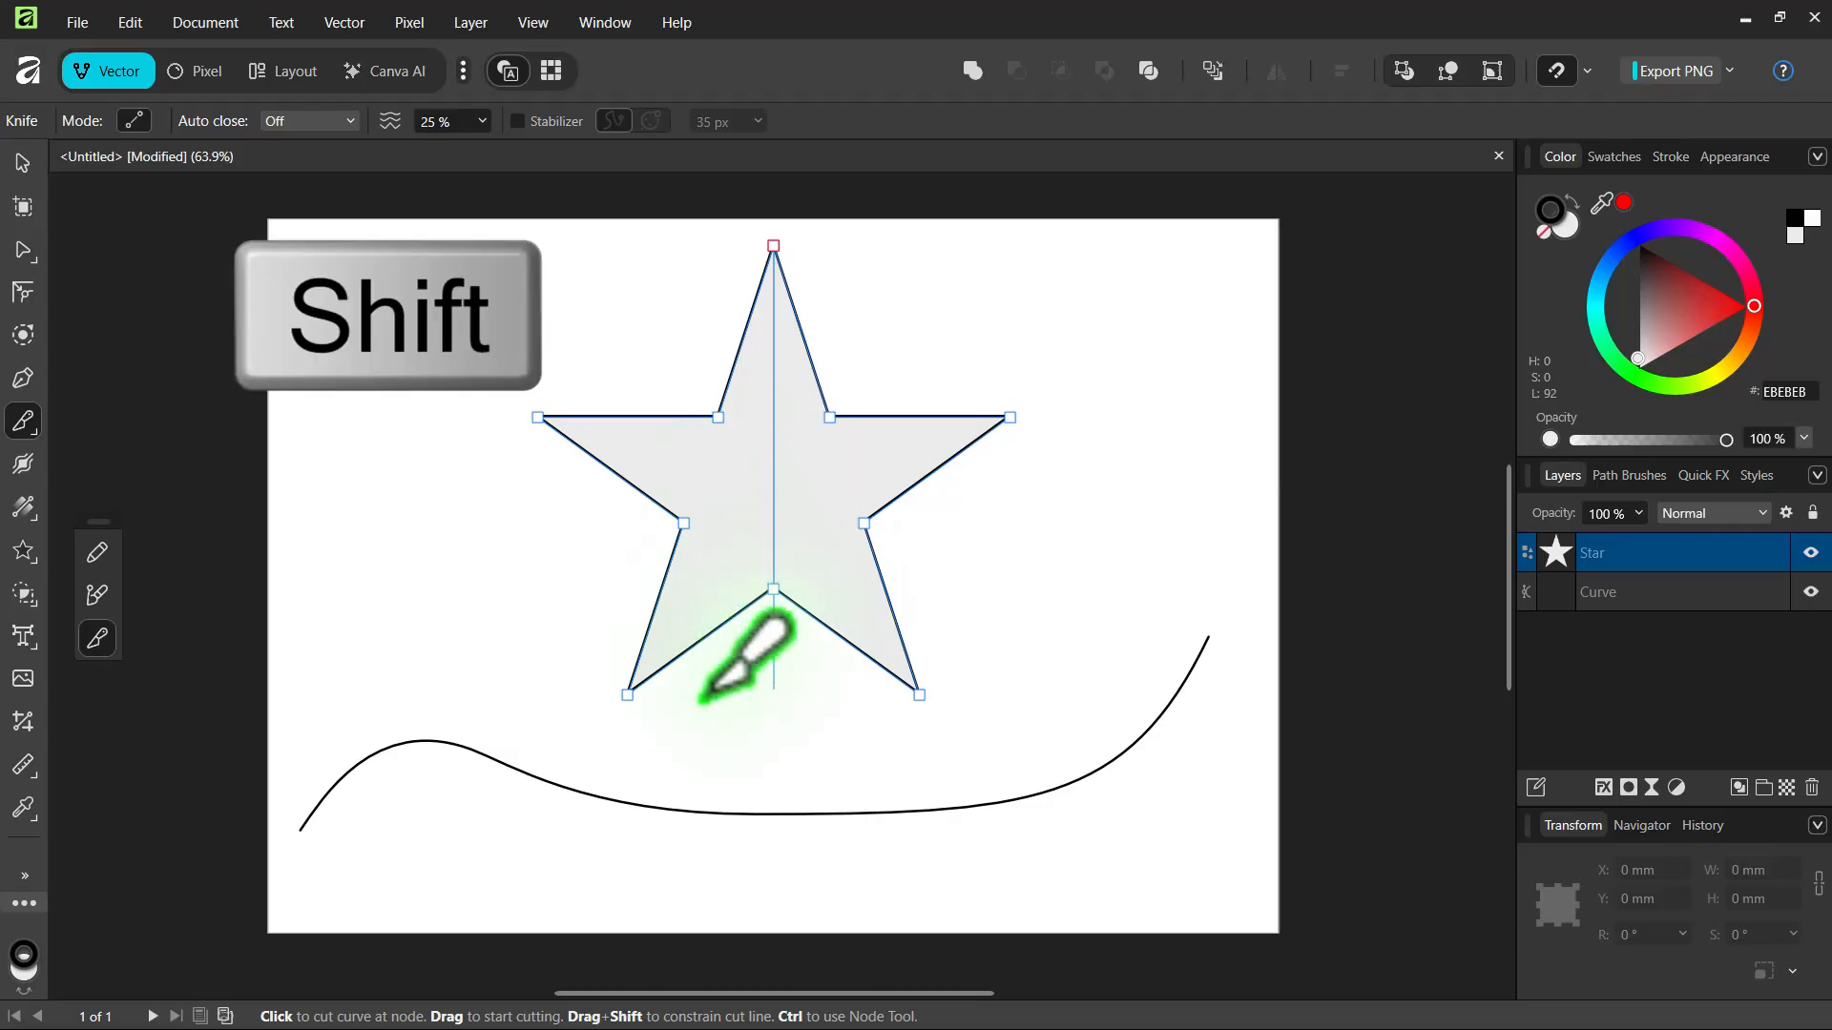
drag(722, 544, 749, 704)
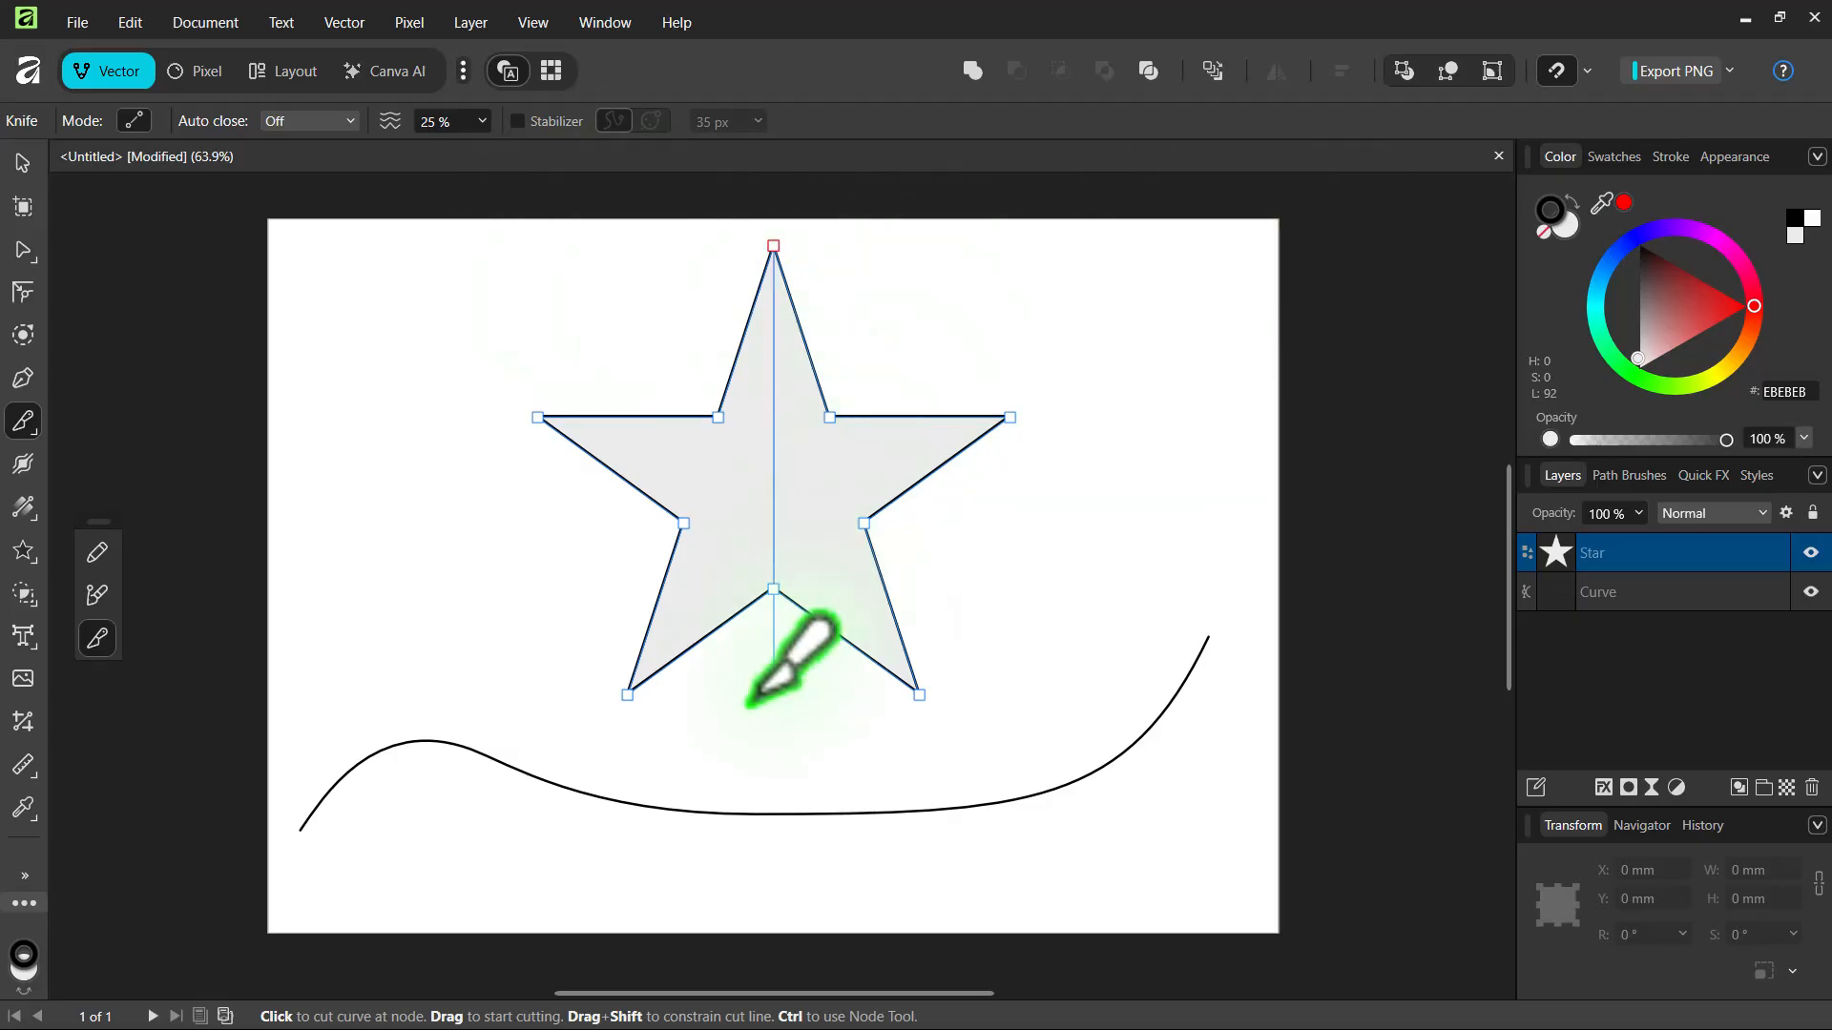
drag(749, 567, 744, 668)
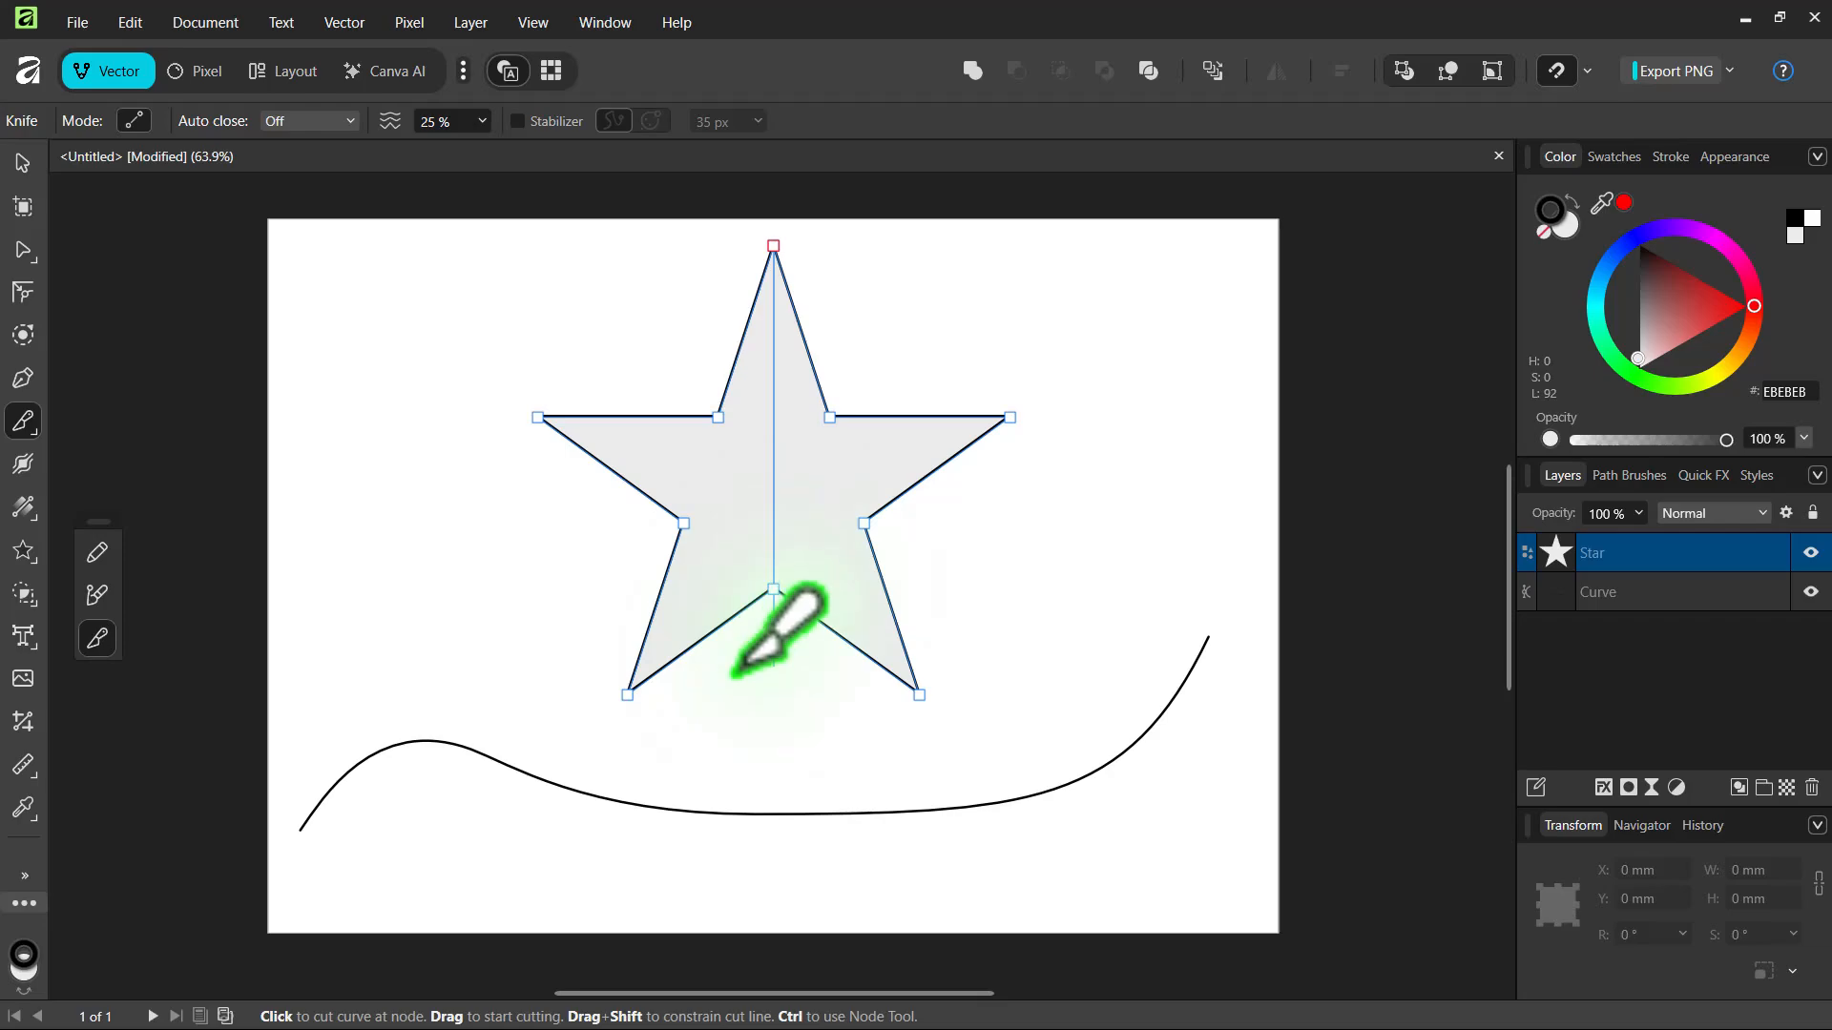
drag(741, 611, 780, 689)
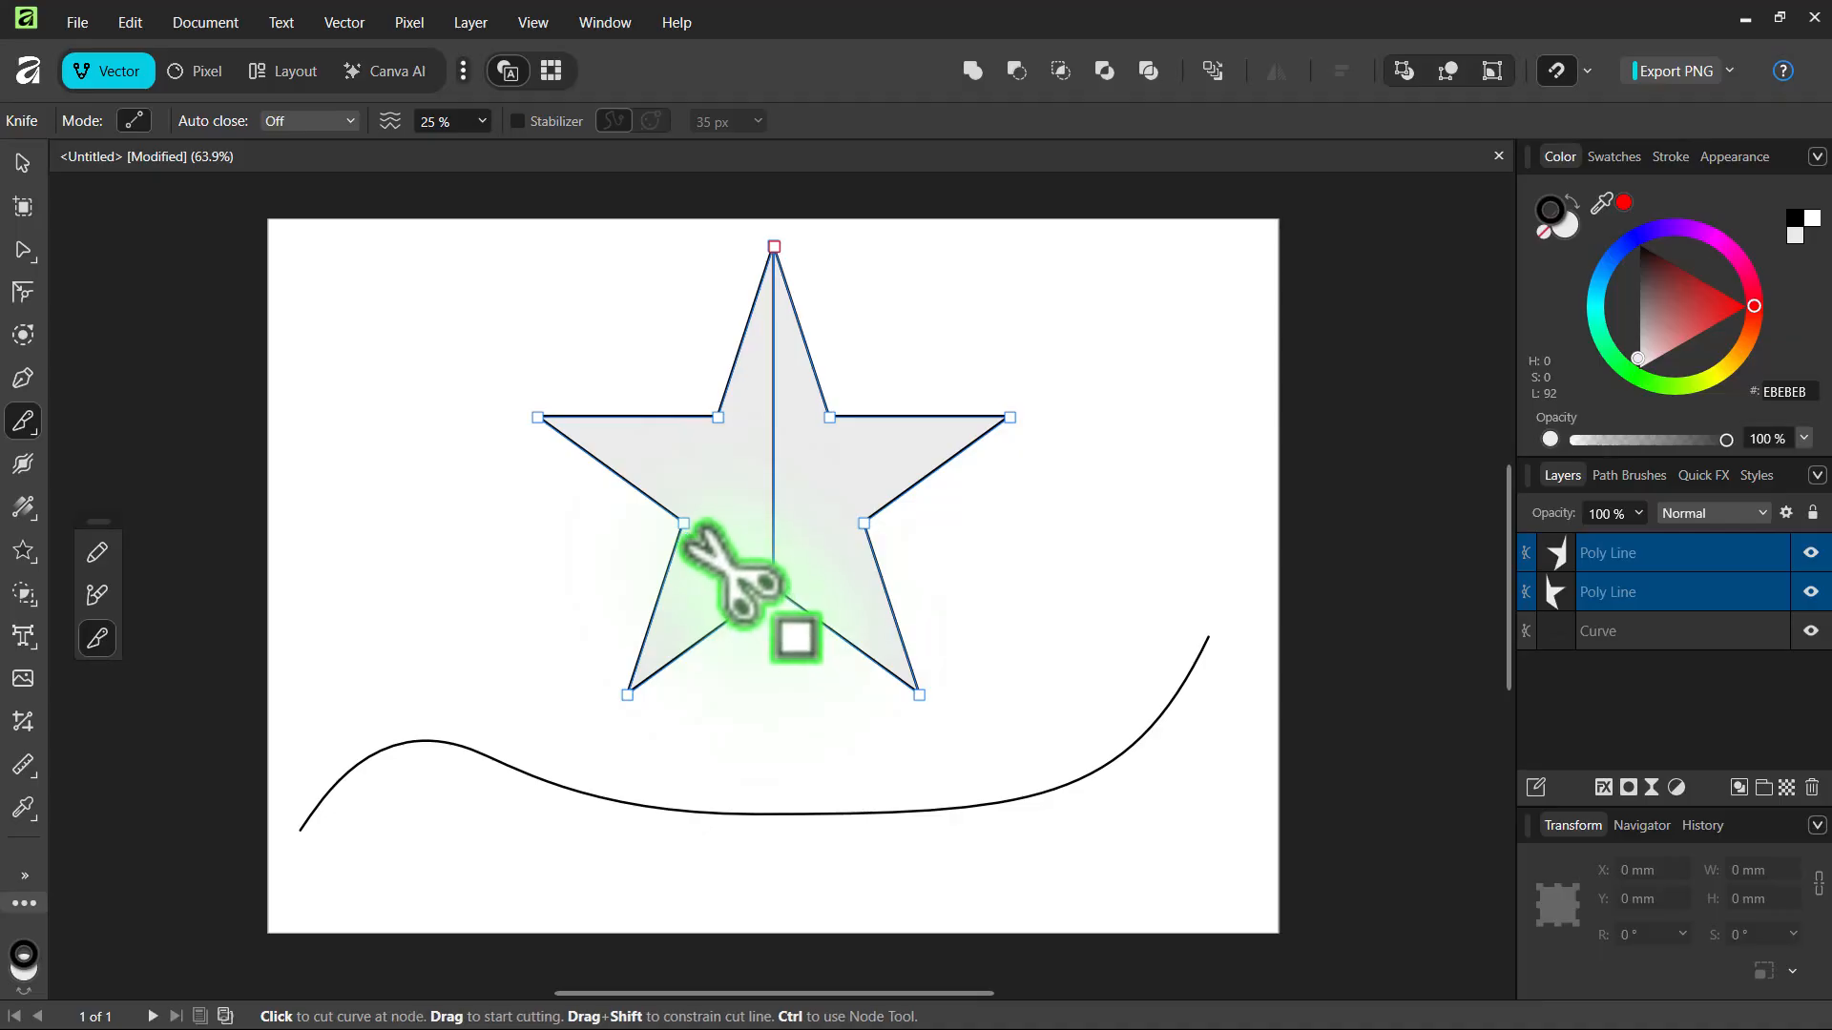
Step: Try horizontal straight cuts across the halved star at its inner corners, and undo all the straight cuts
drag(684, 523, 963, 659)
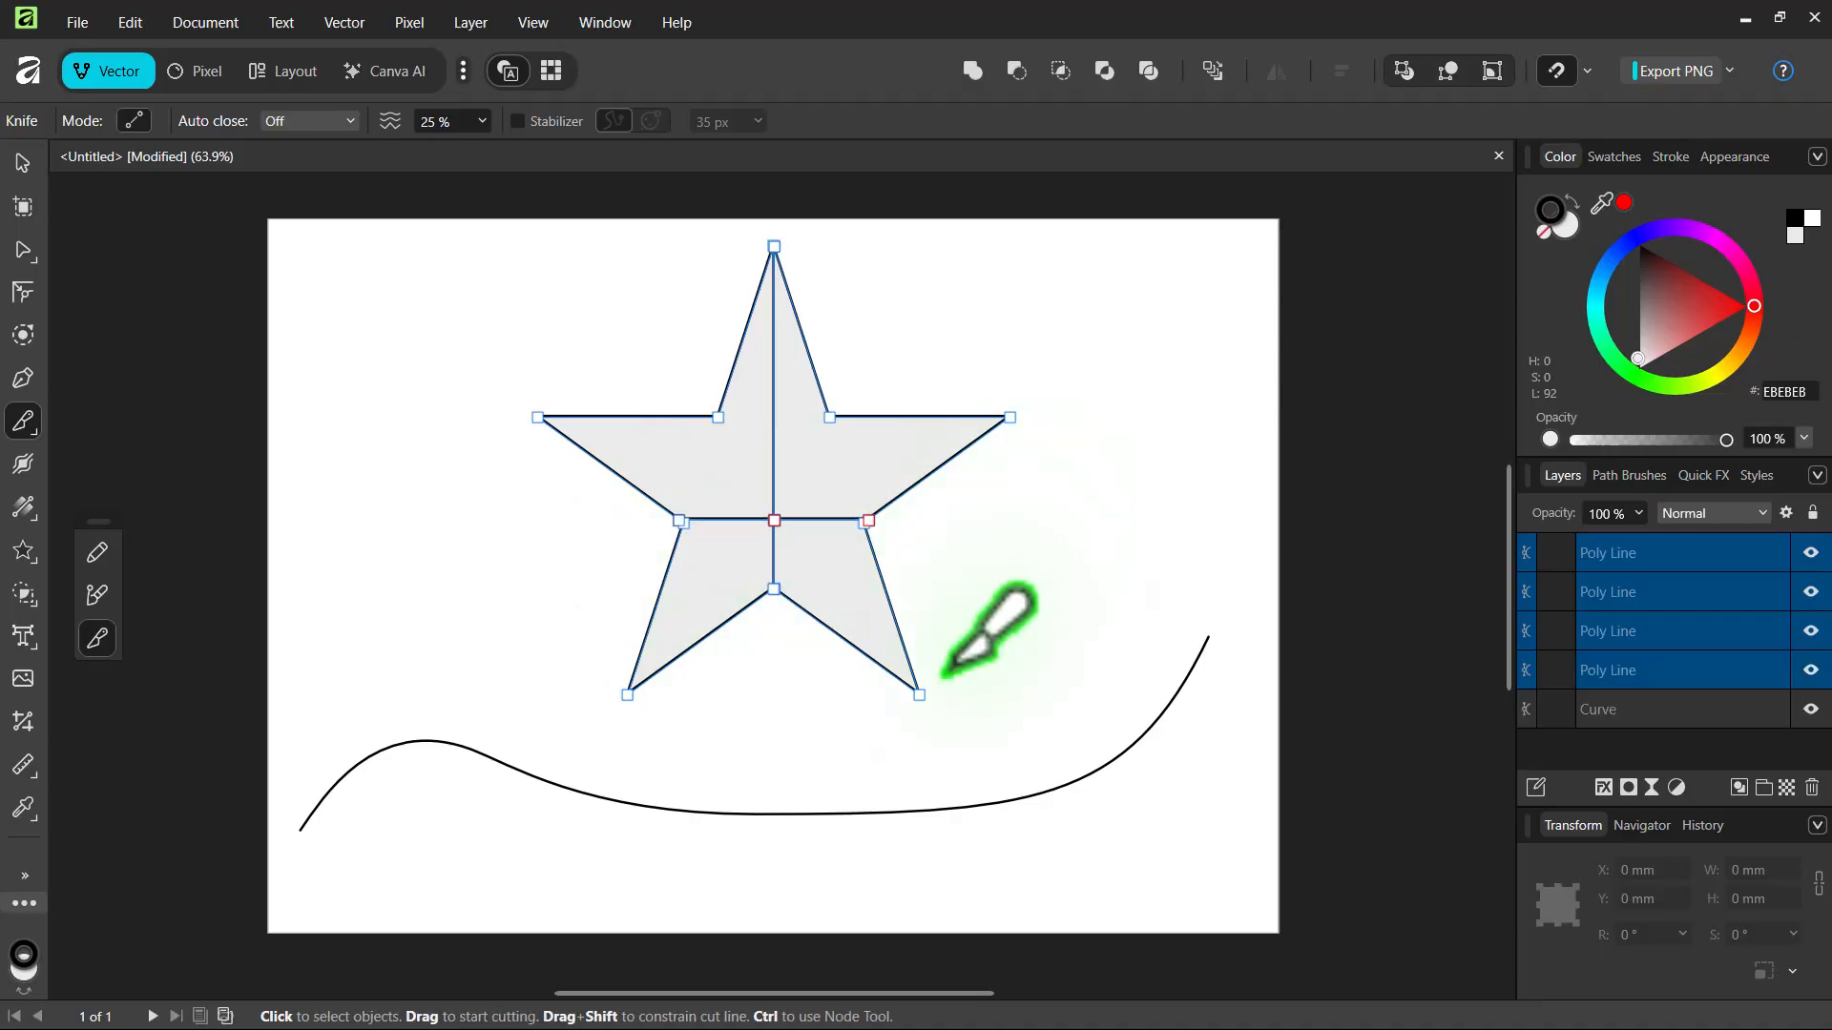
drag(763, 422, 917, 421)
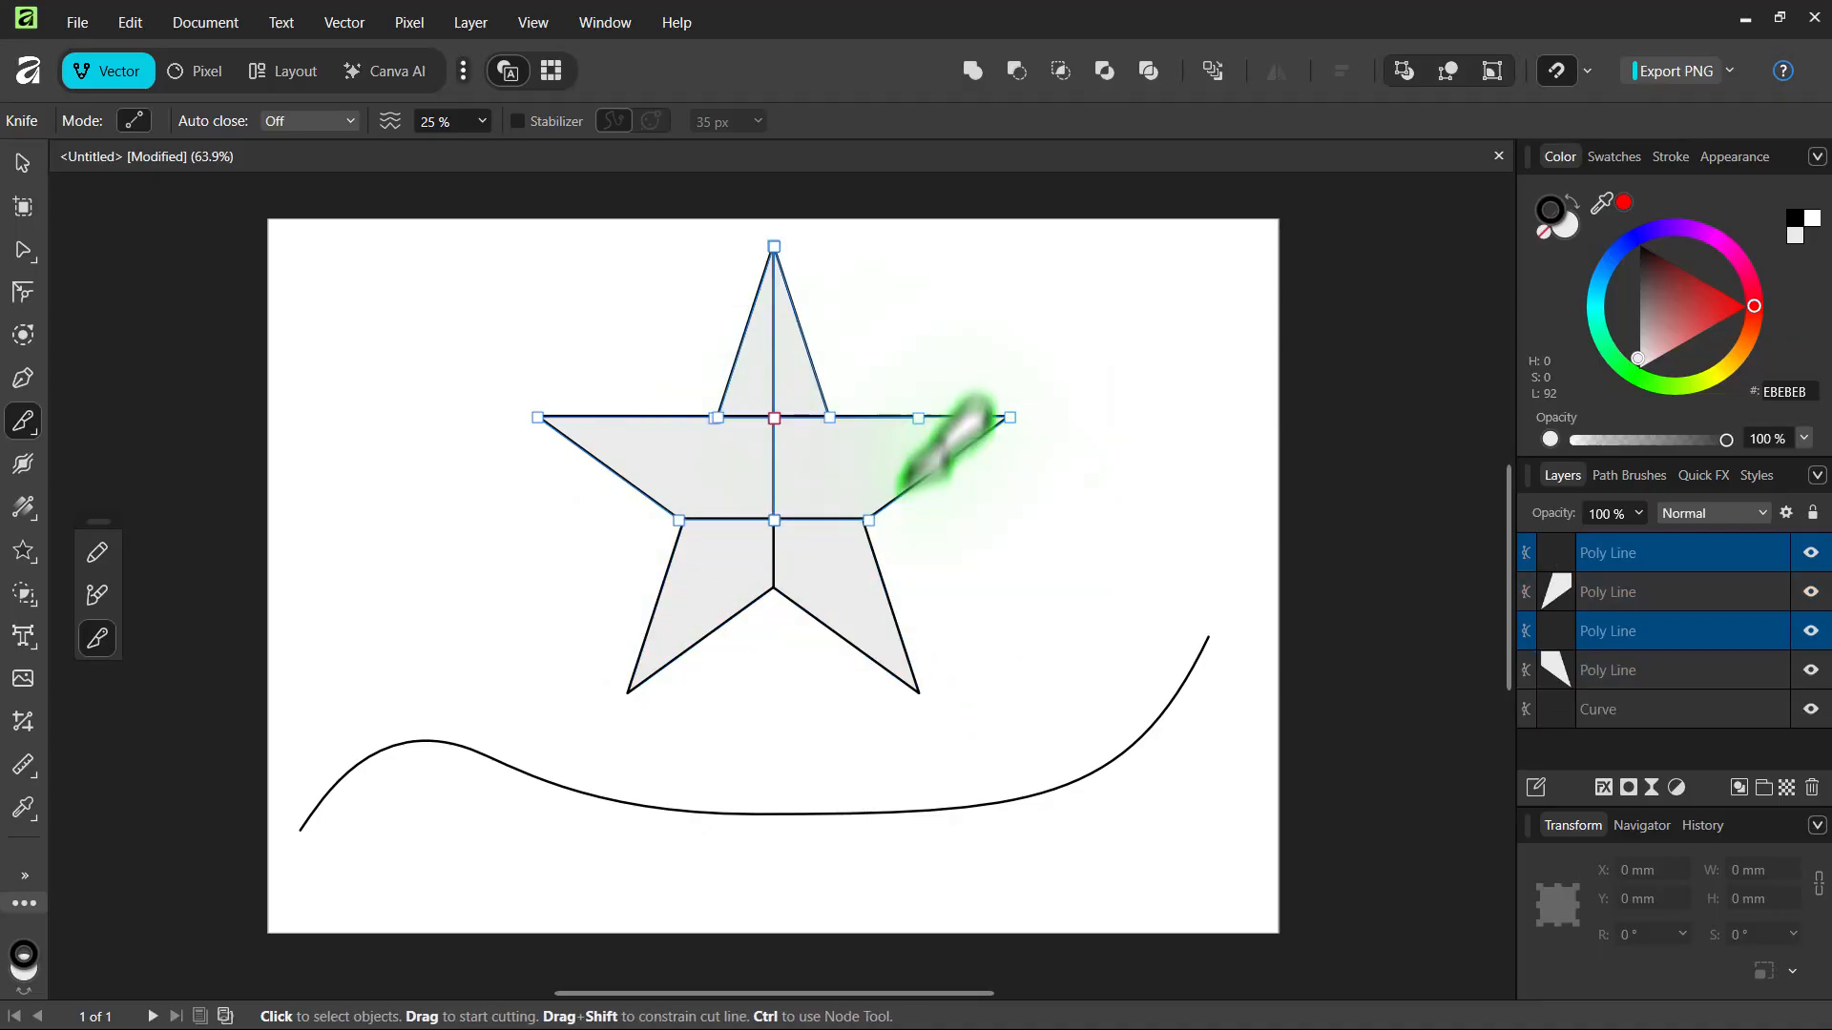
key(ctrl+z)
key(ctrl+z)
key(ctrl+z)
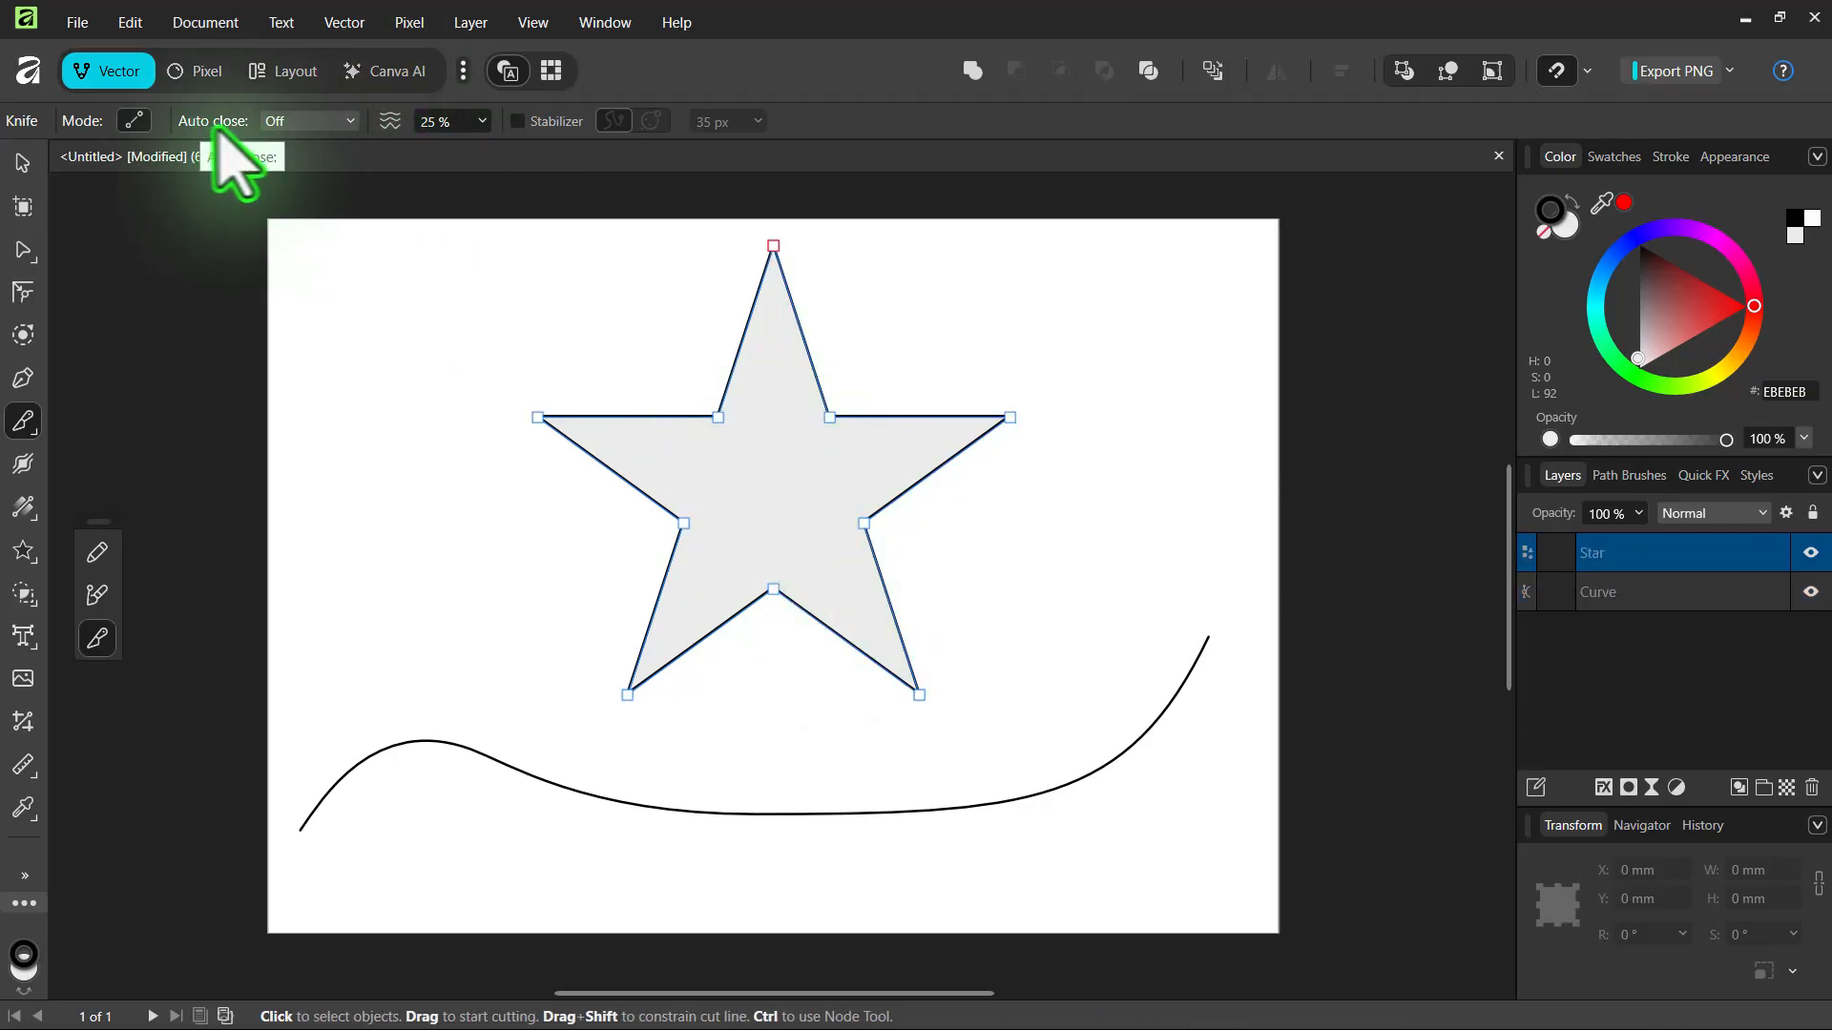
Step: Try freehand knife cuts inside the star with Auto close set to Far, and undo them
click(317, 122)
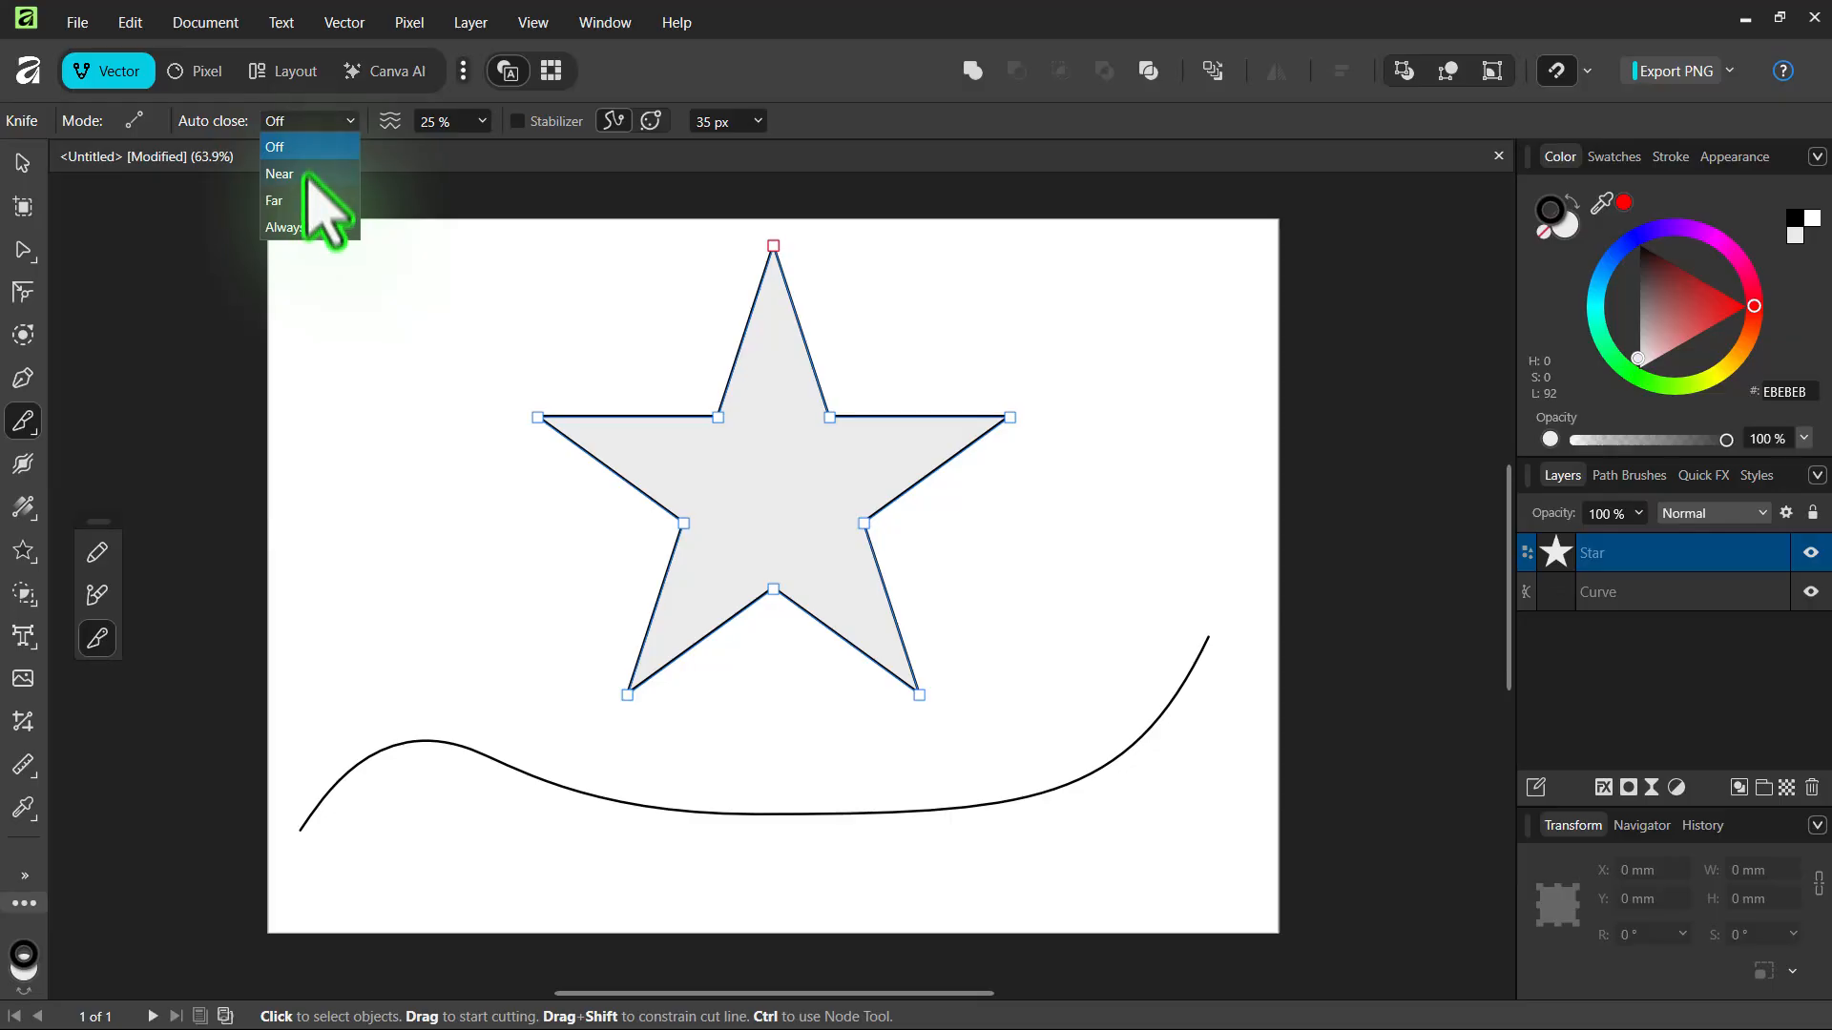
mouse_move(727, 444)
mouse_down()
mouse_move(789, 459)
mouse_move(721, 549)
mouse_up()
mouse_move(747, 475)
mouse_down()
mouse_move(761, 420)
mouse_move(815, 496)
mouse_move(796, 523)
mouse_move(982, 519)
mouse_up()
click(307, 121)
key(v)
click(920, 532)
key(ctrl+z)
key(ctrl+z)
key(ctrl+z)
key(ctrl+z)
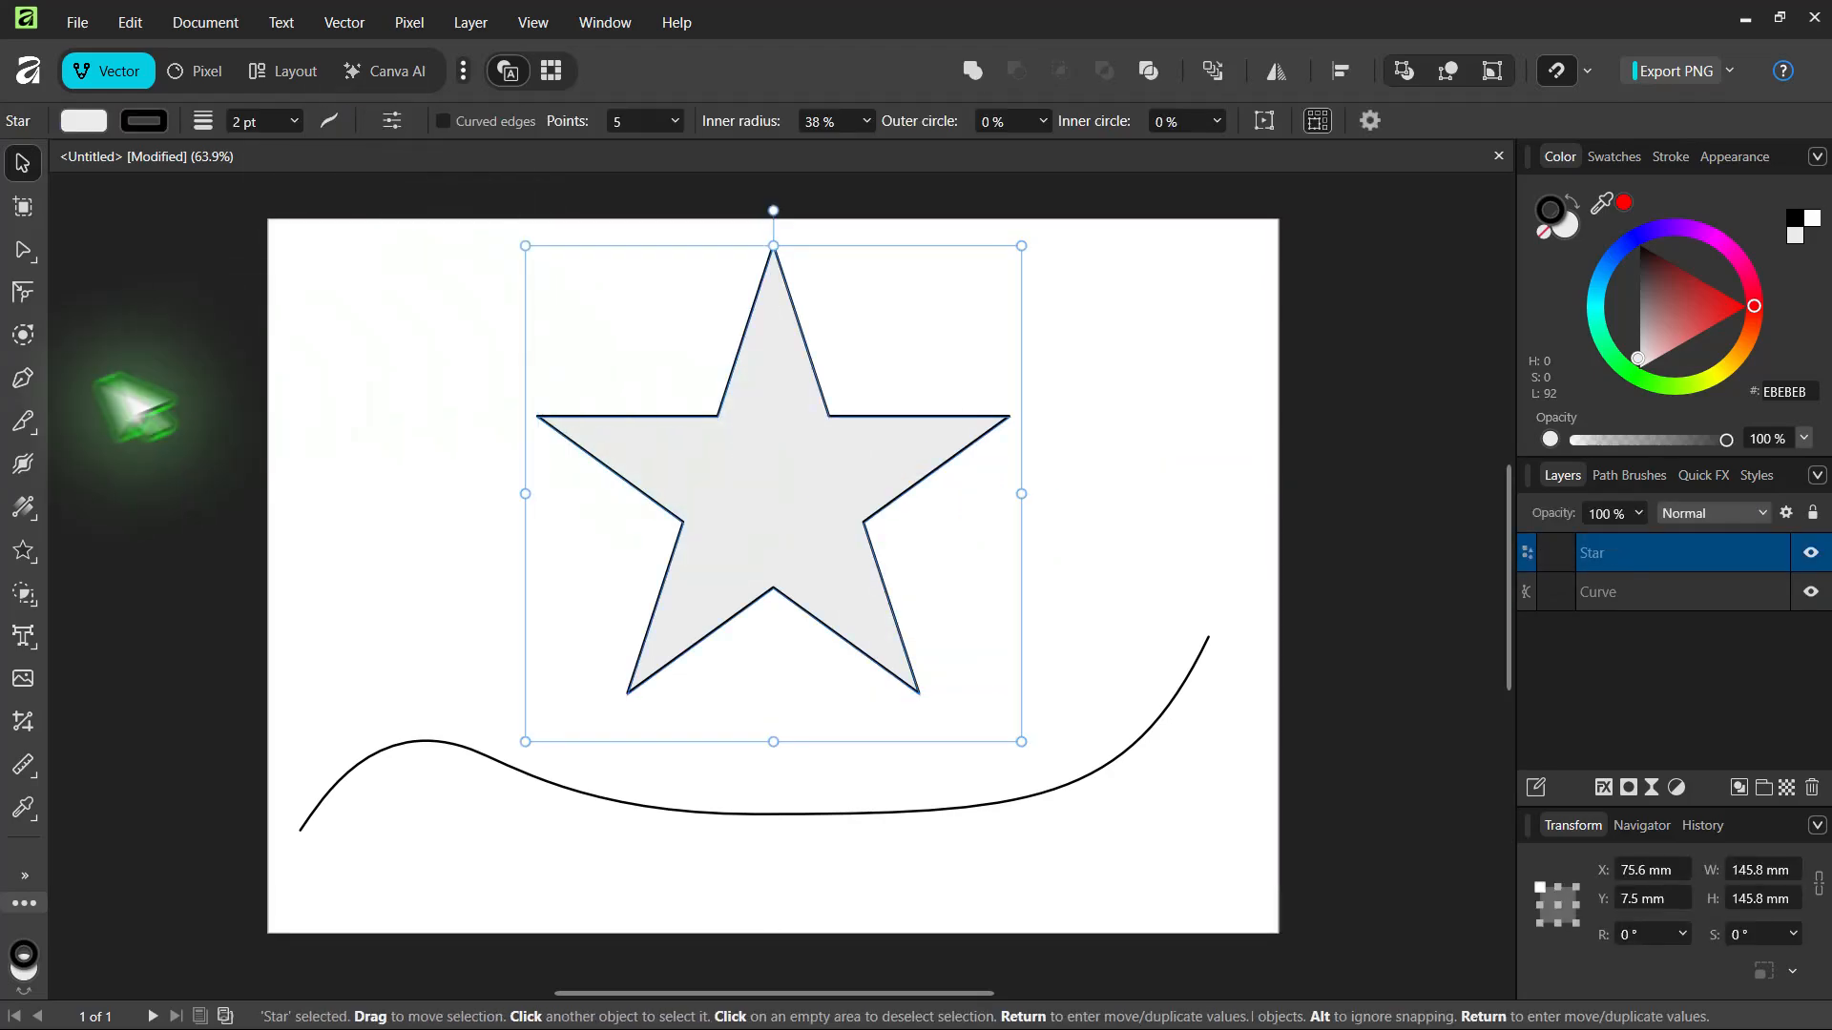
Step: Set Auto close to Always and try curved freehand cuts inside the star
key(y)
click(306, 121)
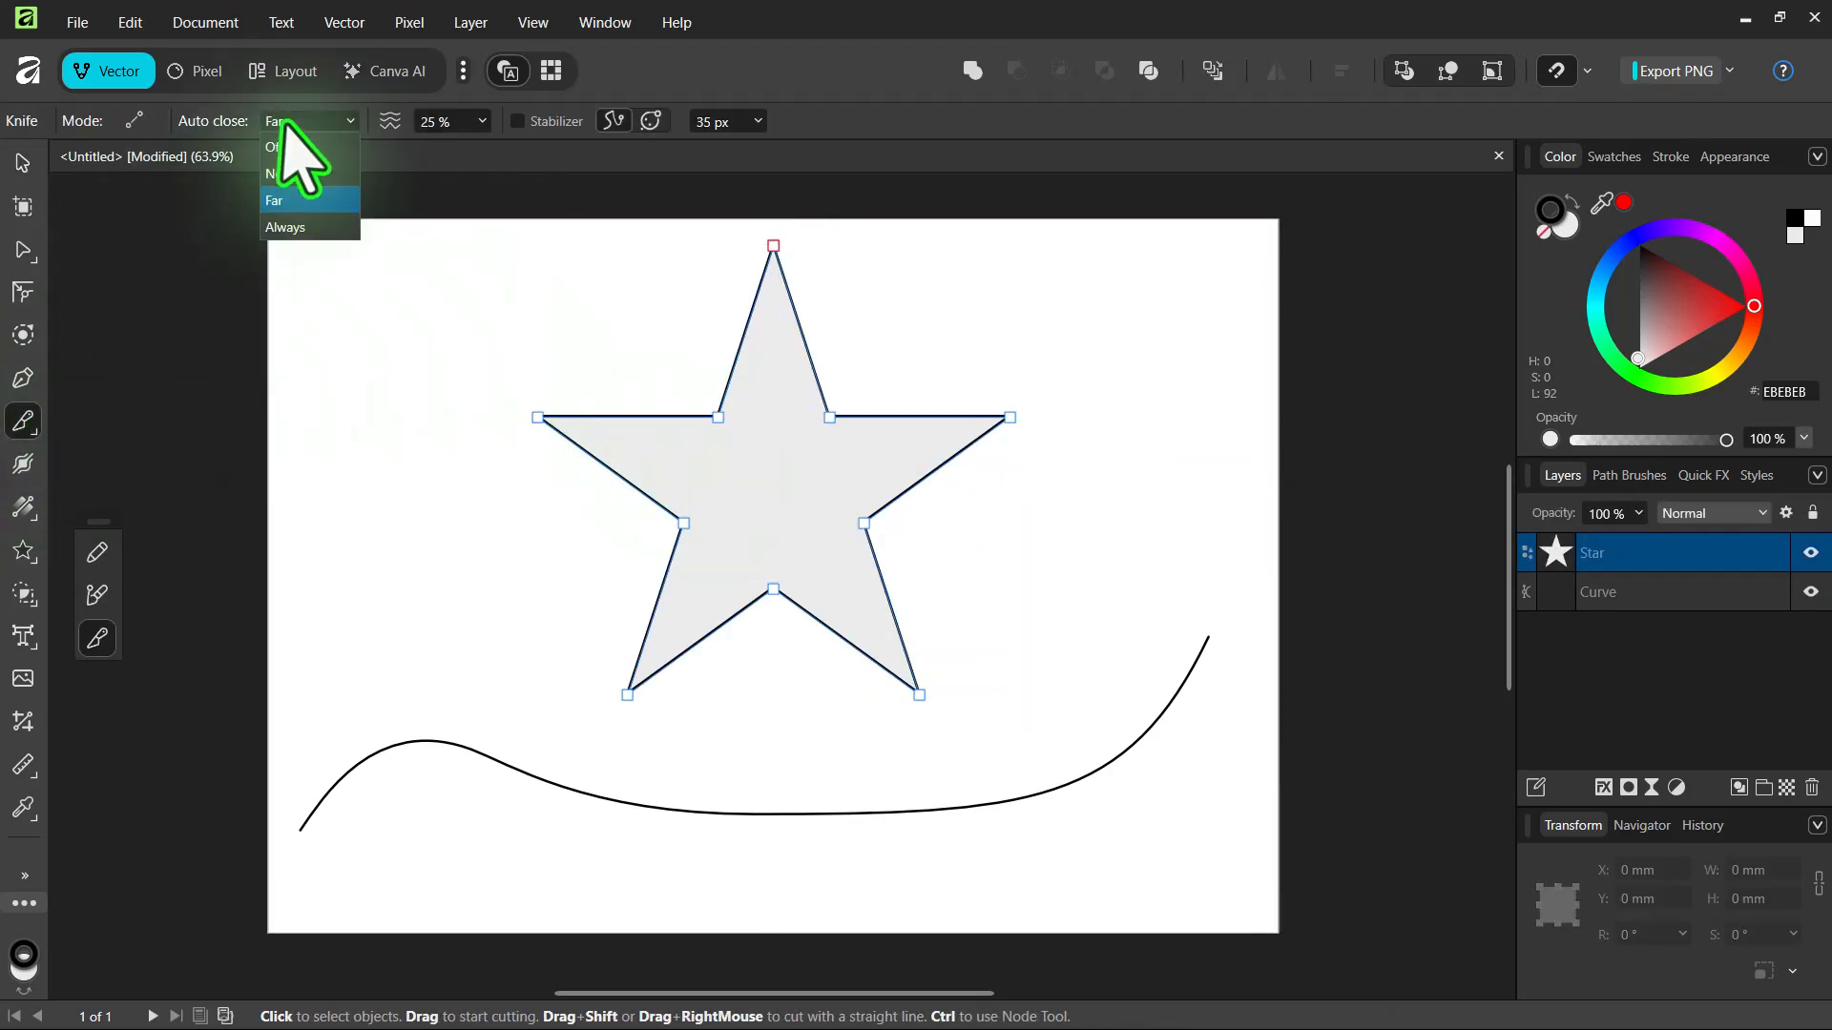
click(285, 227)
mouse_move(720, 474)
mouse_down()
mouse_move(825, 400)
mouse_move(806, 539)
mouse_move(852, 653)
mouse_up()
key(ctrl+z)
mouse_move(722, 504)
mouse_down()
mouse_move(810, 515)
mouse_move(797, 501)
mouse_move(832, 485)
mouse_move(1009, 517)
mouse_up()
key(ctrl+z)
Step: Move the piece cut from the star's middle out beside the star, and undo the move and the cut
click(23, 163)
click(920, 553)
click(1088, 771)
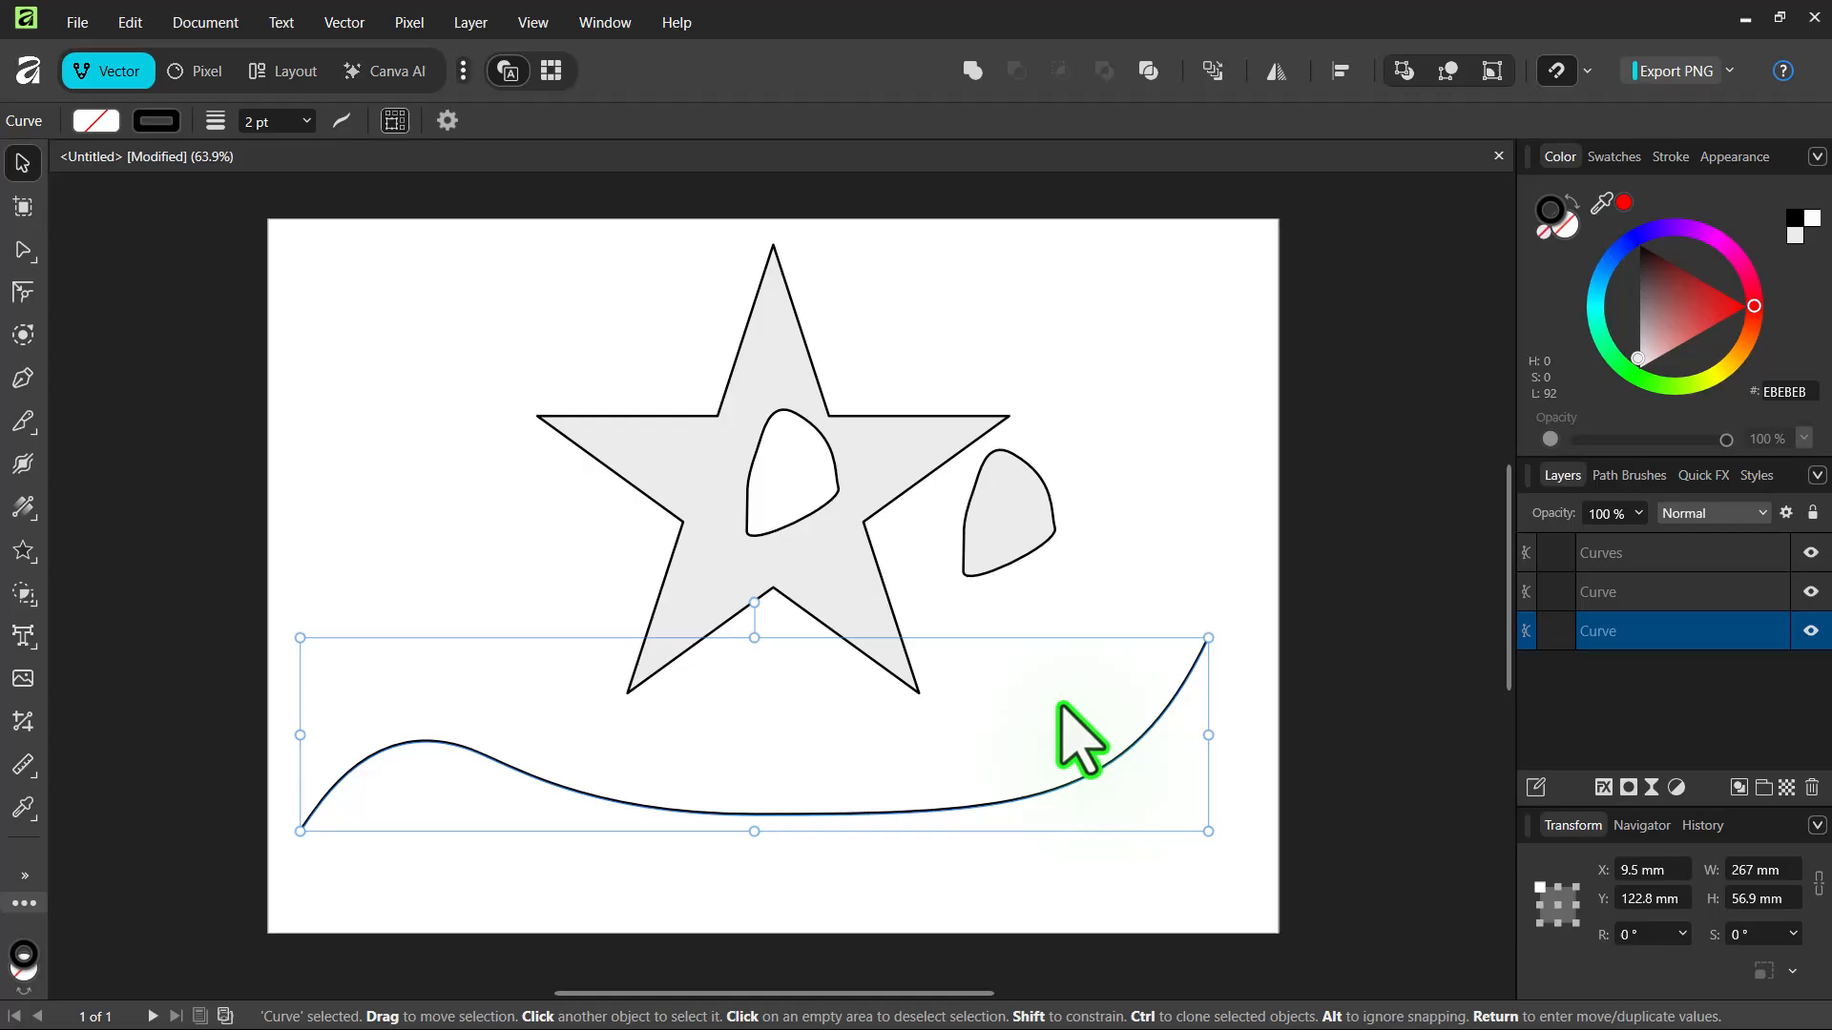
key(ctrl+z)
key(ctrl+z)
key(ctrl+z)
key(ctrl+z)
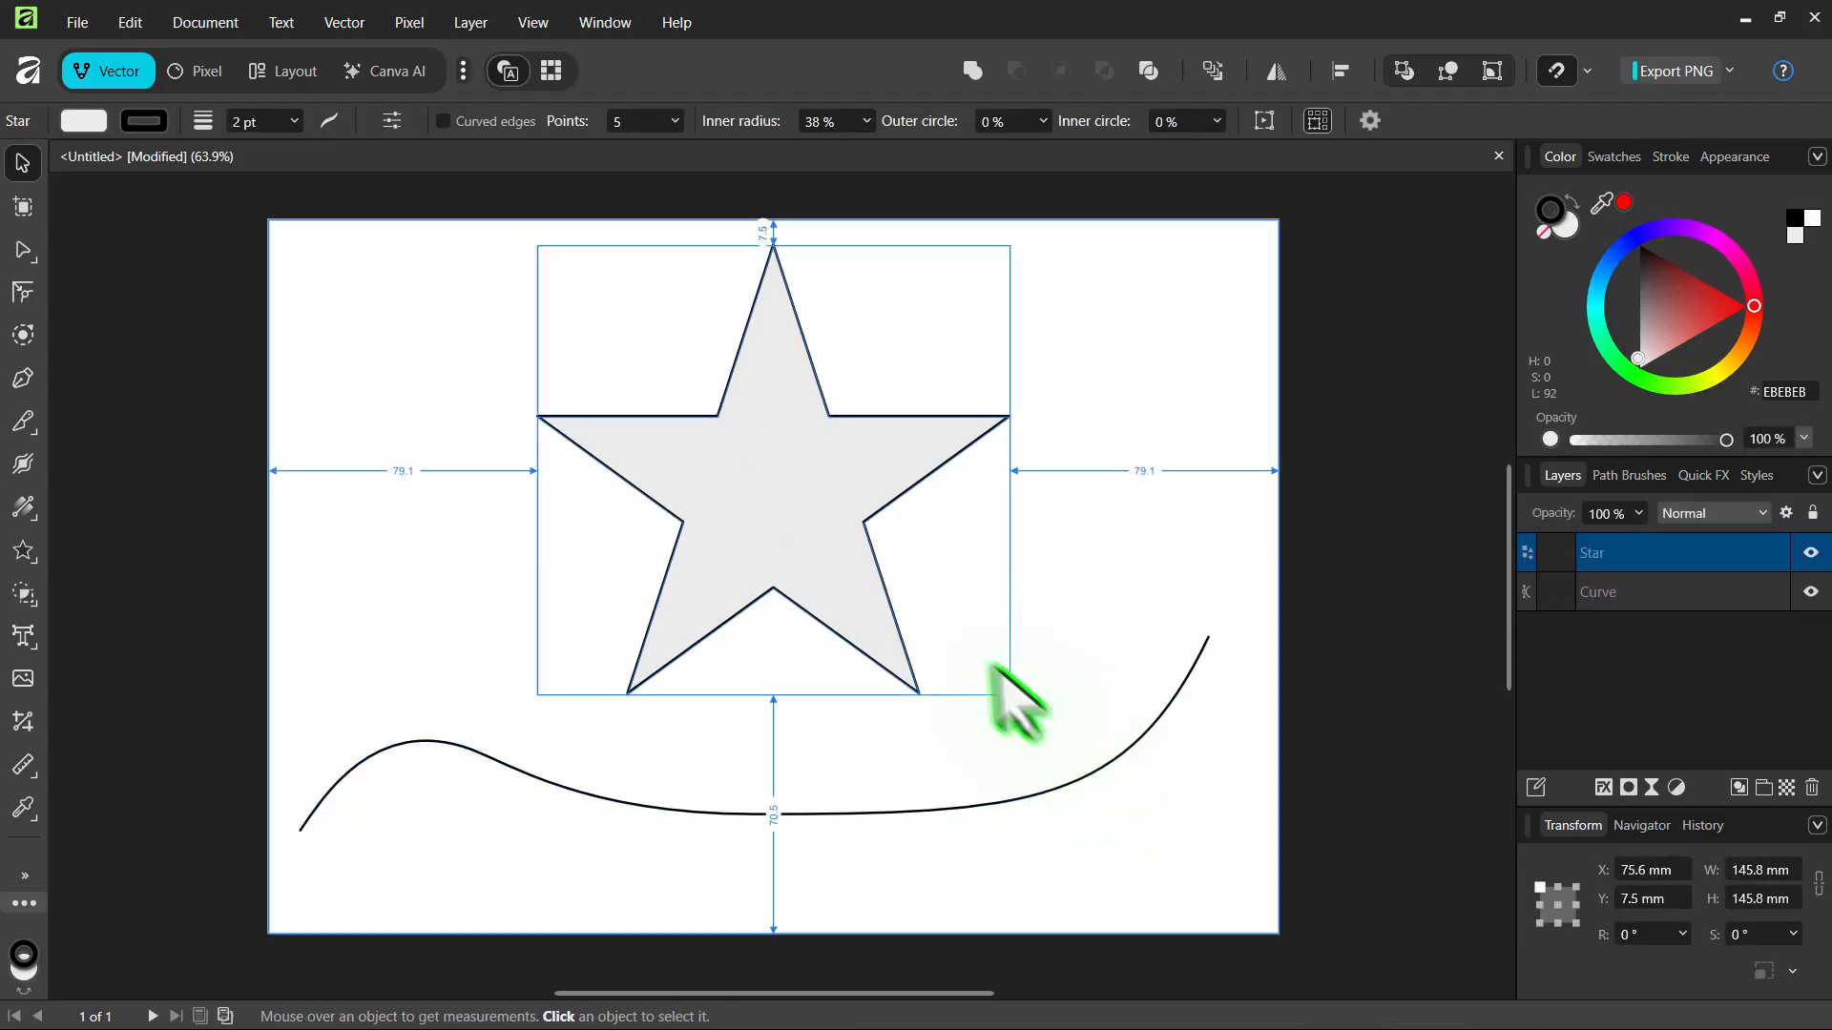
Step: Select the wavy curve below the star, try a zigzag freehand knife cut along it and undo the cut
click(441, 386)
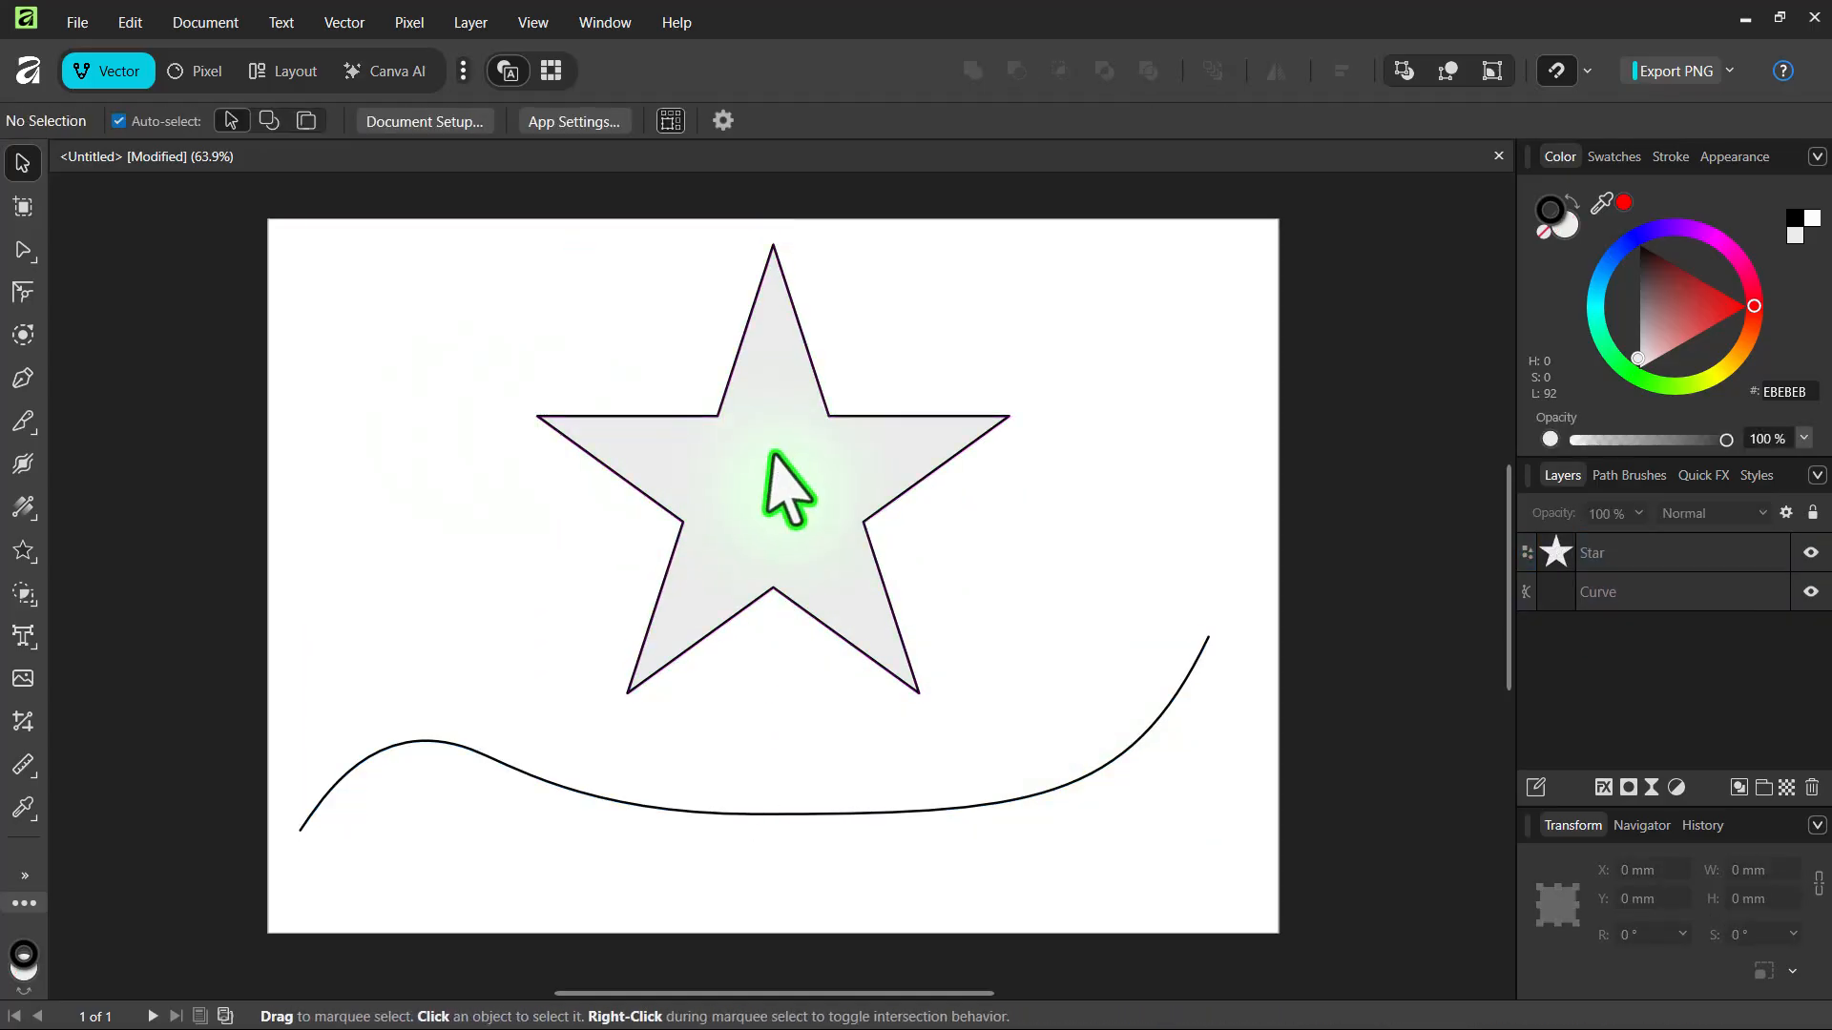
drag(470, 666, 545, 824)
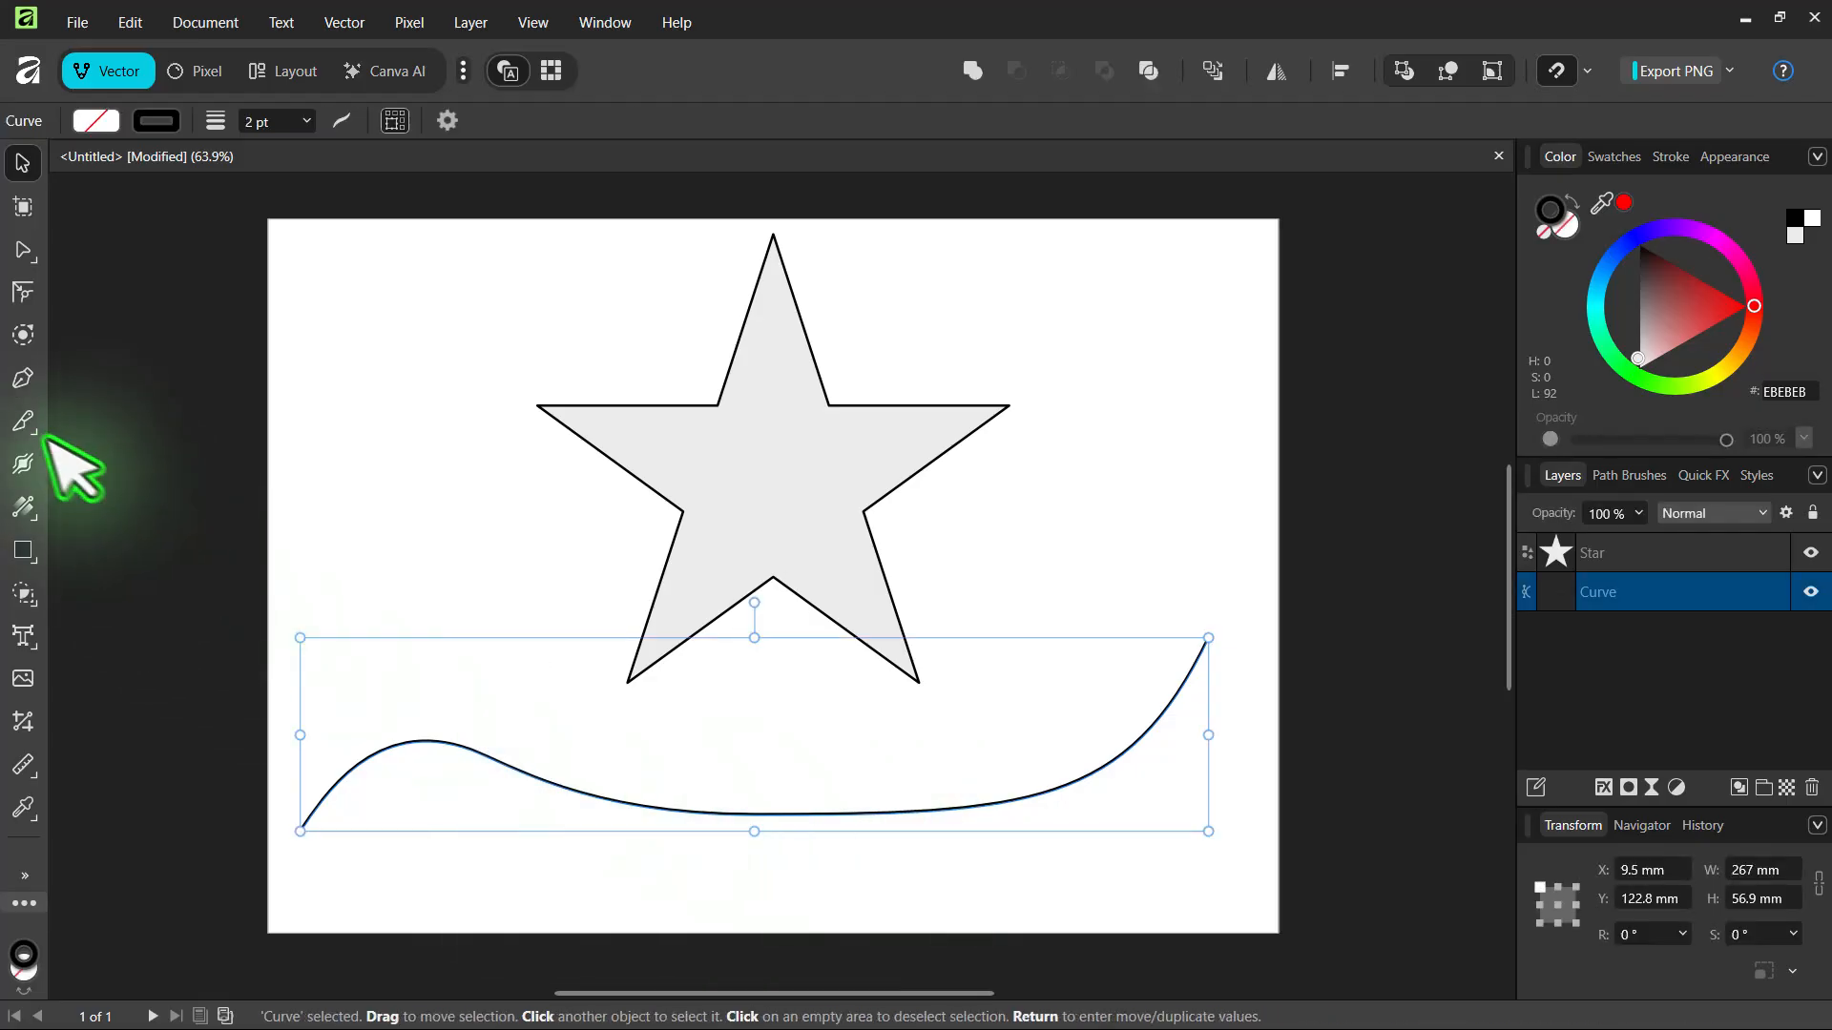
drag(23, 421, 97, 638)
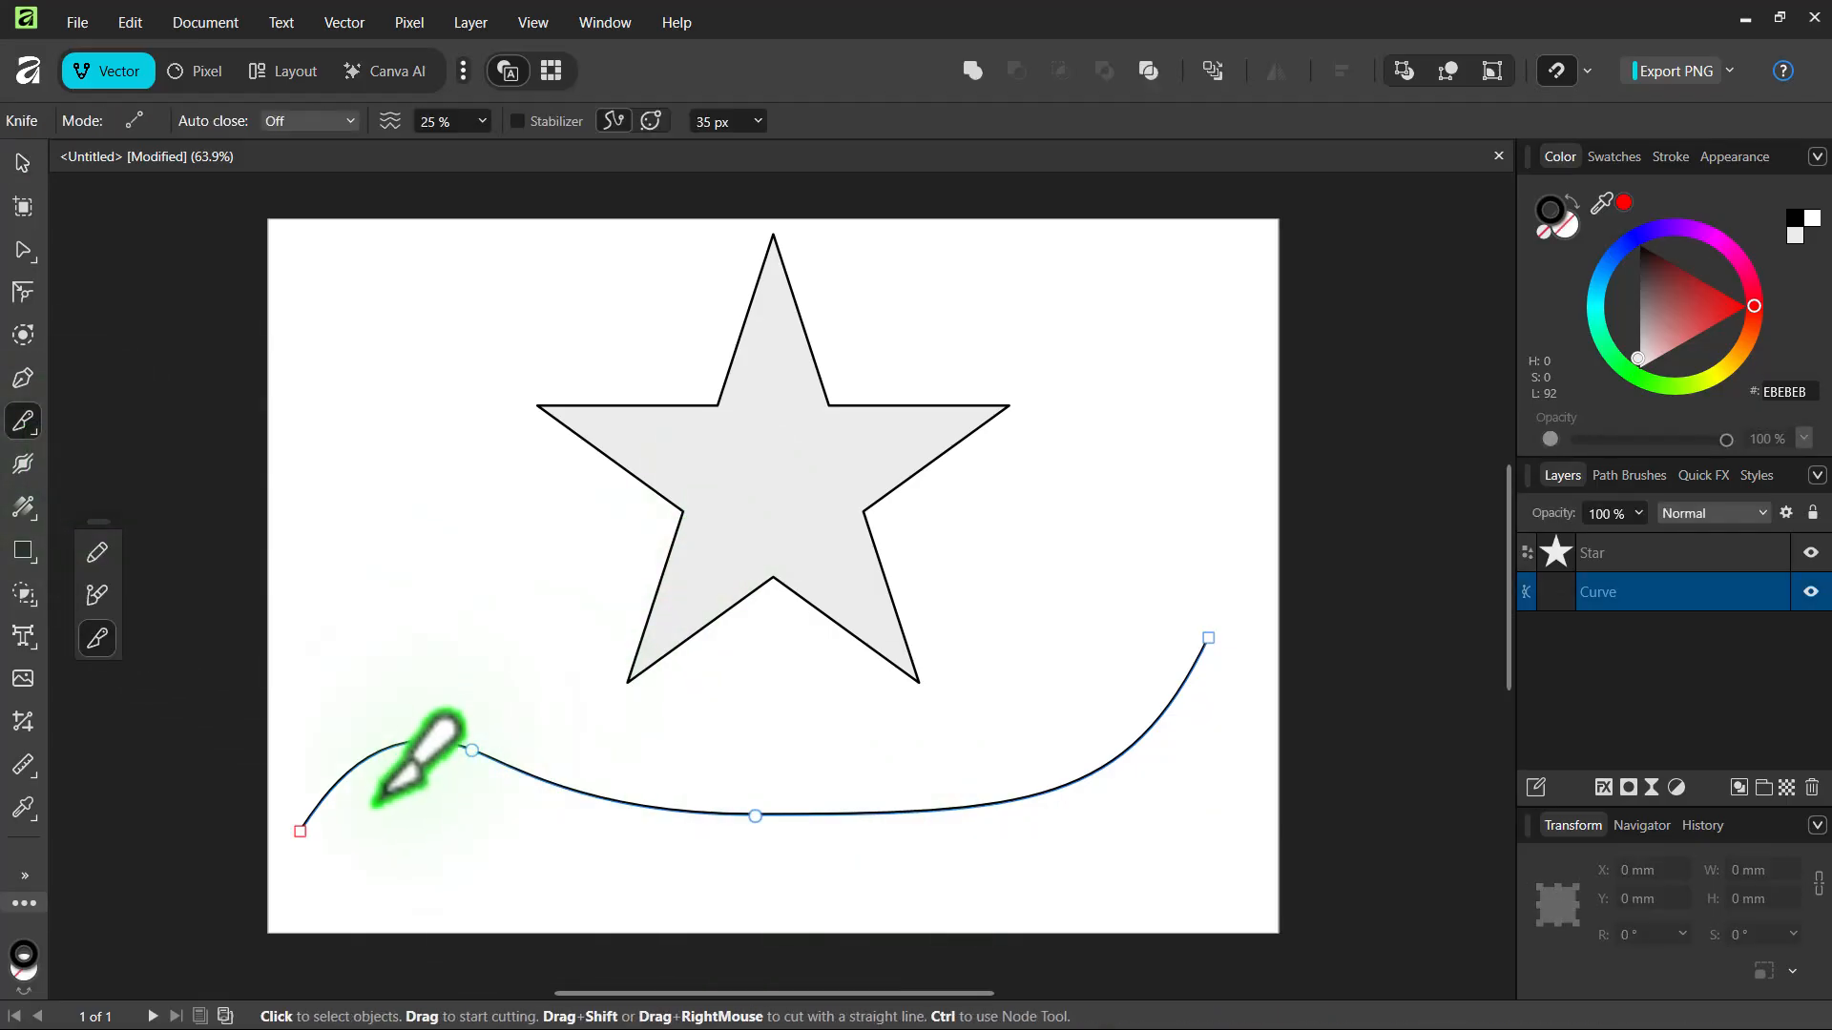
mouse_move(382, 804)
mouse_down()
mouse_move(462, 730)
mouse_move(577, 756)
mouse_move(668, 833)
mouse_move(804, 874)
mouse_move(947, 752)
mouse_move(1153, 811)
mouse_move(1151, 687)
mouse_up()
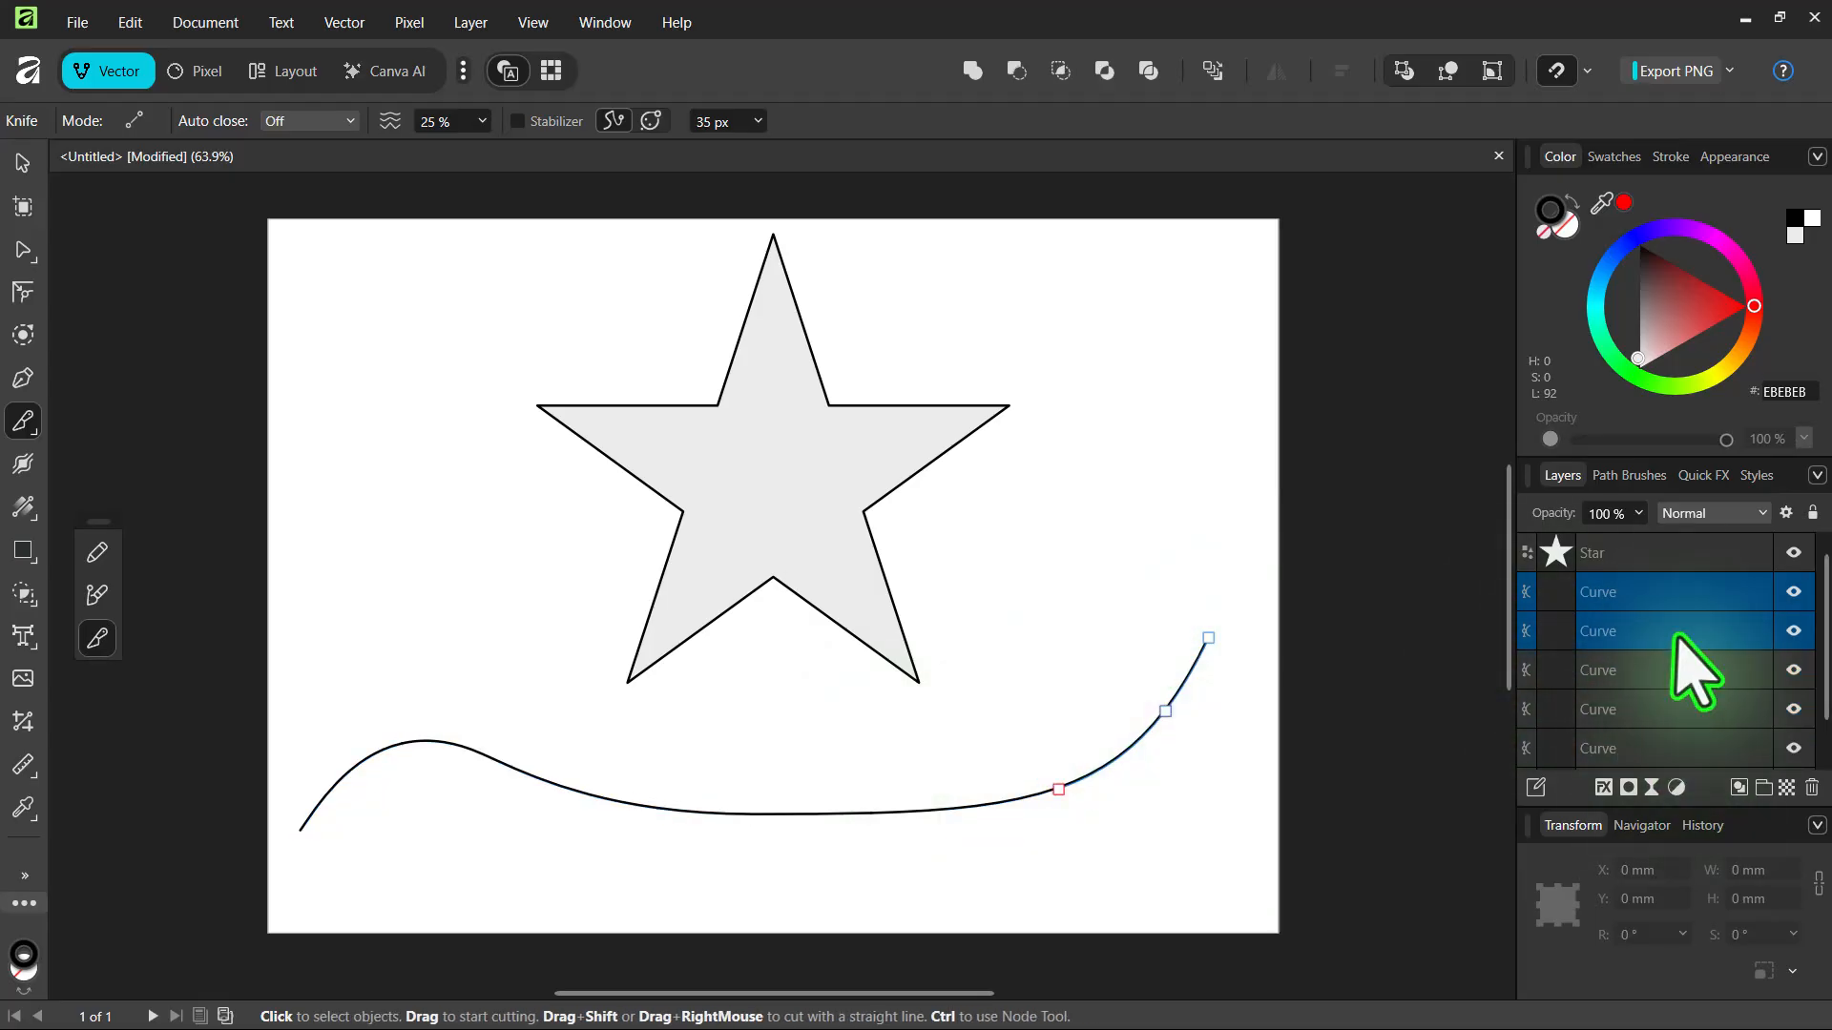
key(ctrl+z)
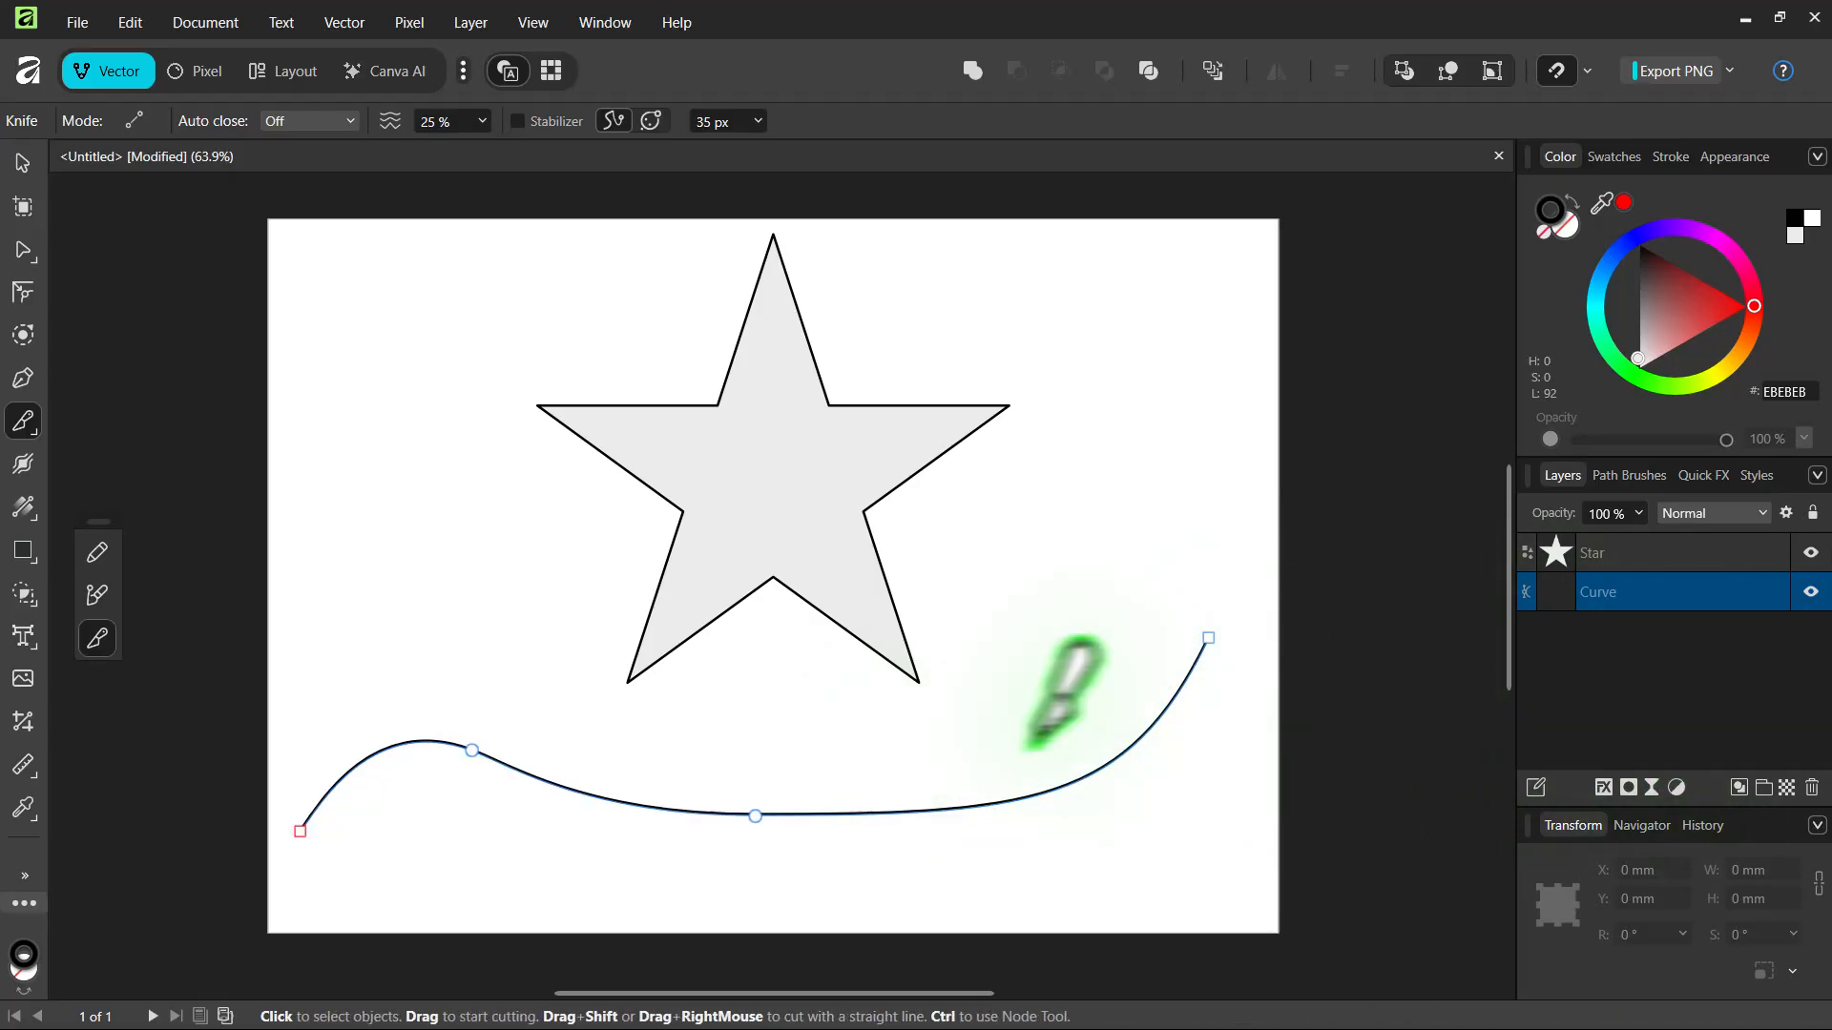
Step: Cut the wavy curve at individual points along its length and separate the result into individual curves
click(575, 792)
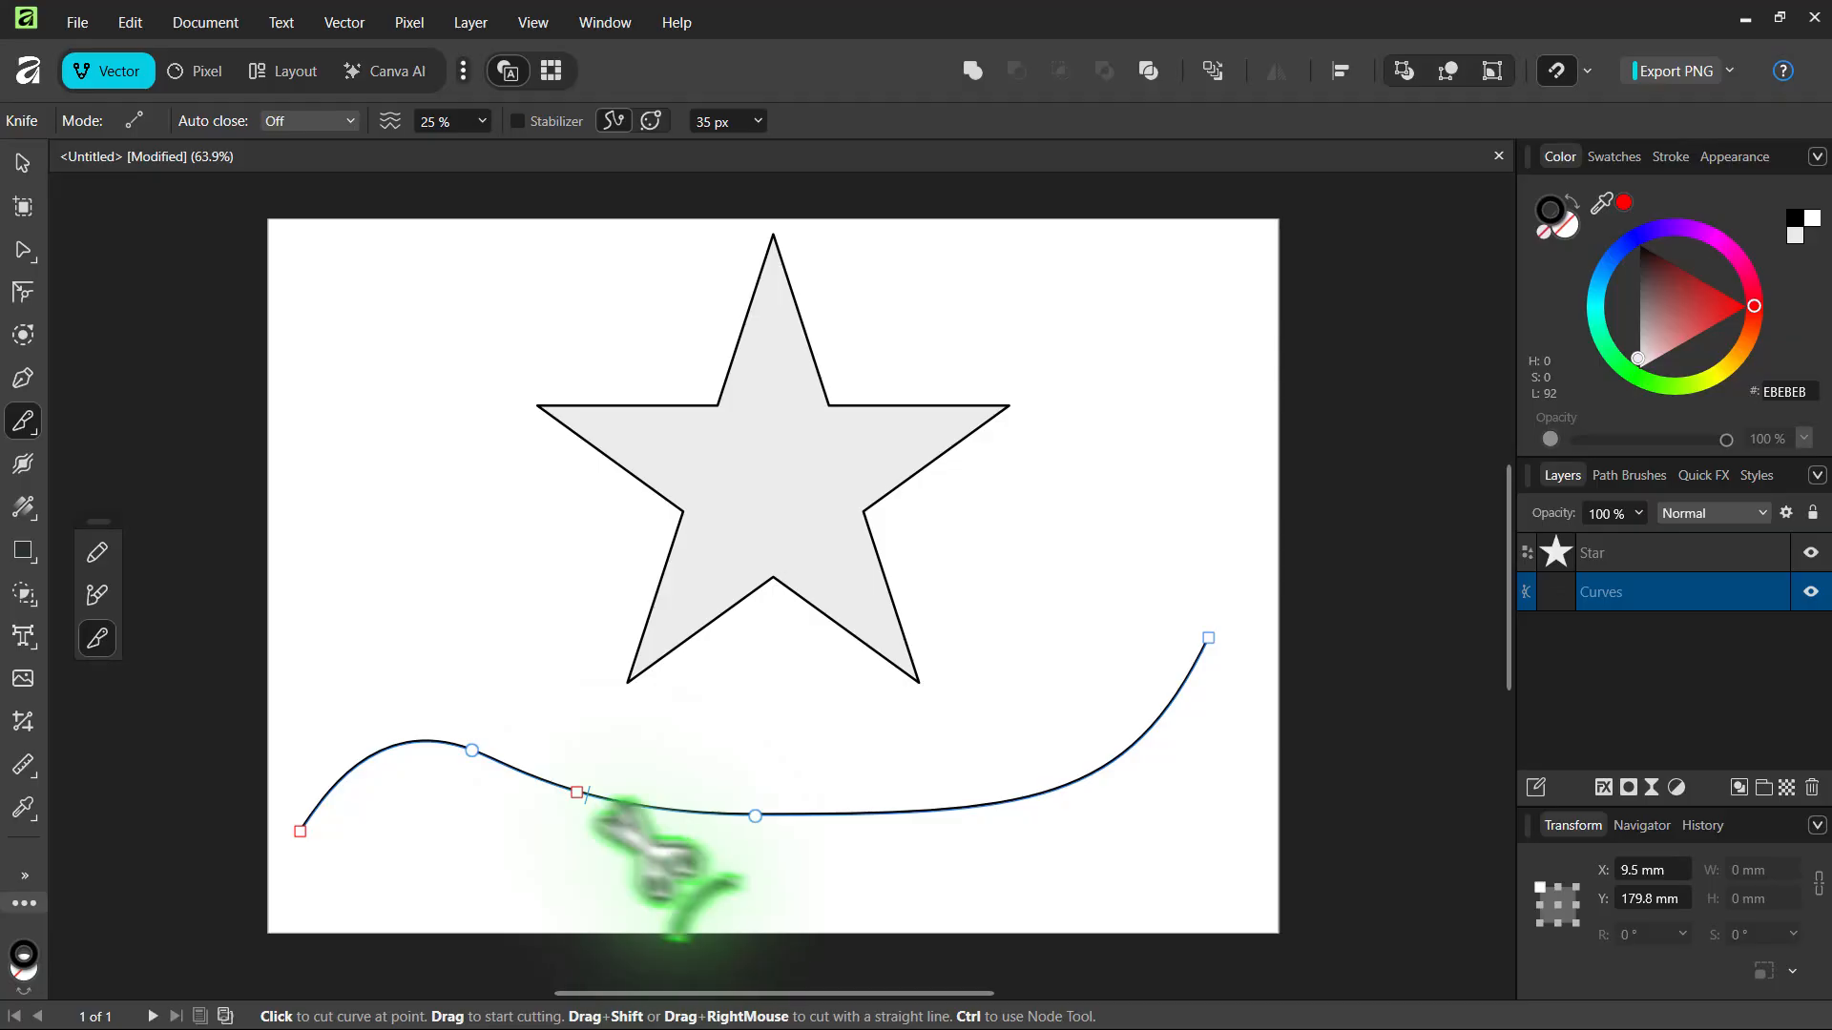
click(926, 812)
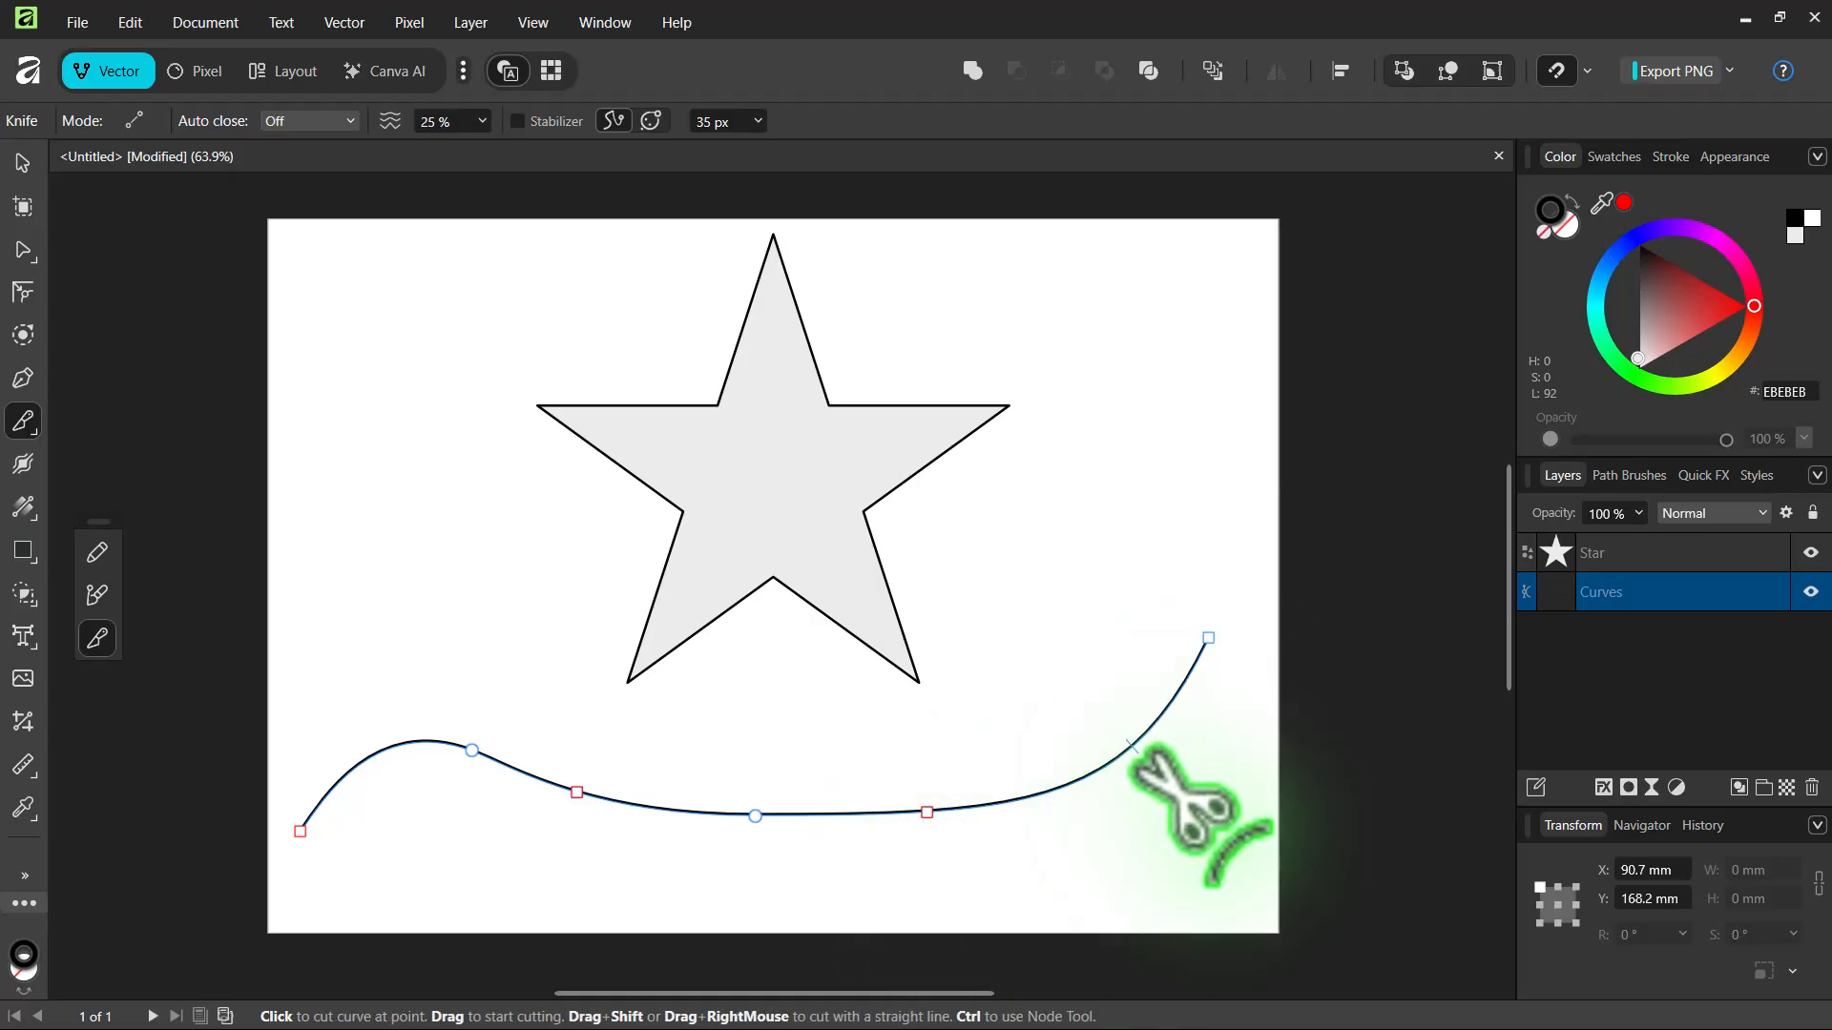
click(23, 163)
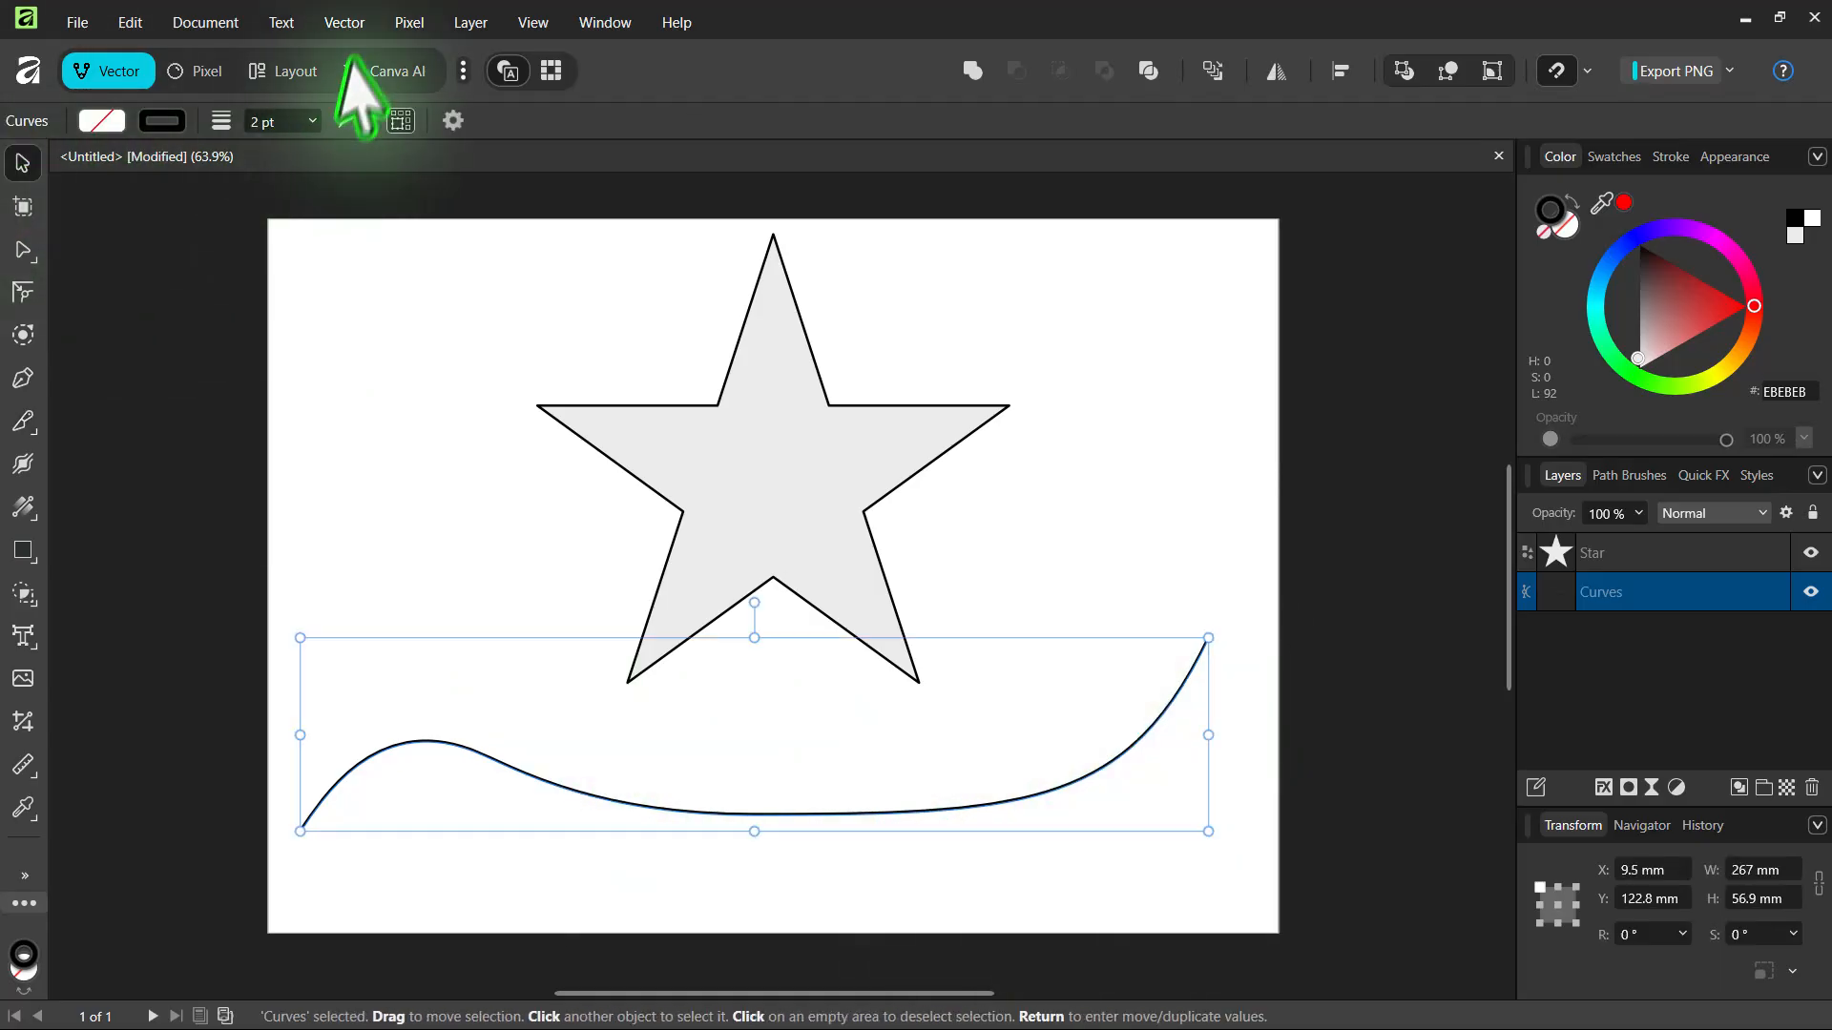
click(345, 22)
click(449, 415)
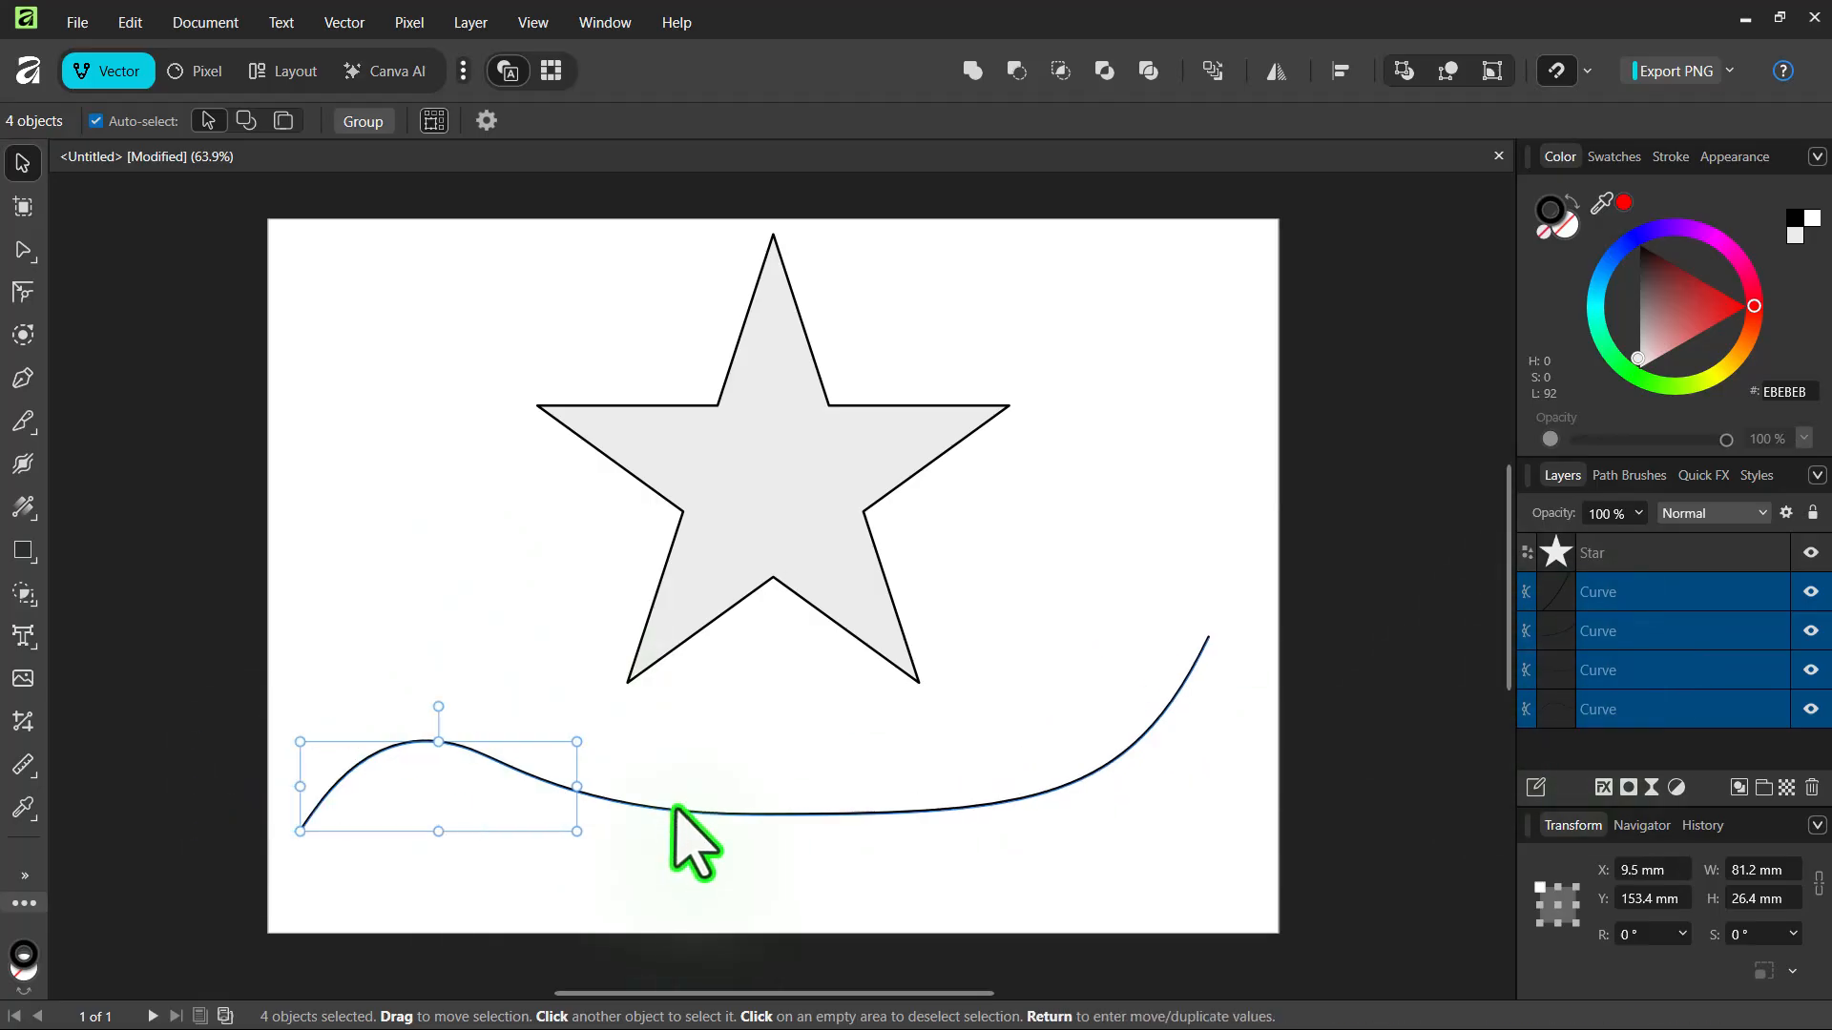
Step: Move the first and second segments of the wavy curve apart, undo the moves and clear the selection
click(353, 680)
drag(372, 752, 360, 633)
drag(643, 806, 609, 865)
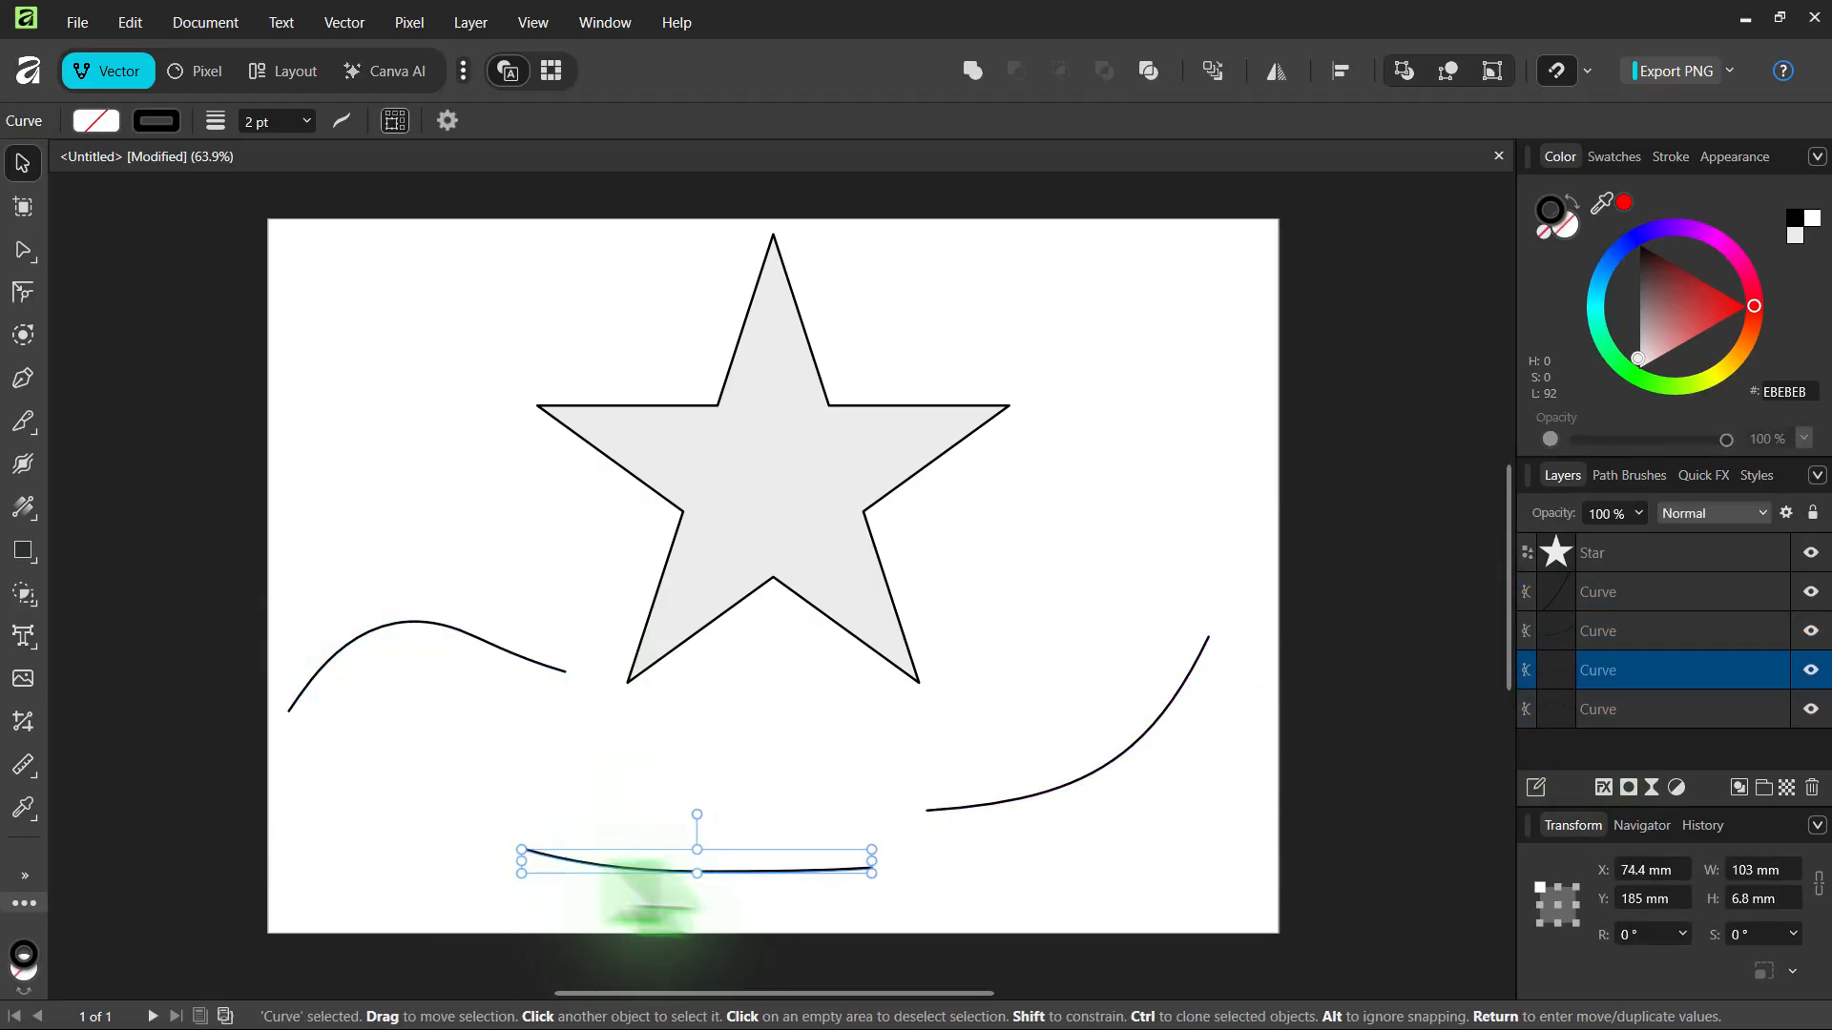
key(ctrl+z)
key(ctrl+z)
key(ctrl+z)
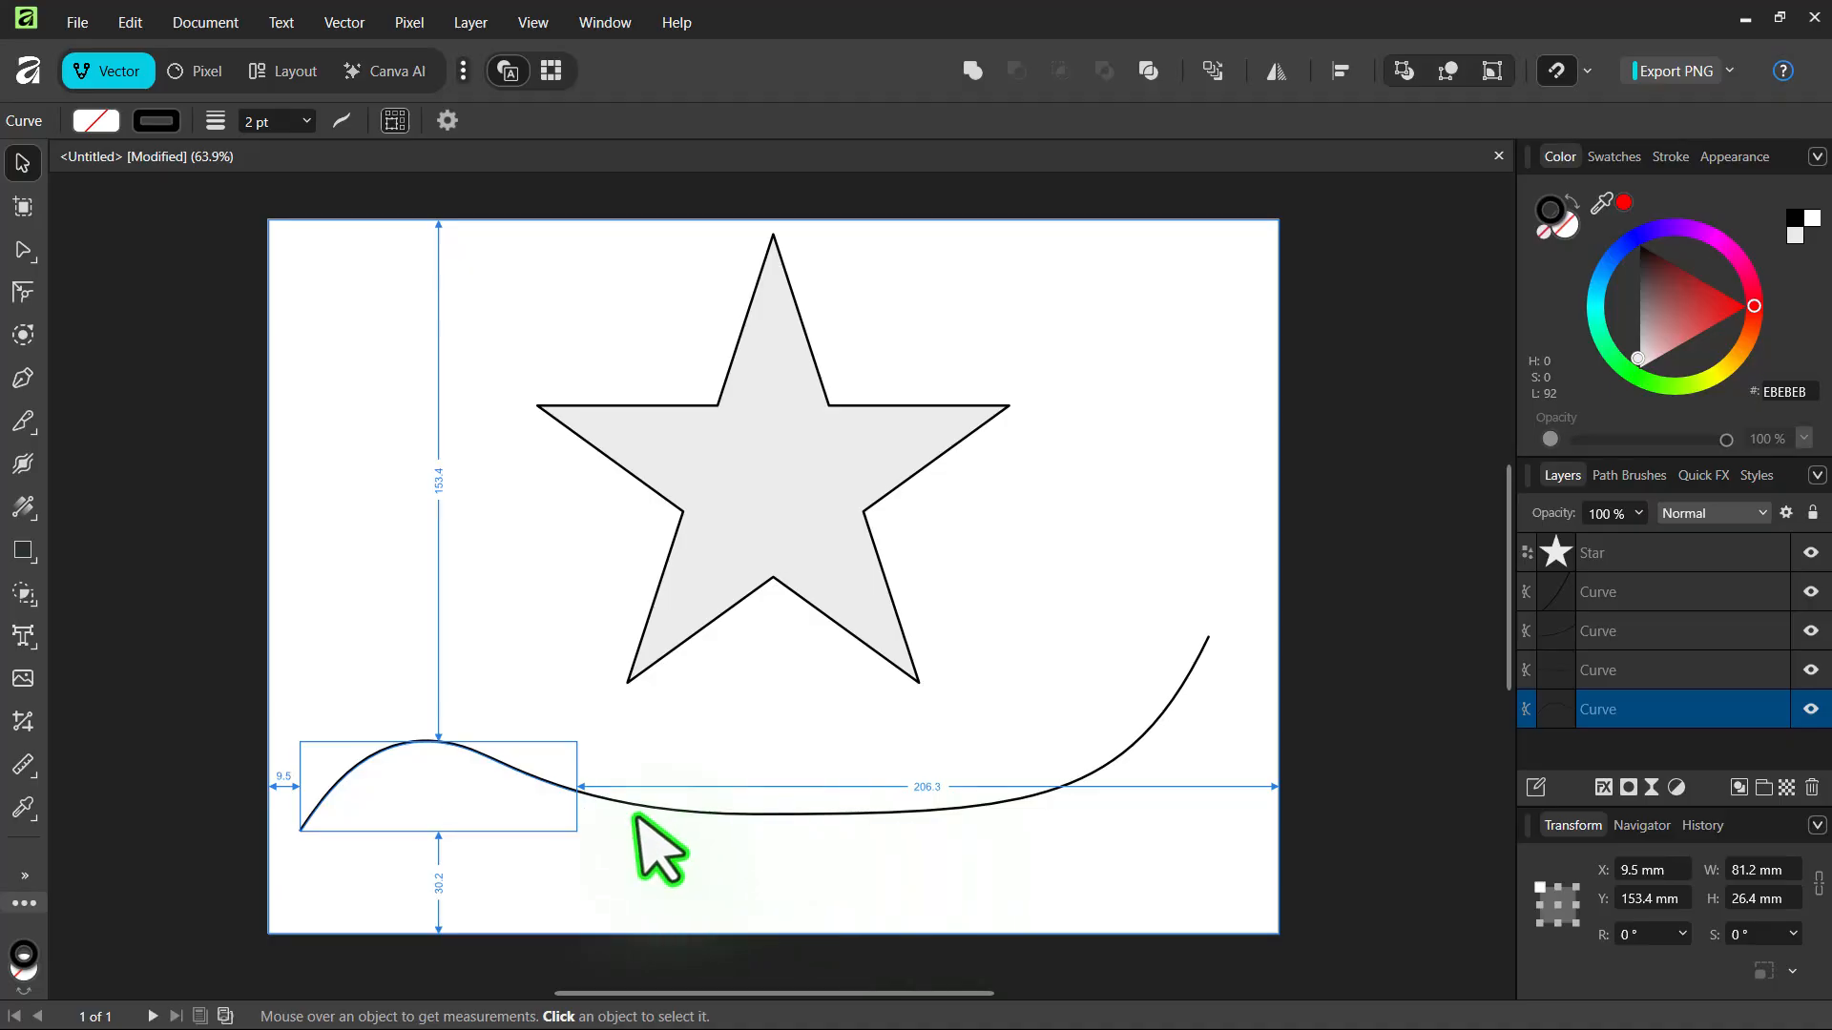
click(631, 817)
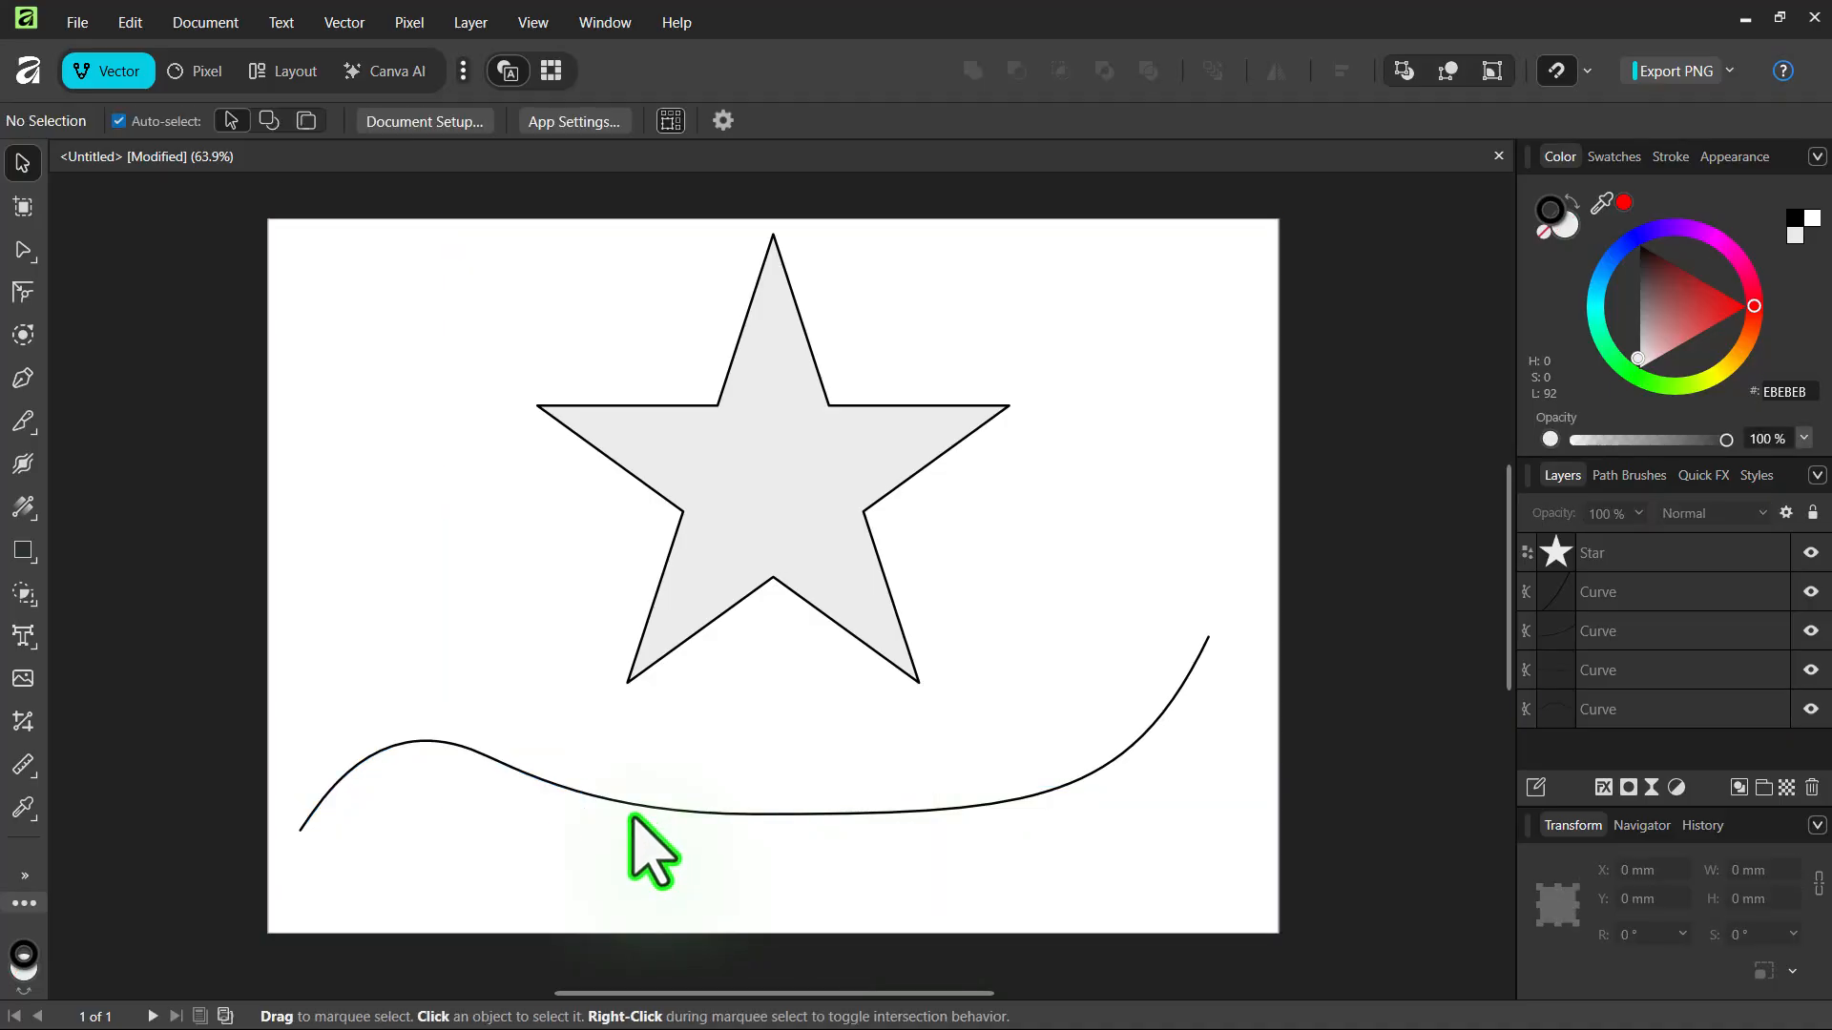
click(568, 802)
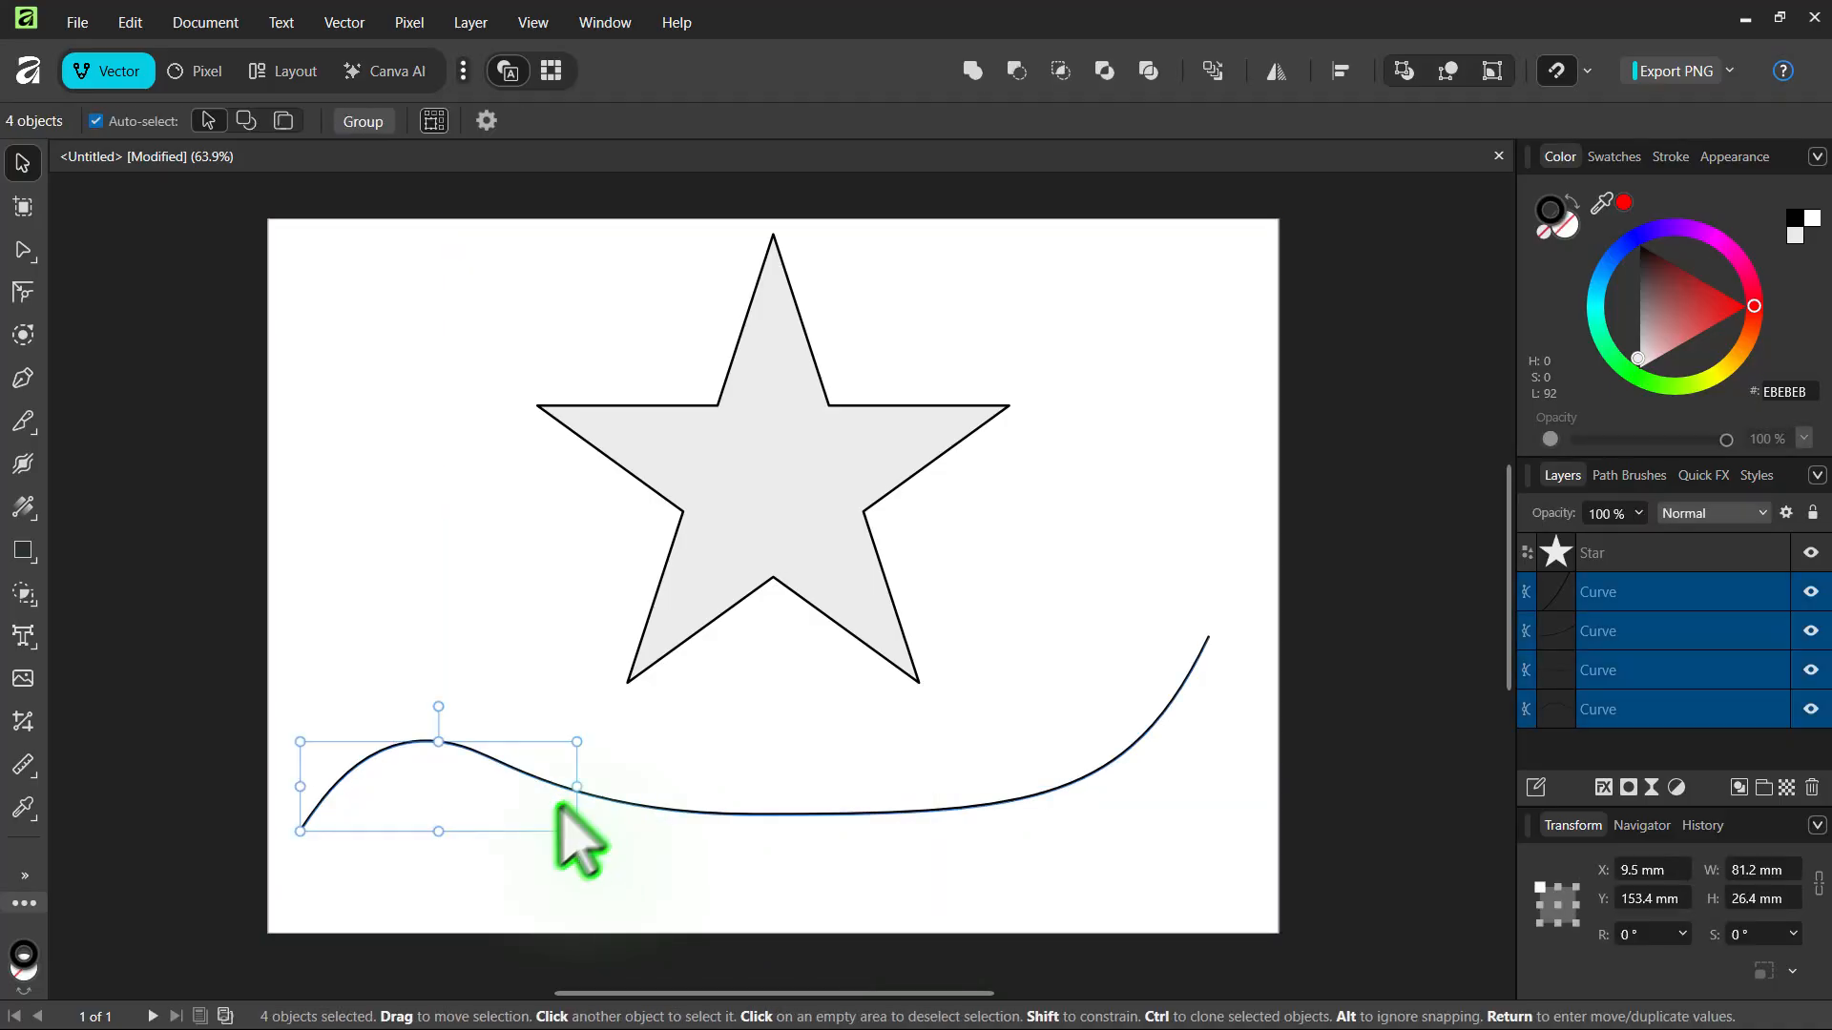
click(436, 779)
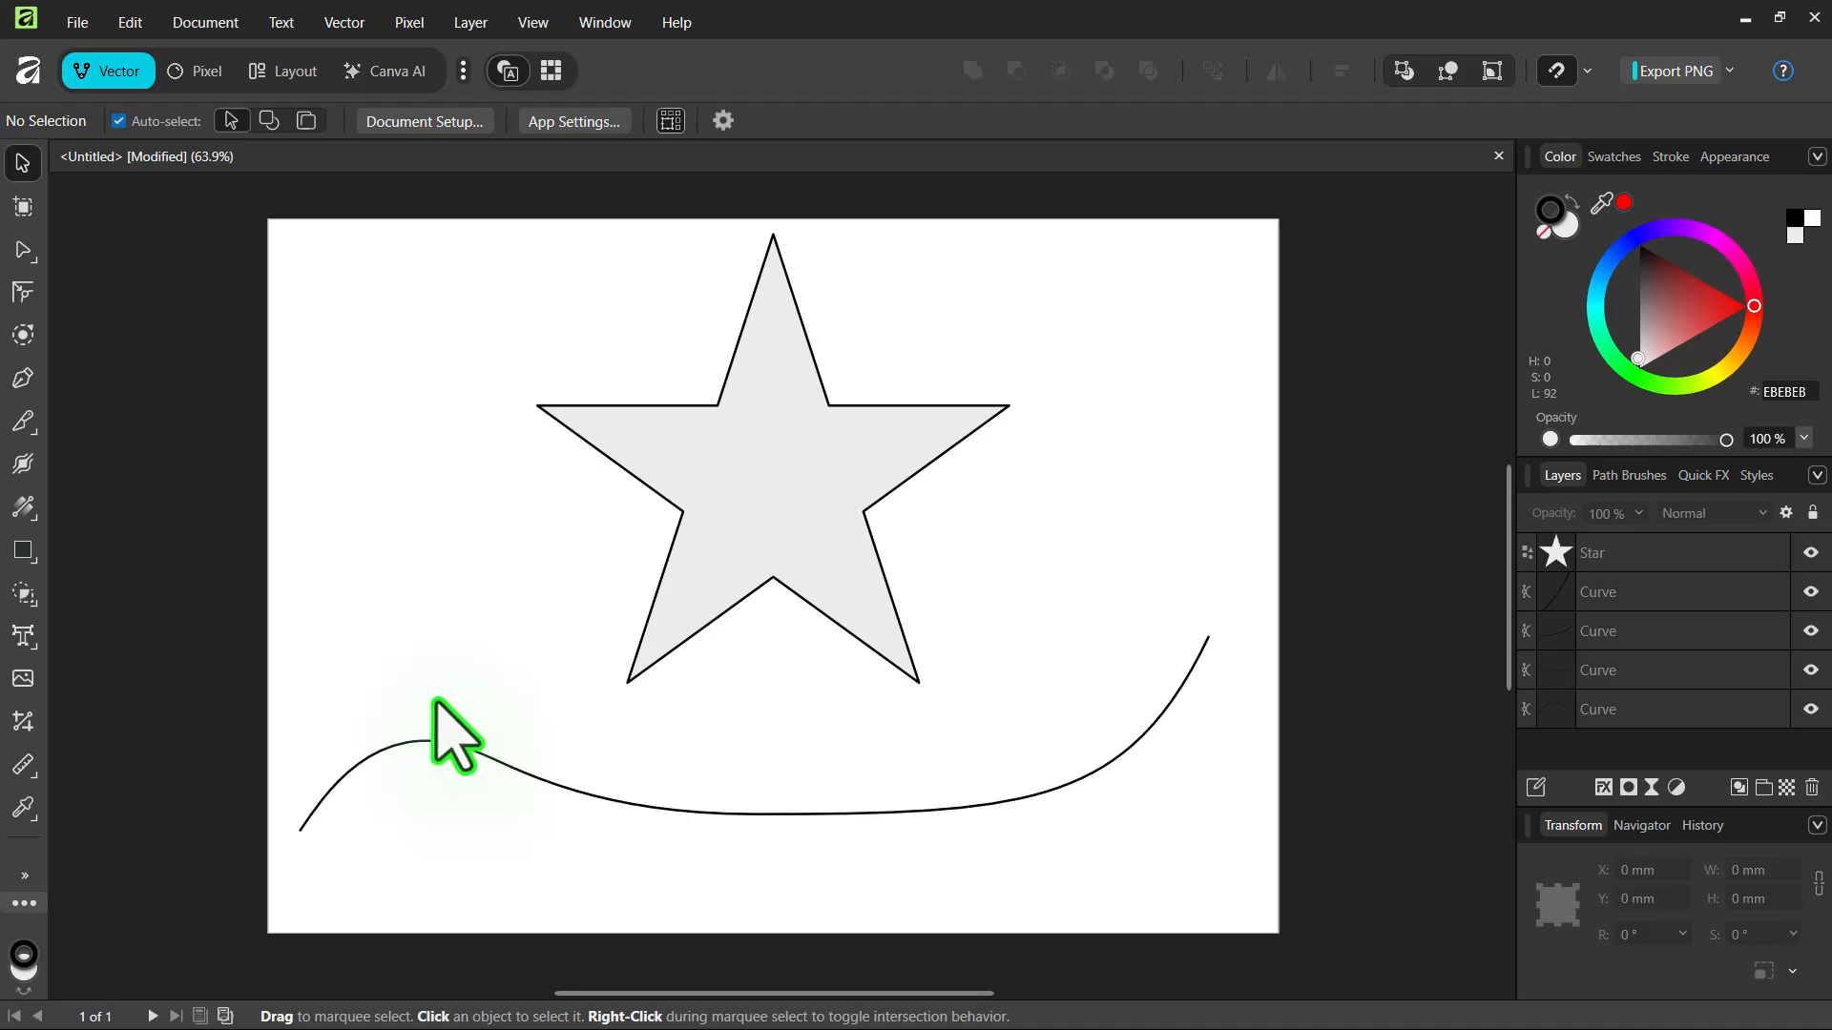
Step: Select the star and cut it with one knife stroke combining a freehand curve and a straight segment to its lower-right leg
click(802, 546)
click(23, 421)
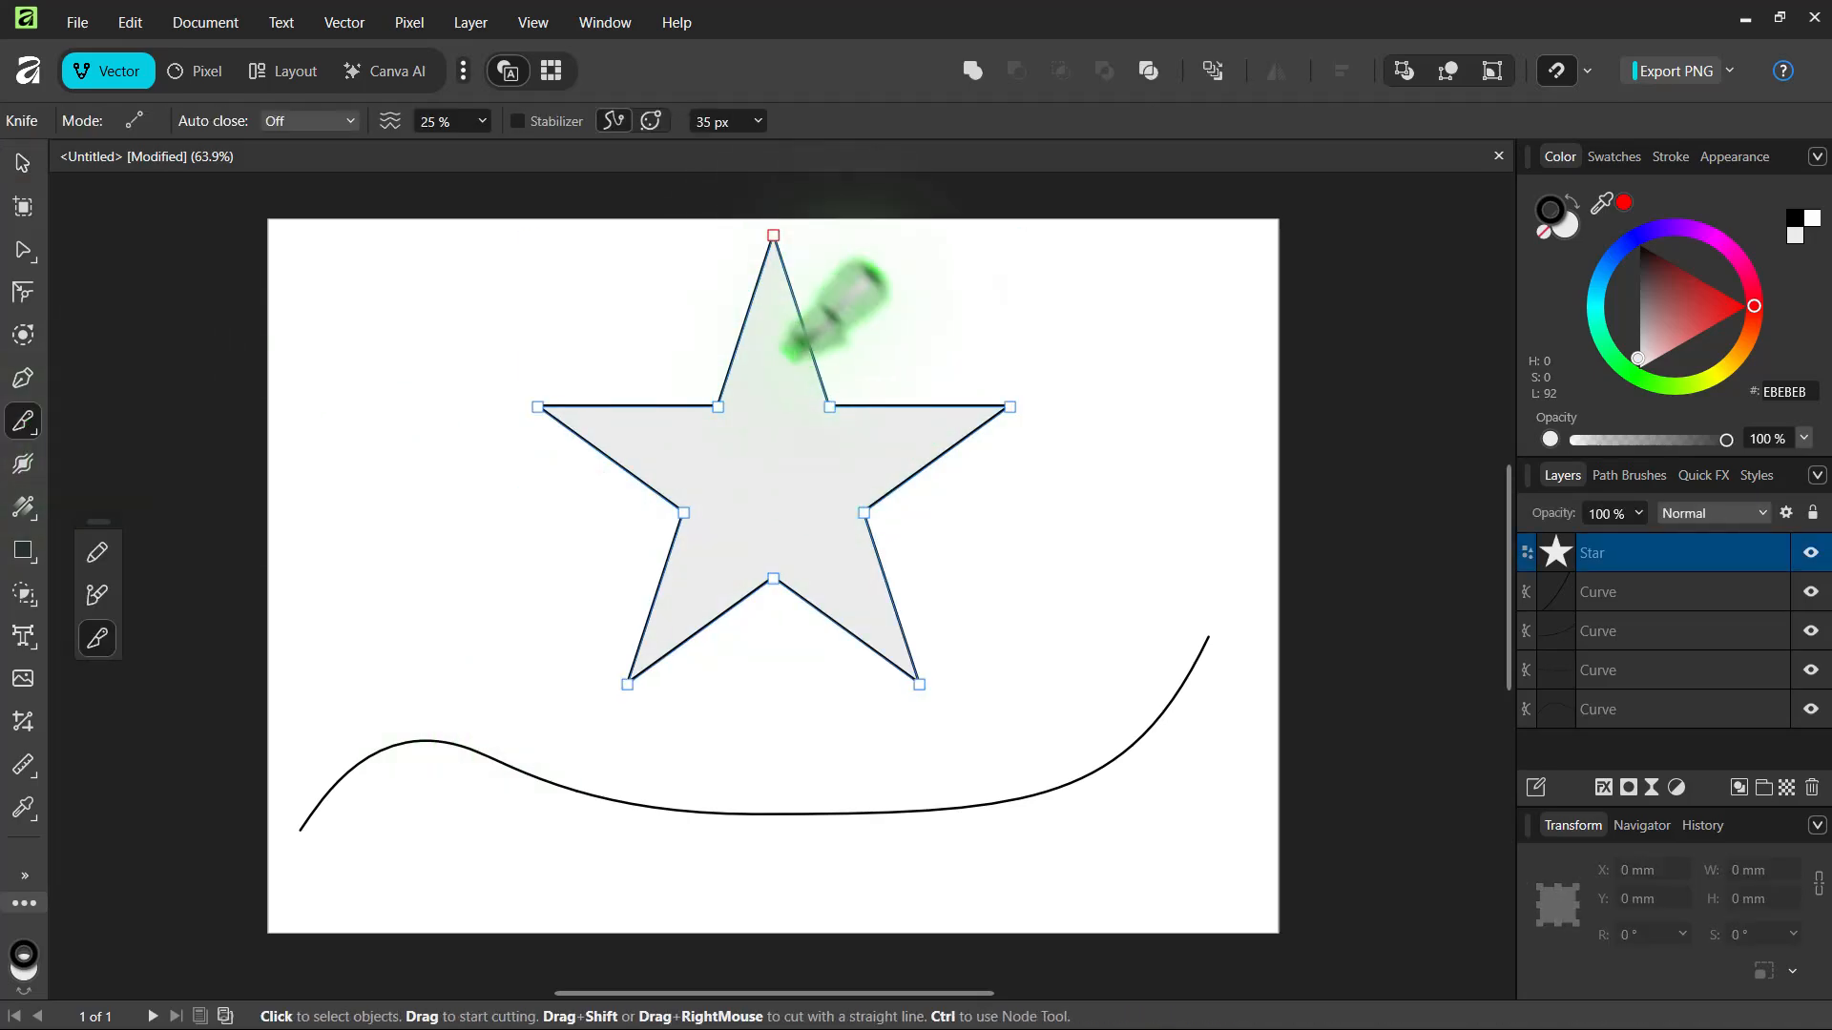
key(ctrl)
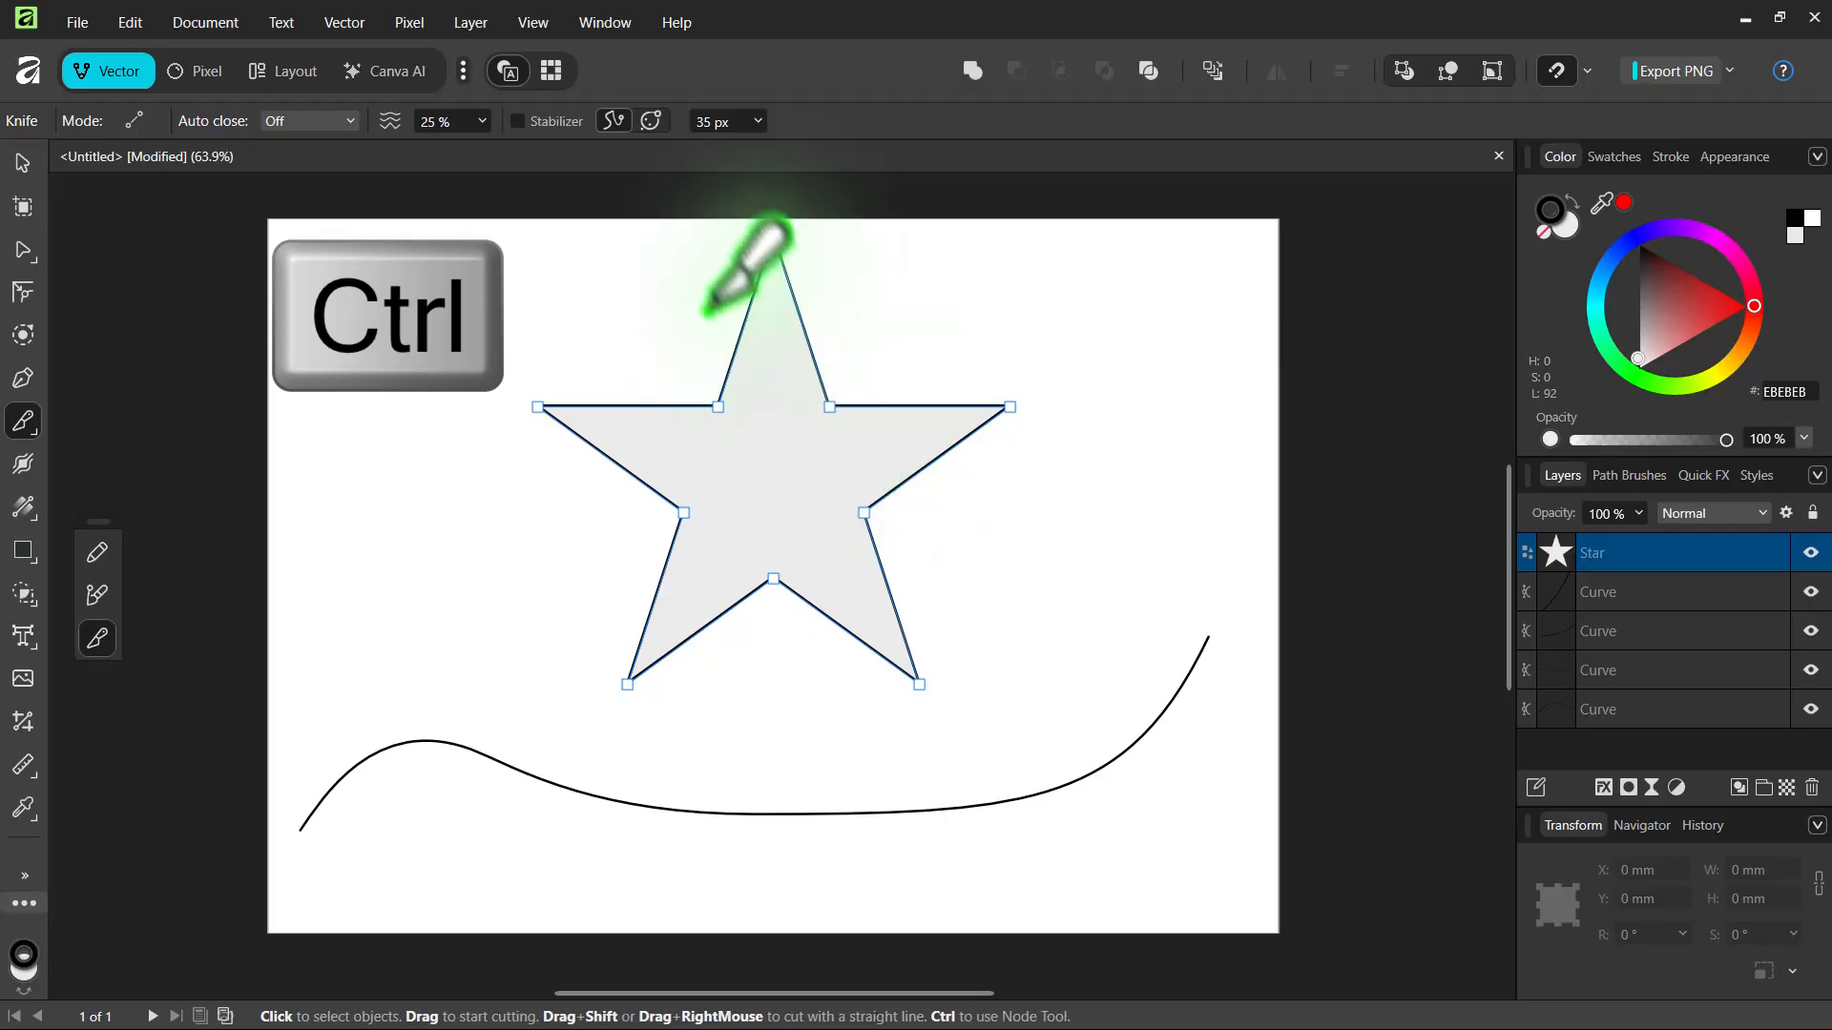
mouse_move(708, 297)
mouse_down()
mouse_move(778, 381)
mouse_move(795, 497)
mouse_up()
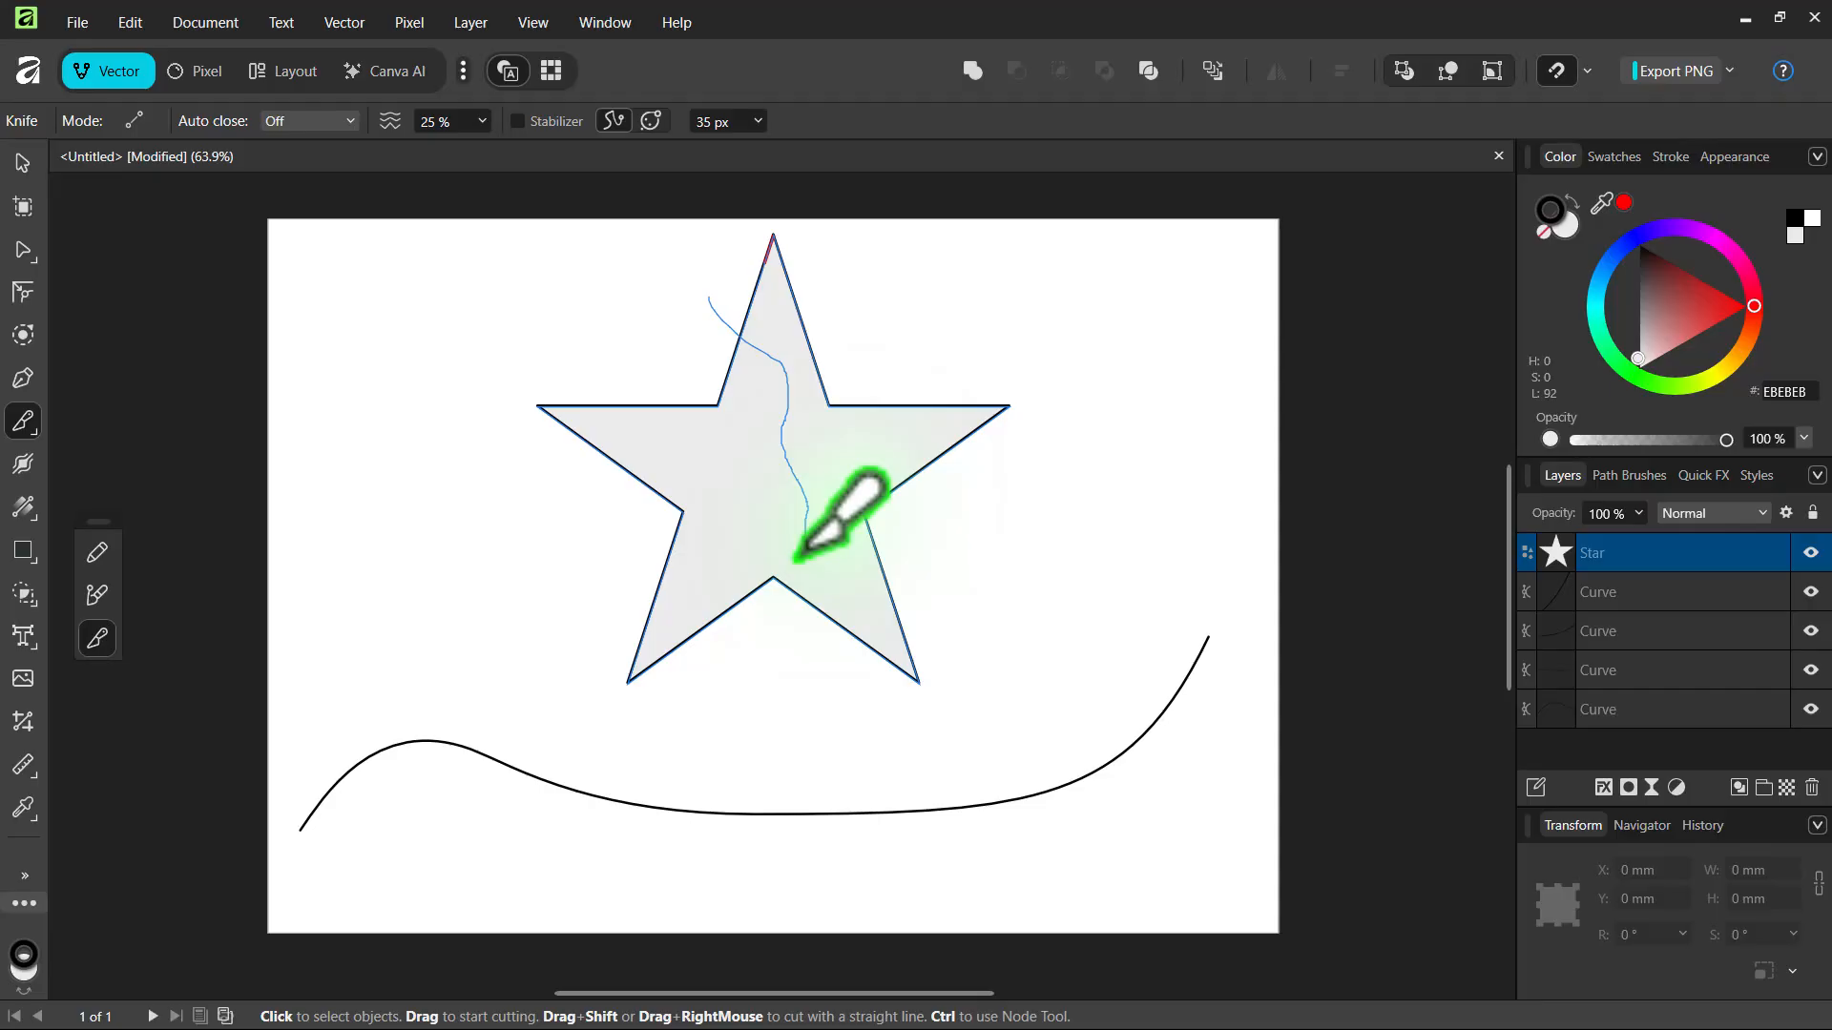
mouse_move(799, 577)
mouse_down()
mouse_move(859, 583)
mouse_move(866, 621)
mouse_move(904, 593)
mouse_move(909, 632)
mouse_move(949, 571)
mouse_move(950, 617)
mouse_up()
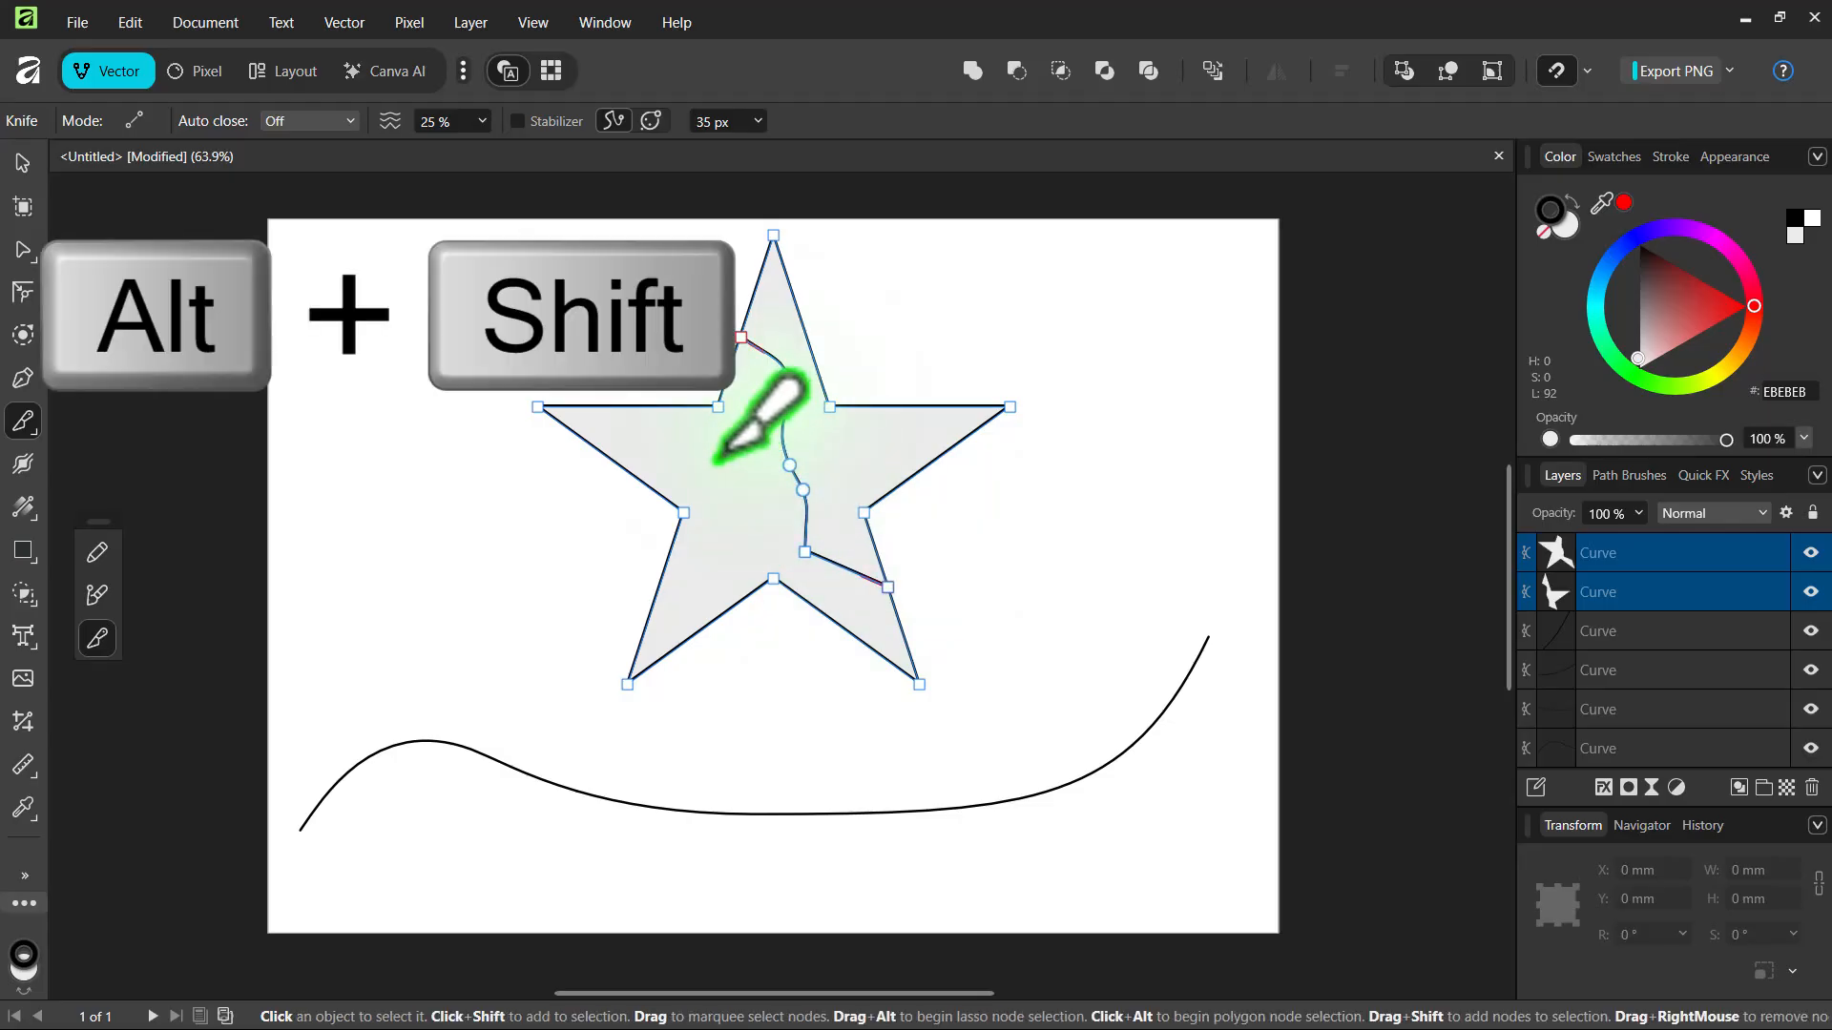
Step: Undo the last star cut, try a new cut and a node adjustment on the lower-left tip, and undo both
key(ctrl+z)
mouse_move(737, 286)
mouse_down()
mouse_move(758, 437)
mouse_move(844, 610)
mouse_move(836, 577)
mouse_move(811, 606)
mouse_move(720, 632)
mouse_move(797, 780)
mouse_up()
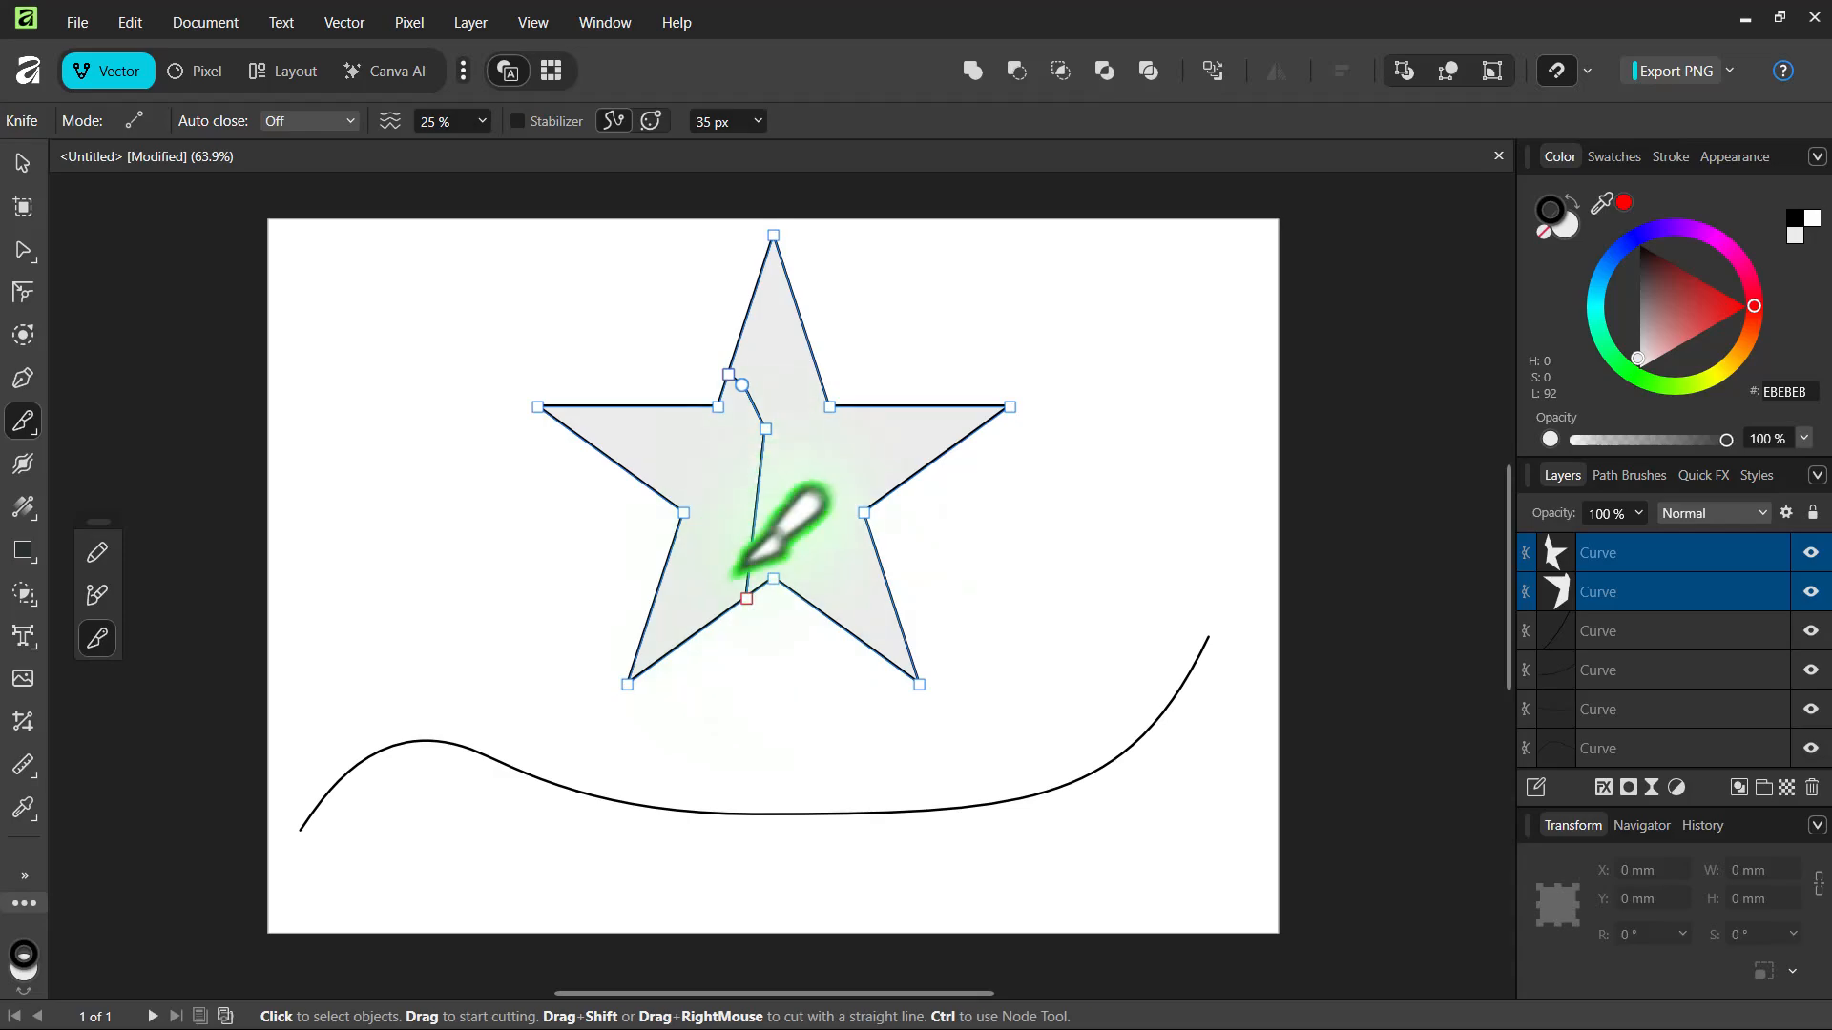
key(ctrl)
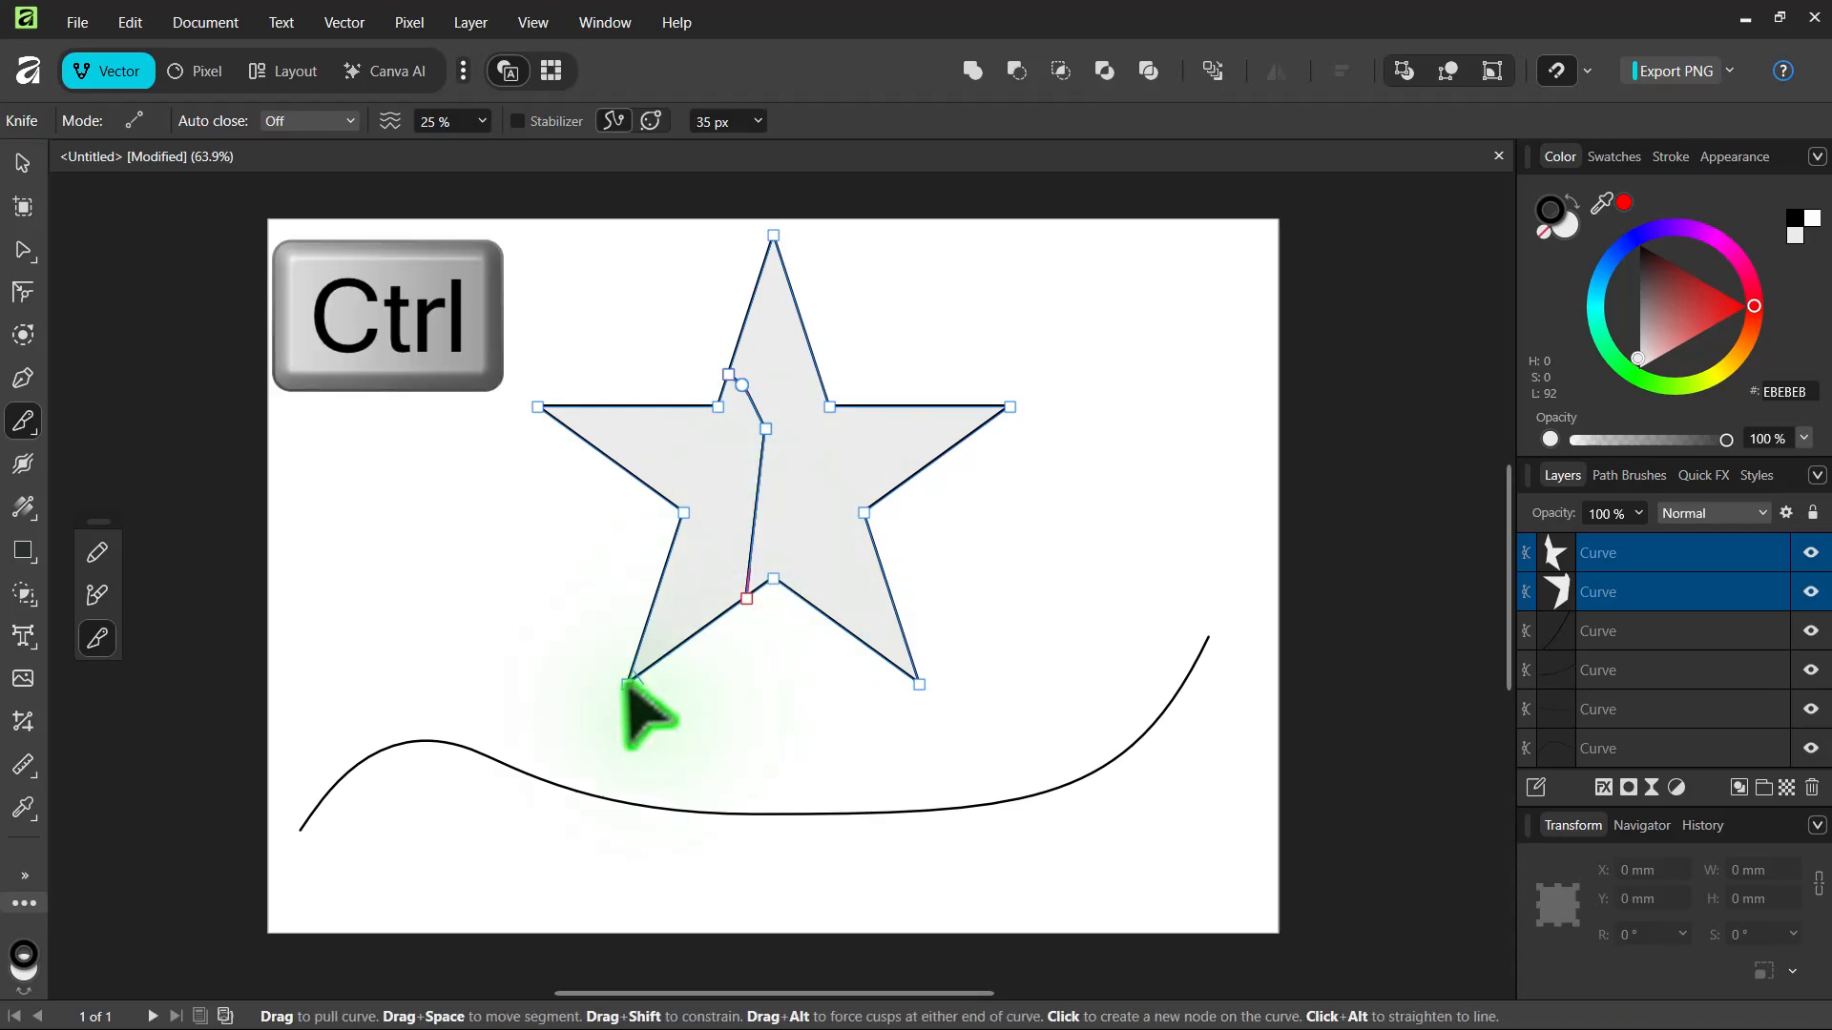
mouse_move(627, 681)
mouse_down()
mouse_move(468, 637)
mouse_move(532, 615)
mouse_move(729, 710)
mouse_move(569, 674)
mouse_move(624, 685)
mouse_move(614, 737)
mouse_move(572, 725)
mouse_move(495, 599)
mouse_move(491, 671)
mouse_move(637, 671)
mouse_up()
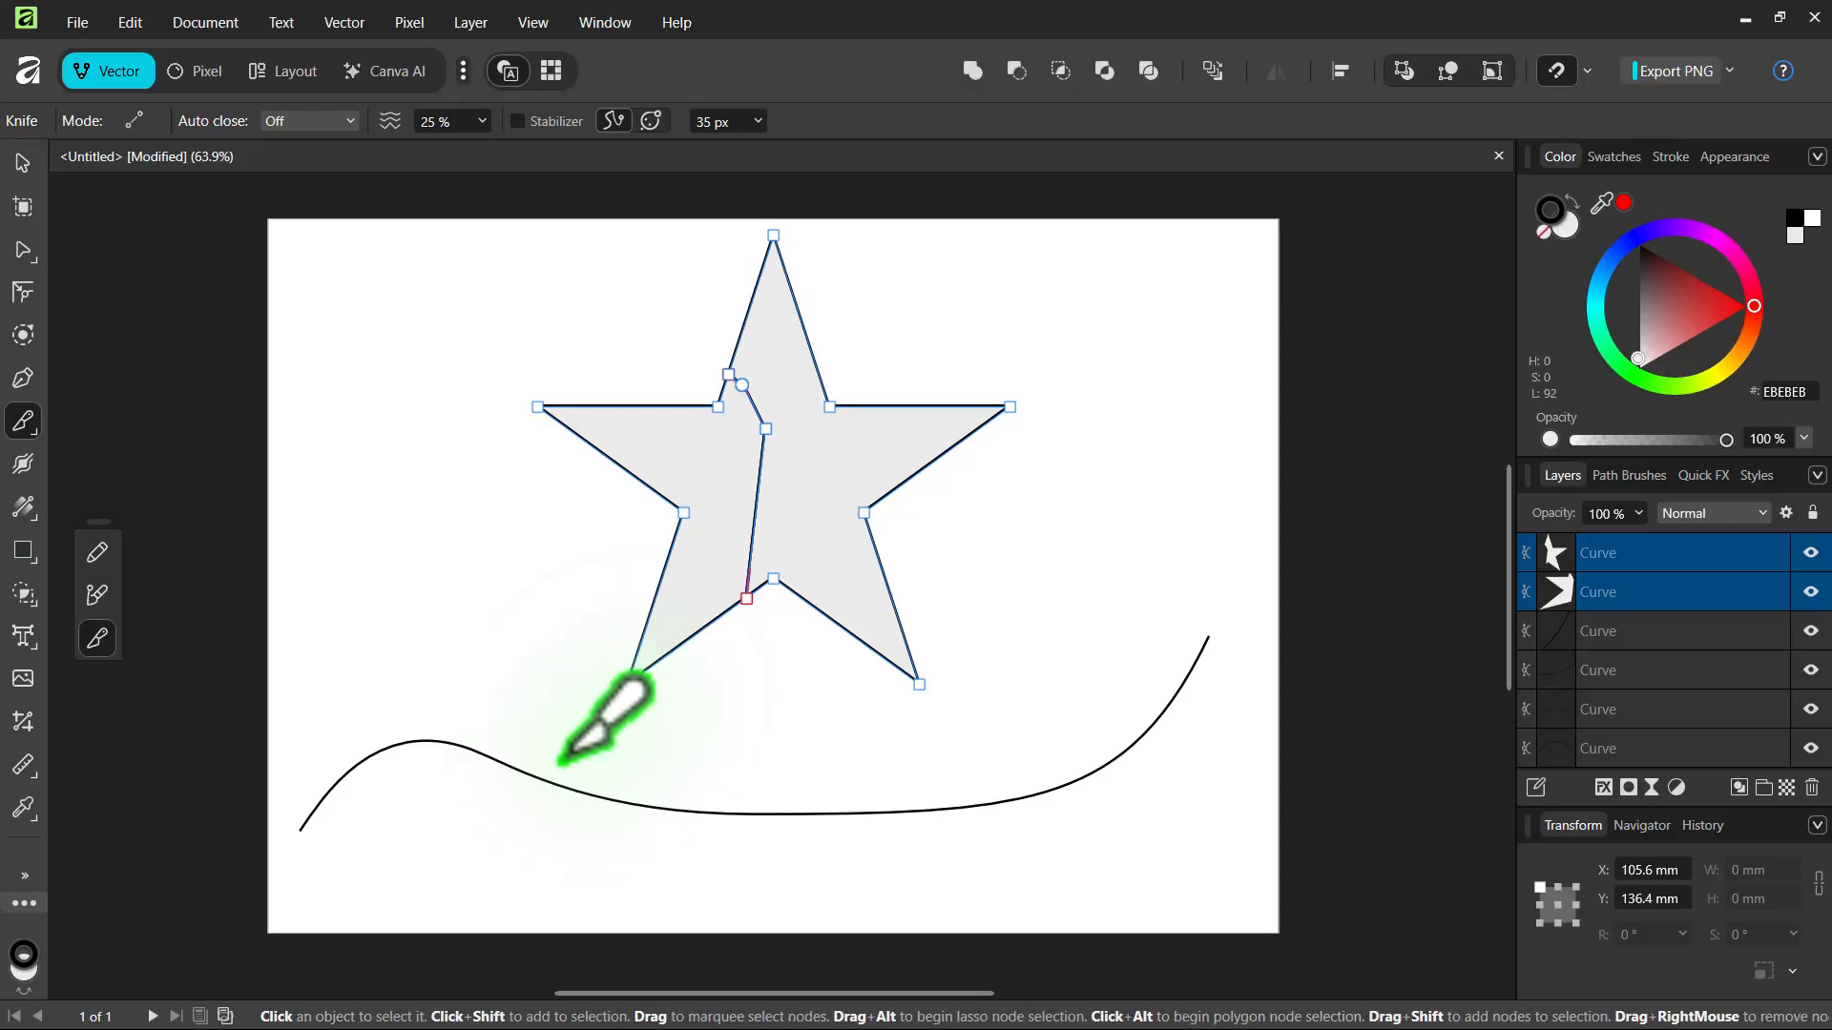
key(ctrl+z)
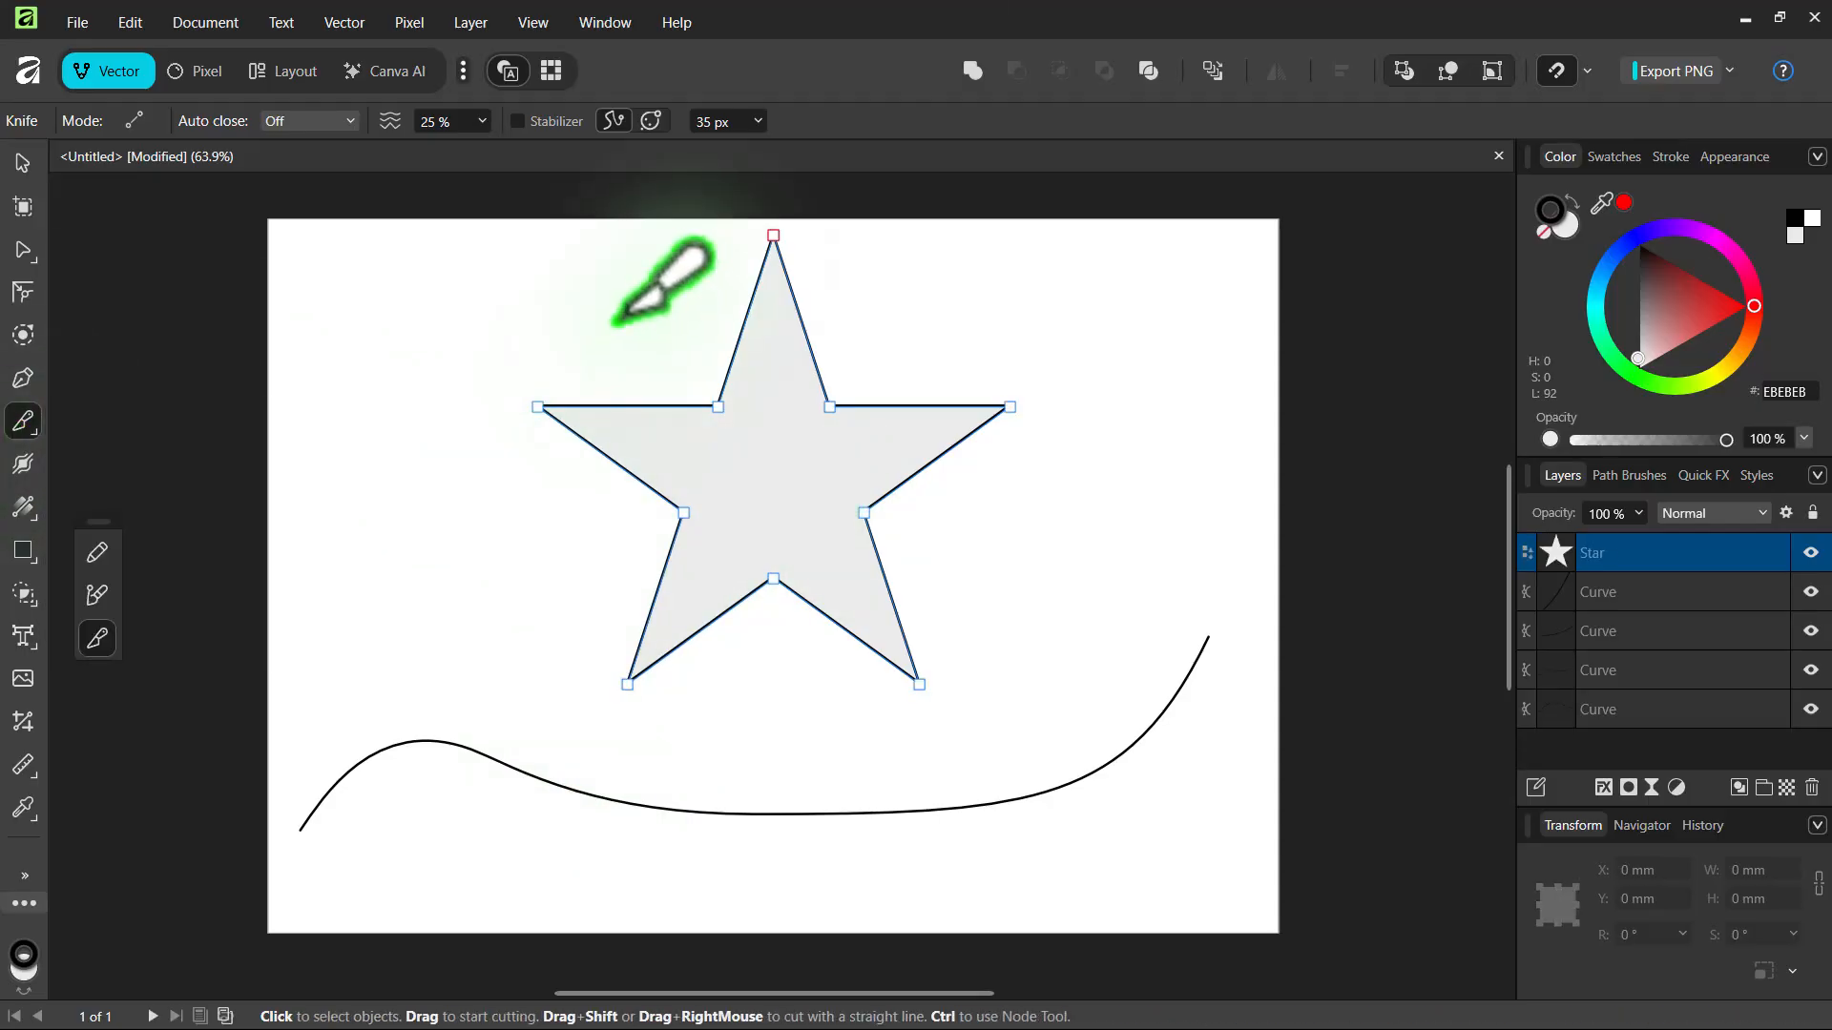
Step: Cut the star with two curved freehand knife strokes running from its upper-left edges down to the inner edges of its legs
drag(687, 287, 813, 720)
mouse_move(658, 325)
mouse_down()
mouse_move(655, 406)
mouse_move(728, 572)
mouse_move(720, 659)
mouse_up()
drag(737, 271, 911, 587)
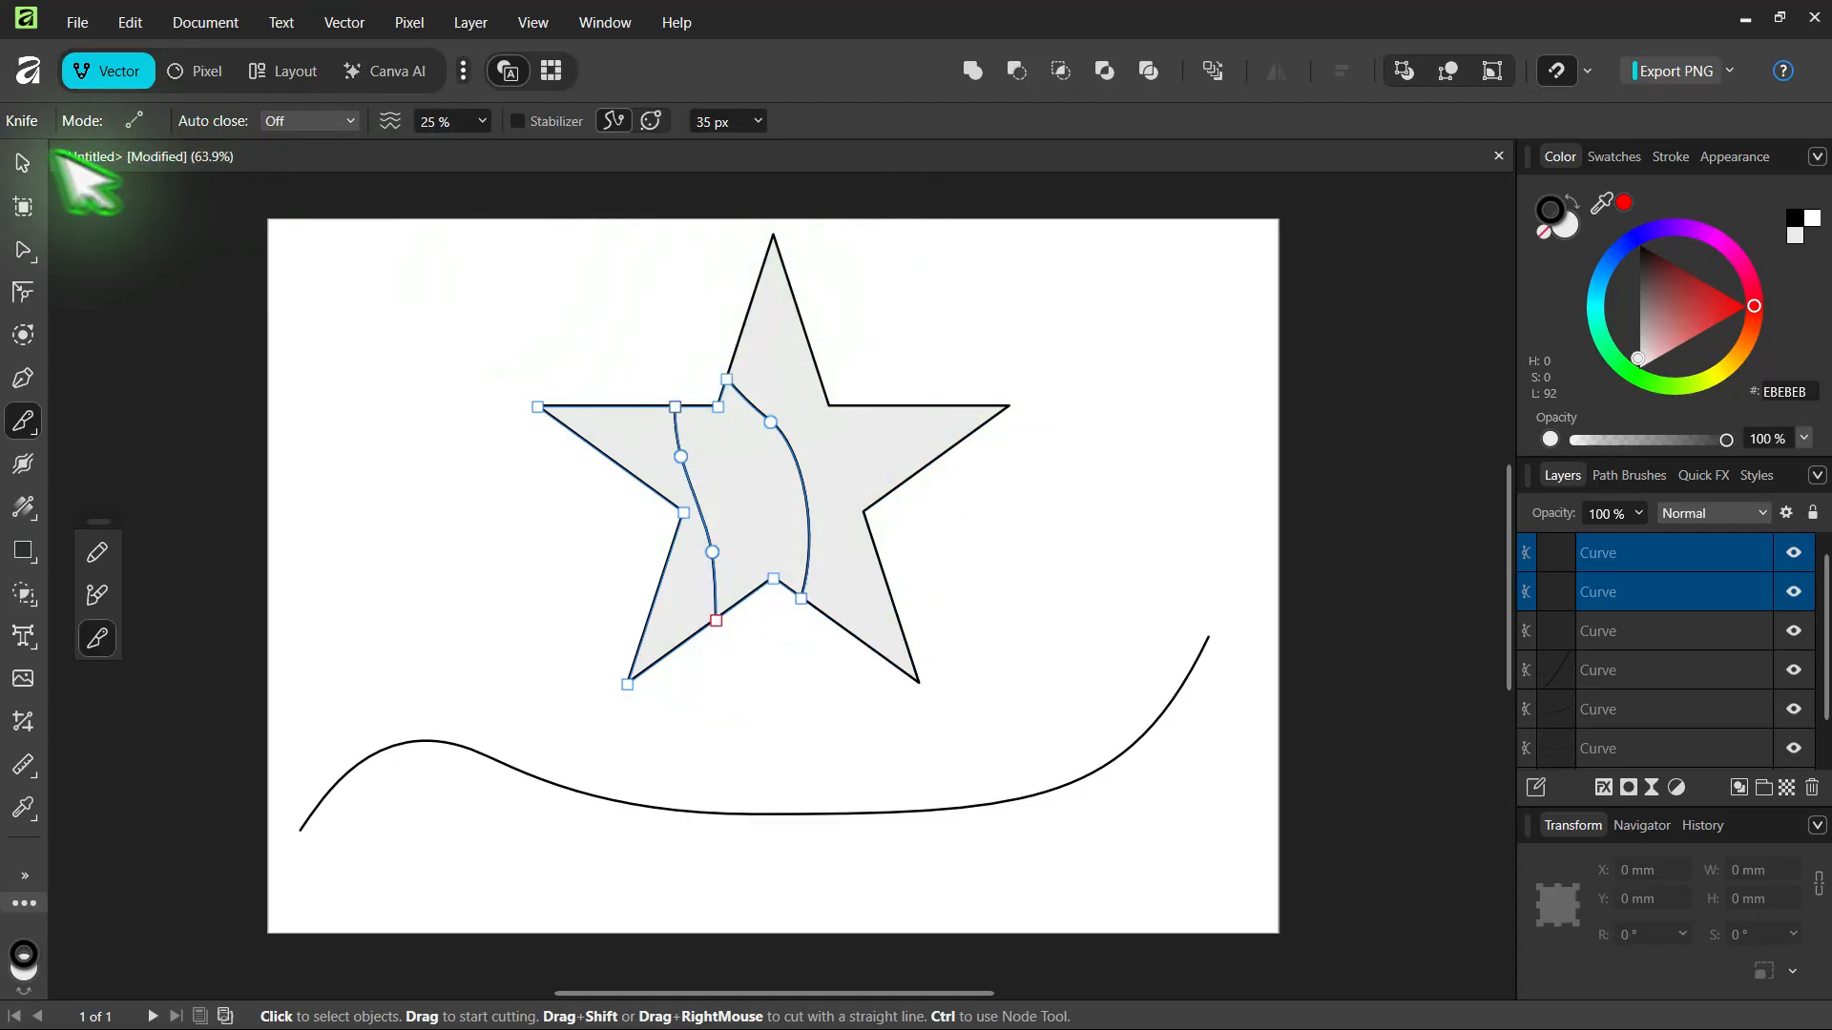
Step: Select the star's right piece and knife-cut it across the top spike, down through the right arm, and along a curve between
click(23, 163)
click(838, 470)
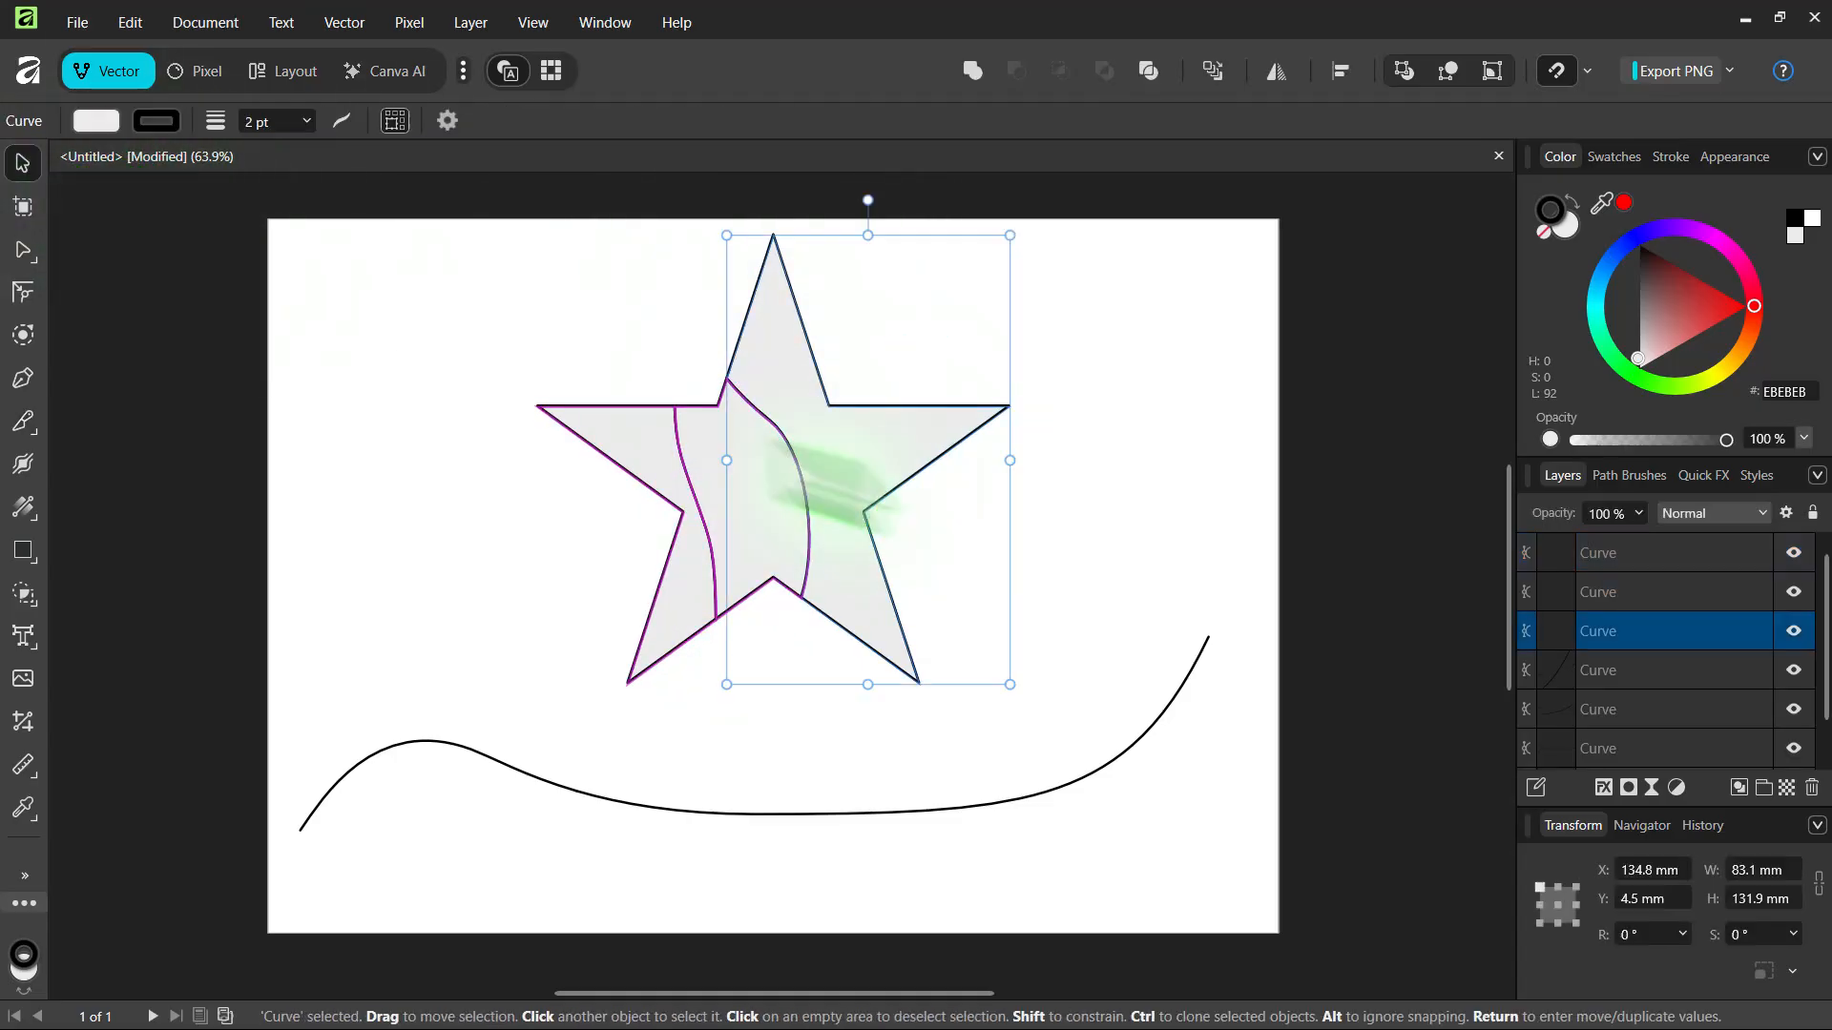
click(23, 421)
drag(890, 334, 880, 692)
drag(866, 298, 671, 332)
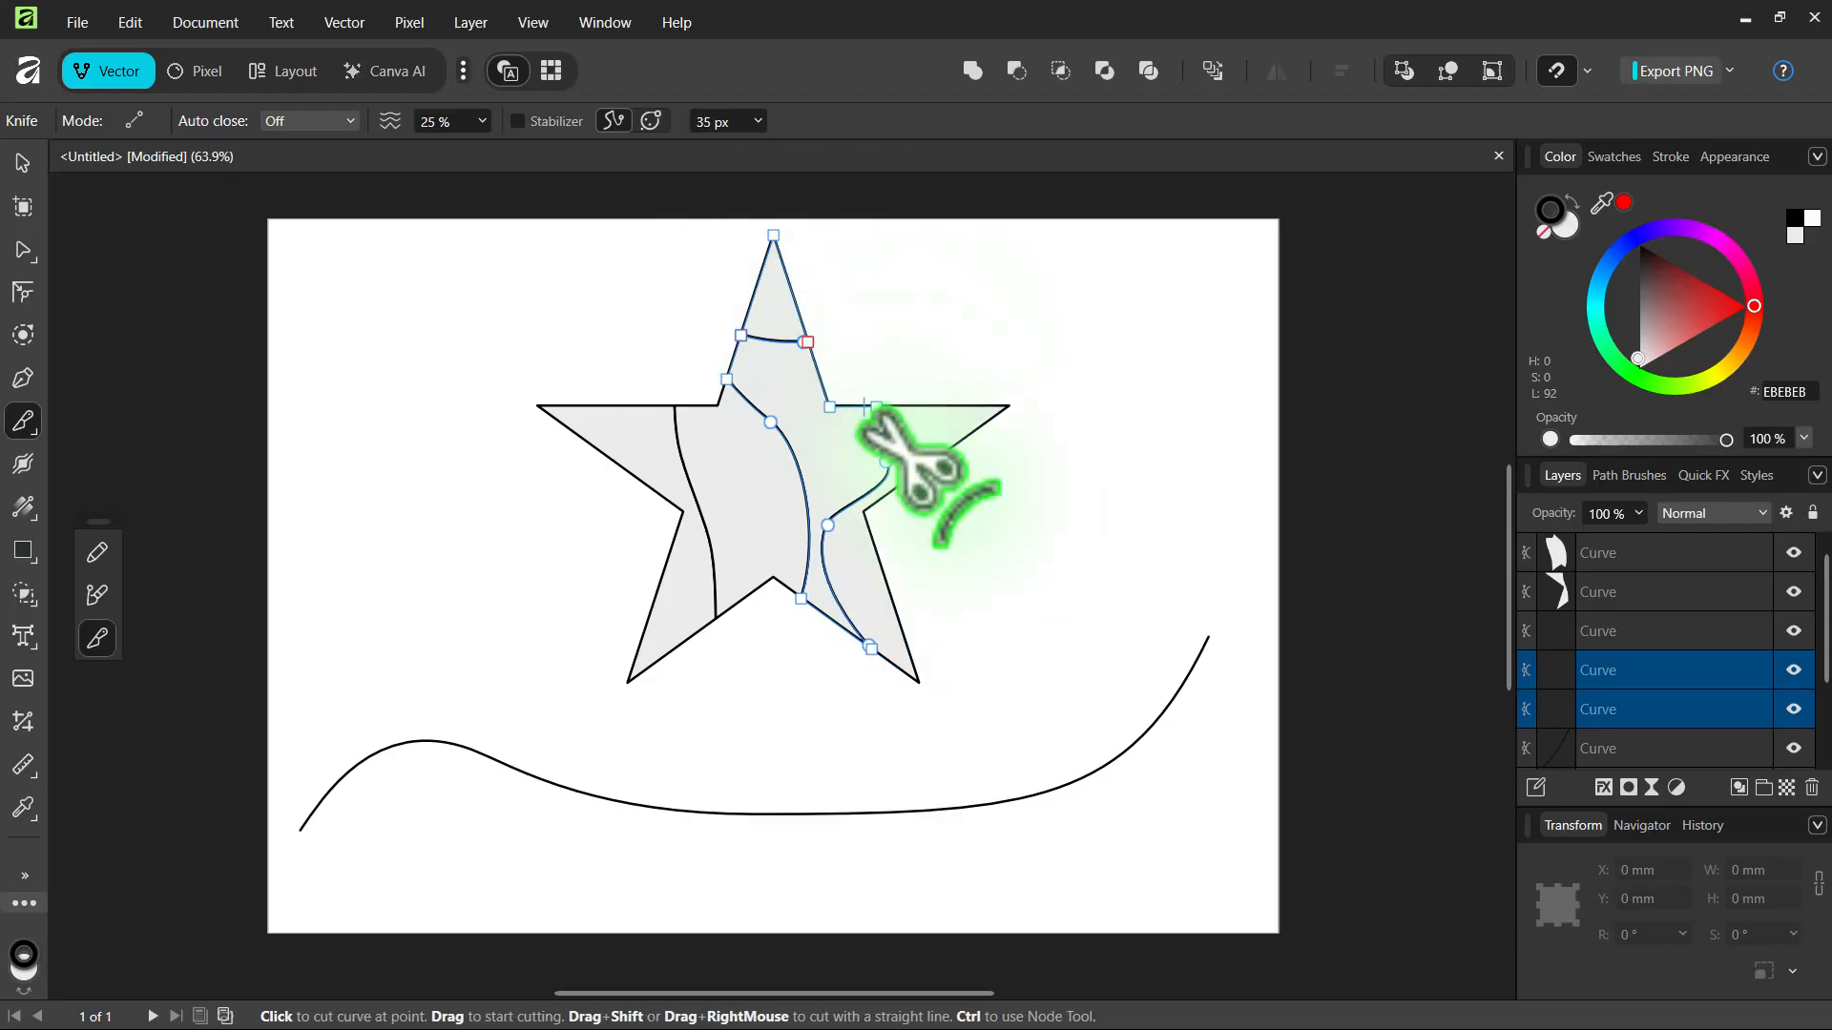
drag(840, 407, 819, 469)
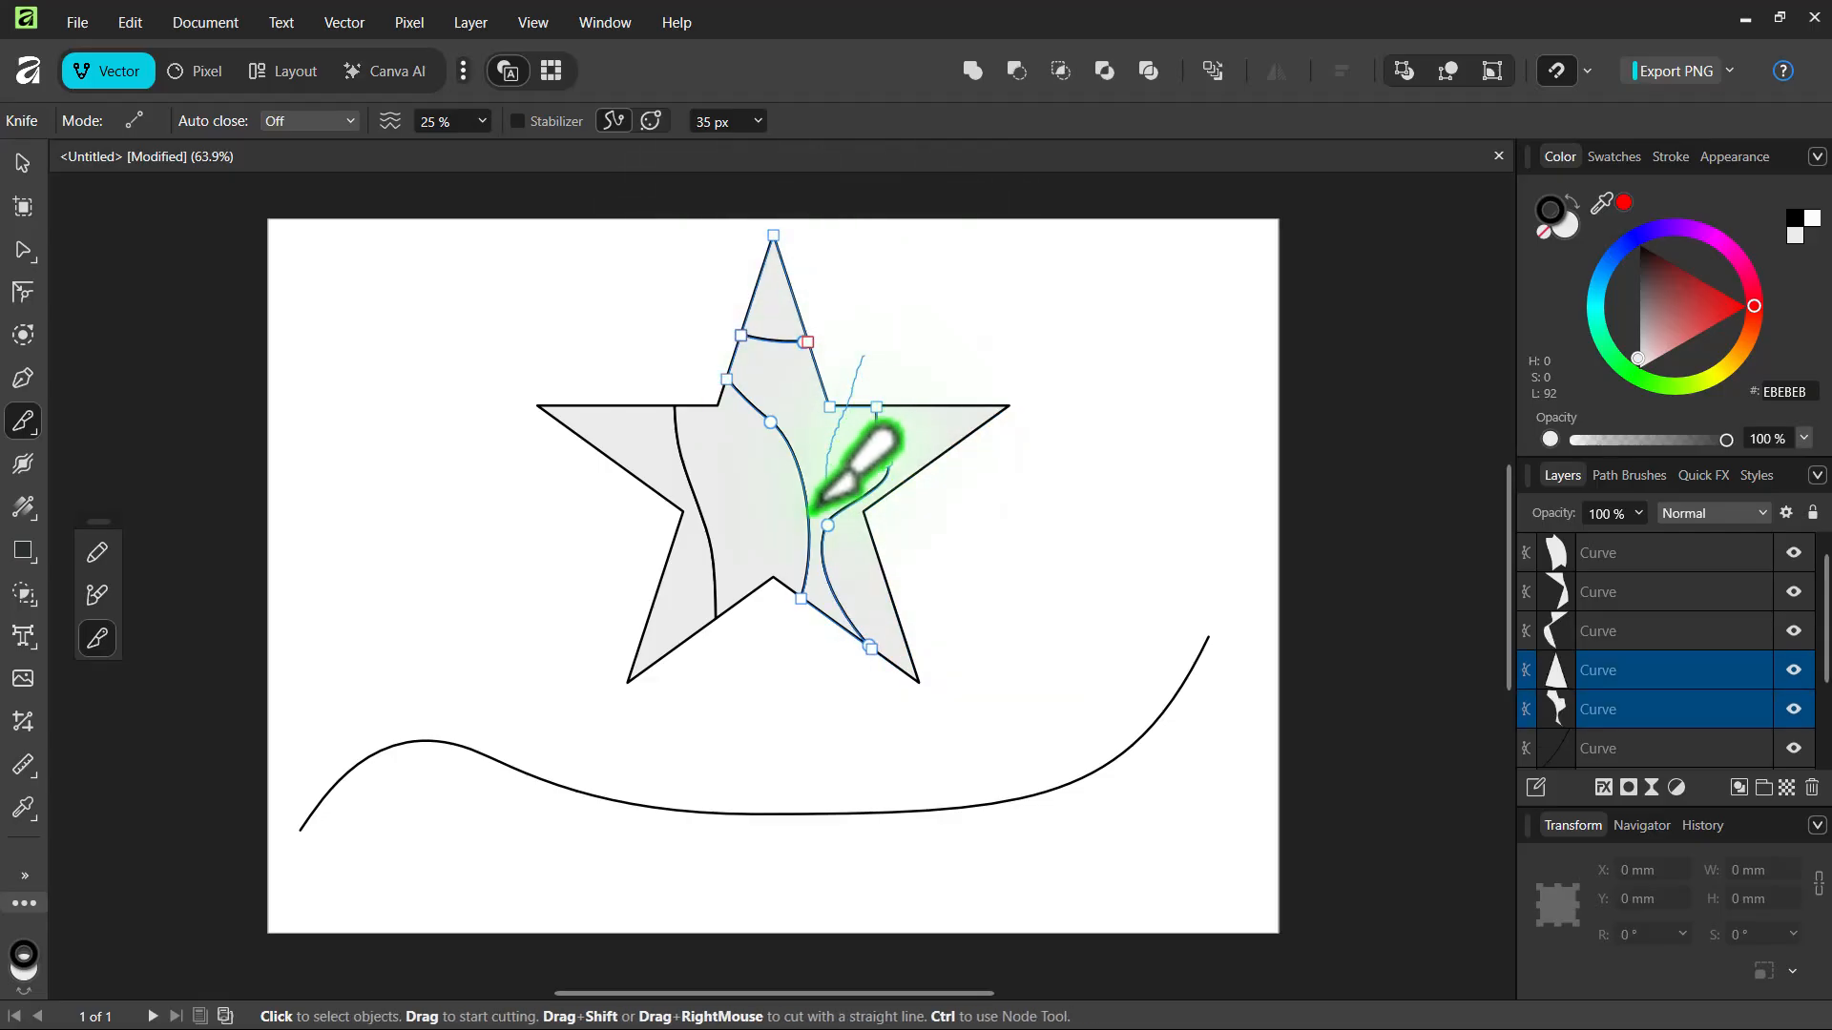
drag(806, 568, 810, 706)
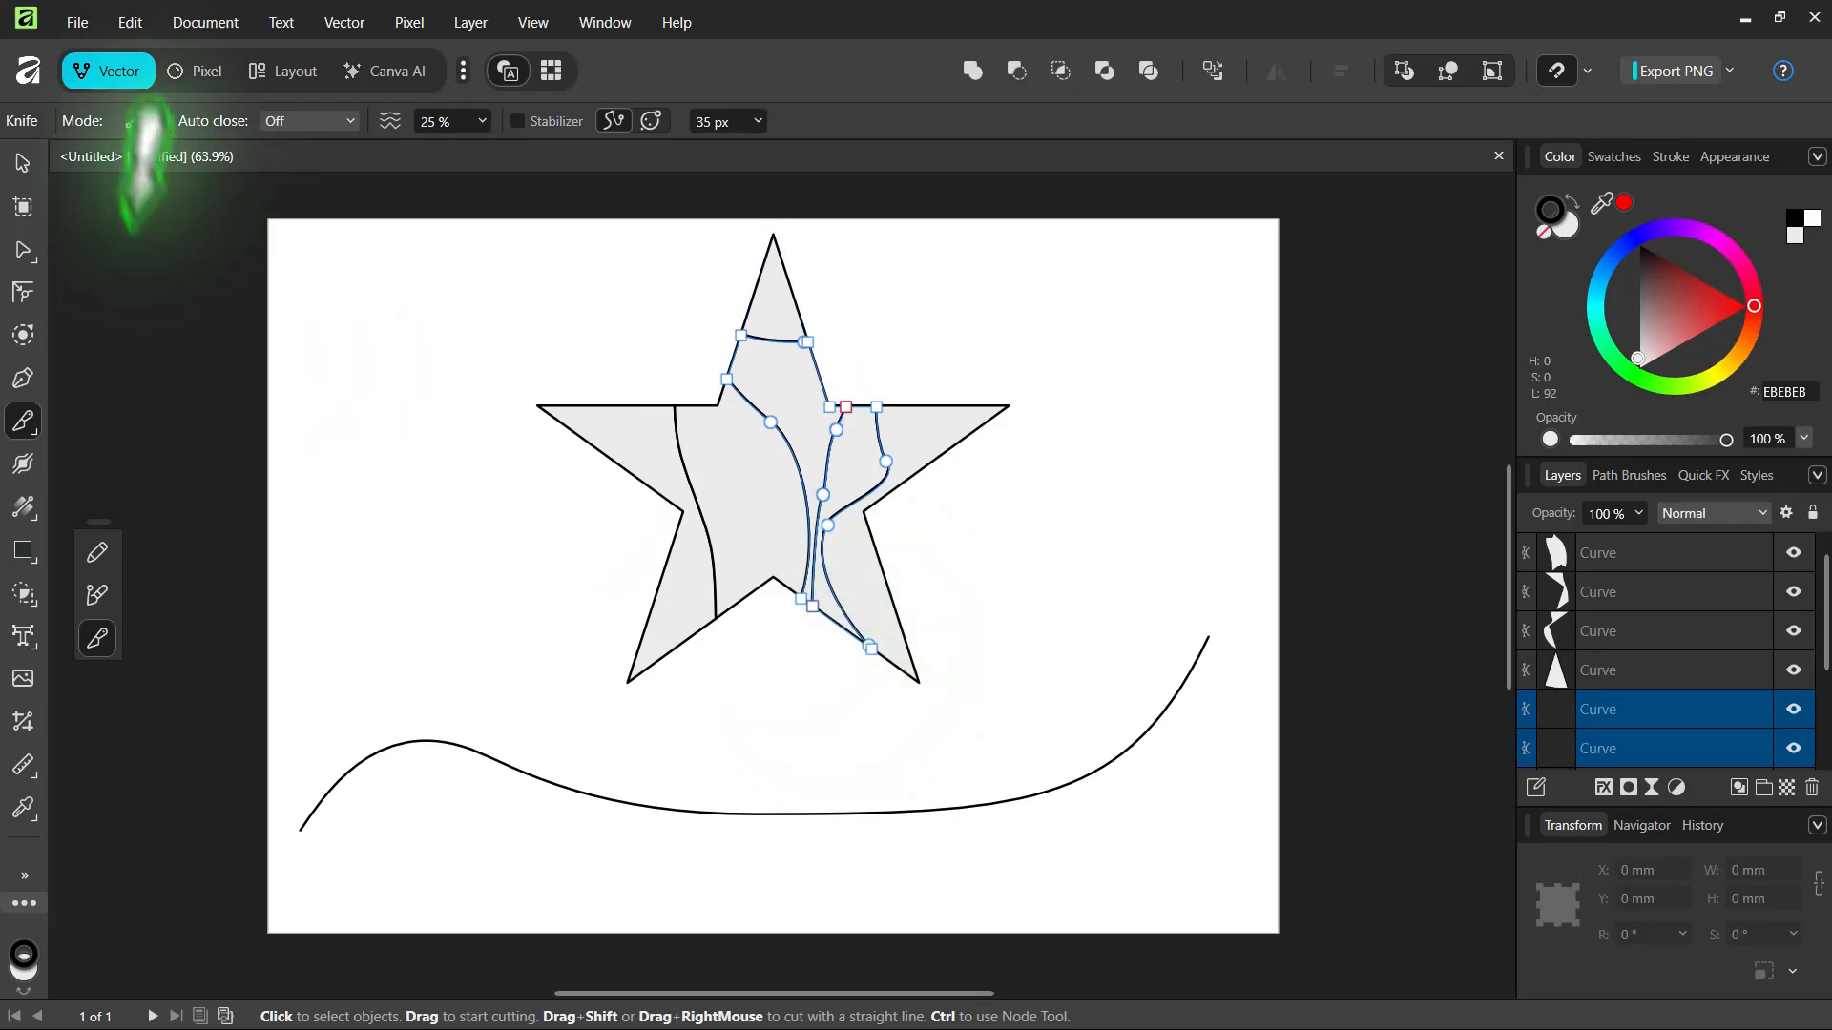
Step: Move the cut star pieces apart with the Move Tool, spreading the side pieces outward and lifting the top tip off
click(23, 162)
drag(609, 446, 504, 478)
mouse_move(894, 457)
mouse_down()
mouse_move(1016, 455)
mouse_move(897, 483)
mouse_up()
drag(797, 422, 844, 425)
drag(780, 310, 746, 267)
drag(733, 459, 611, 473)
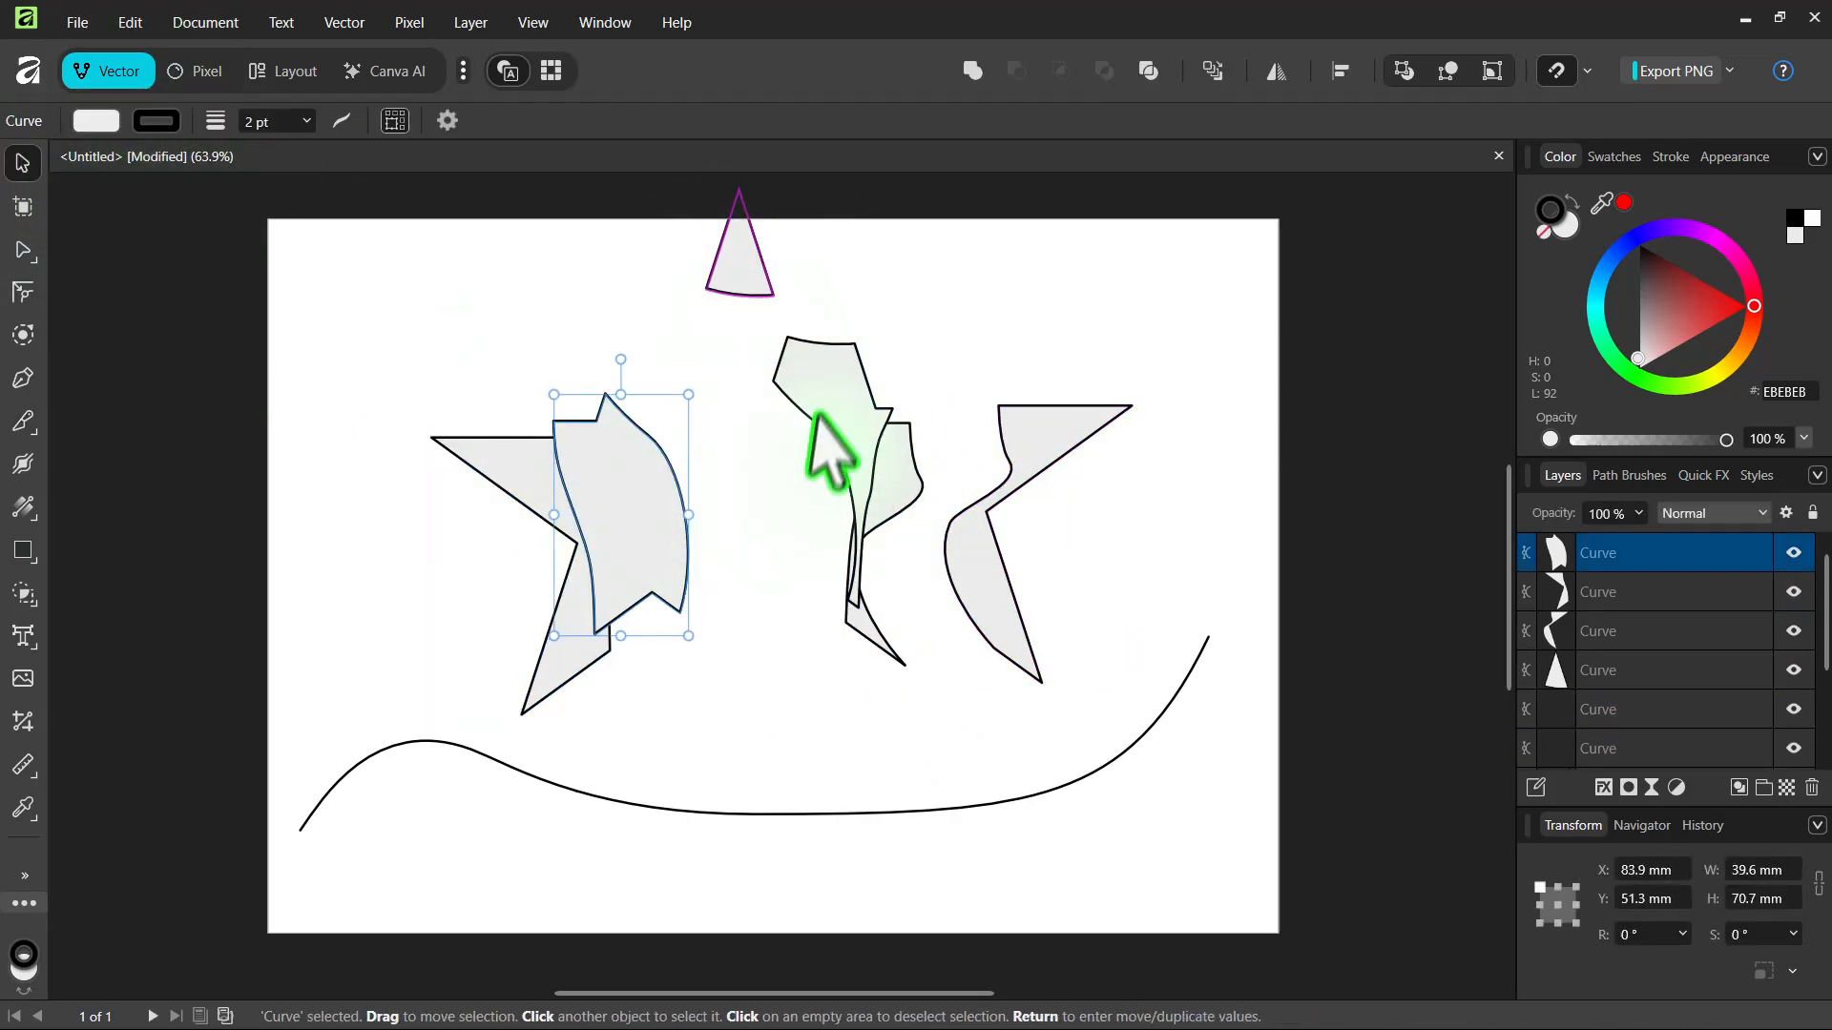
Step: Space the star pieces out in a row without overlaps, place the tip above the left pieces, and clear the selection
drag(820, 415, 773, 457)
drag(887, 496, 909, 512)
drag(624, 503, 710, 550)
drag(601, 539, 587, 547)
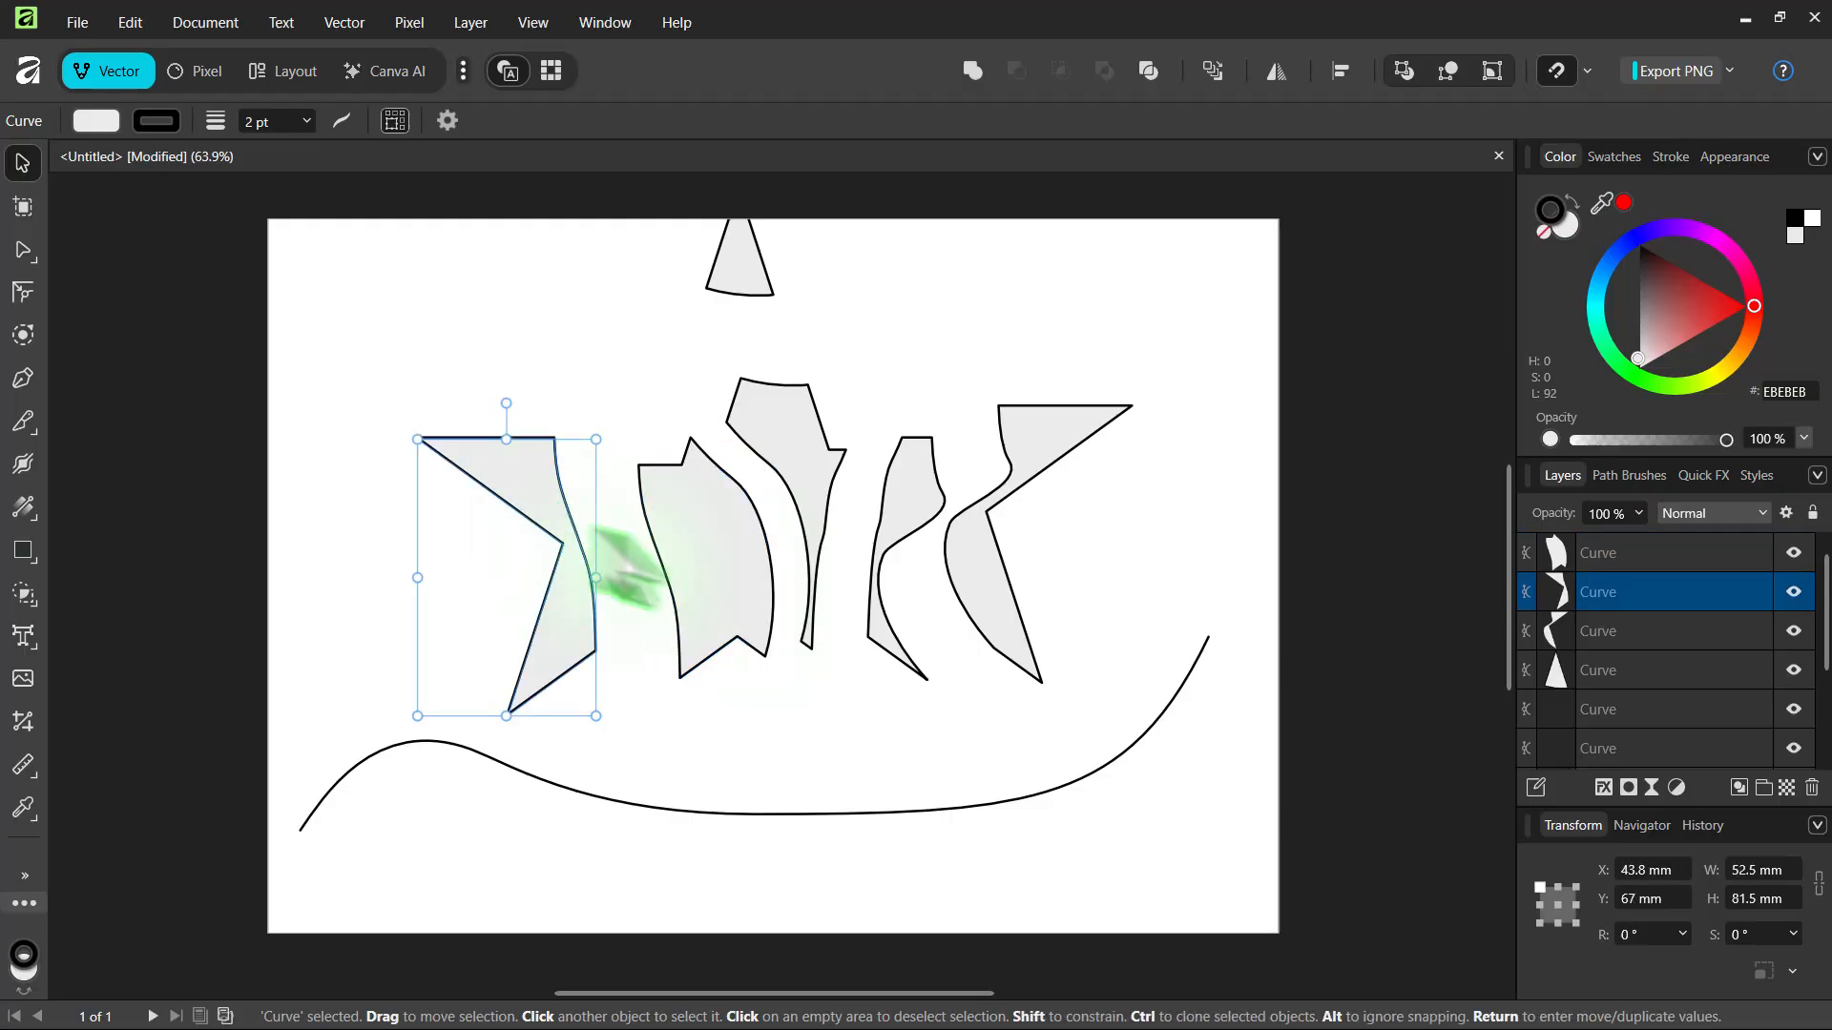
click(1067, 658)
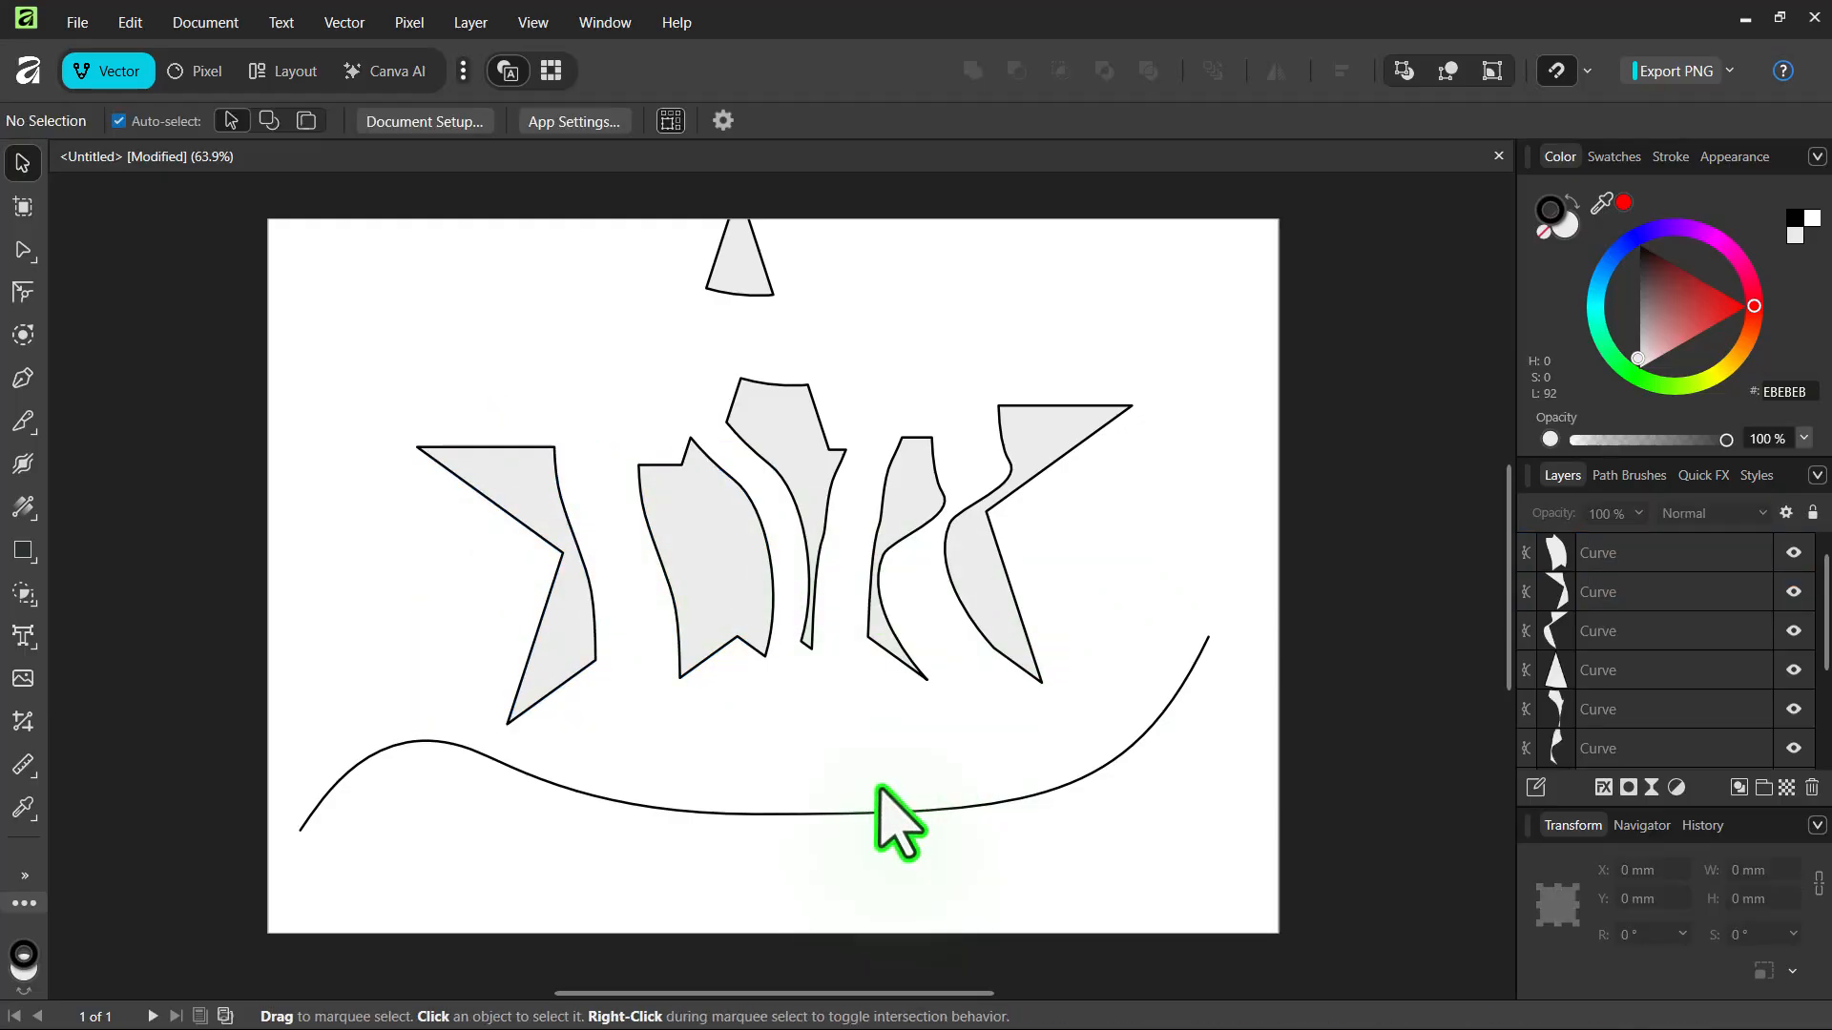
drag(748, 274, 583, 320)
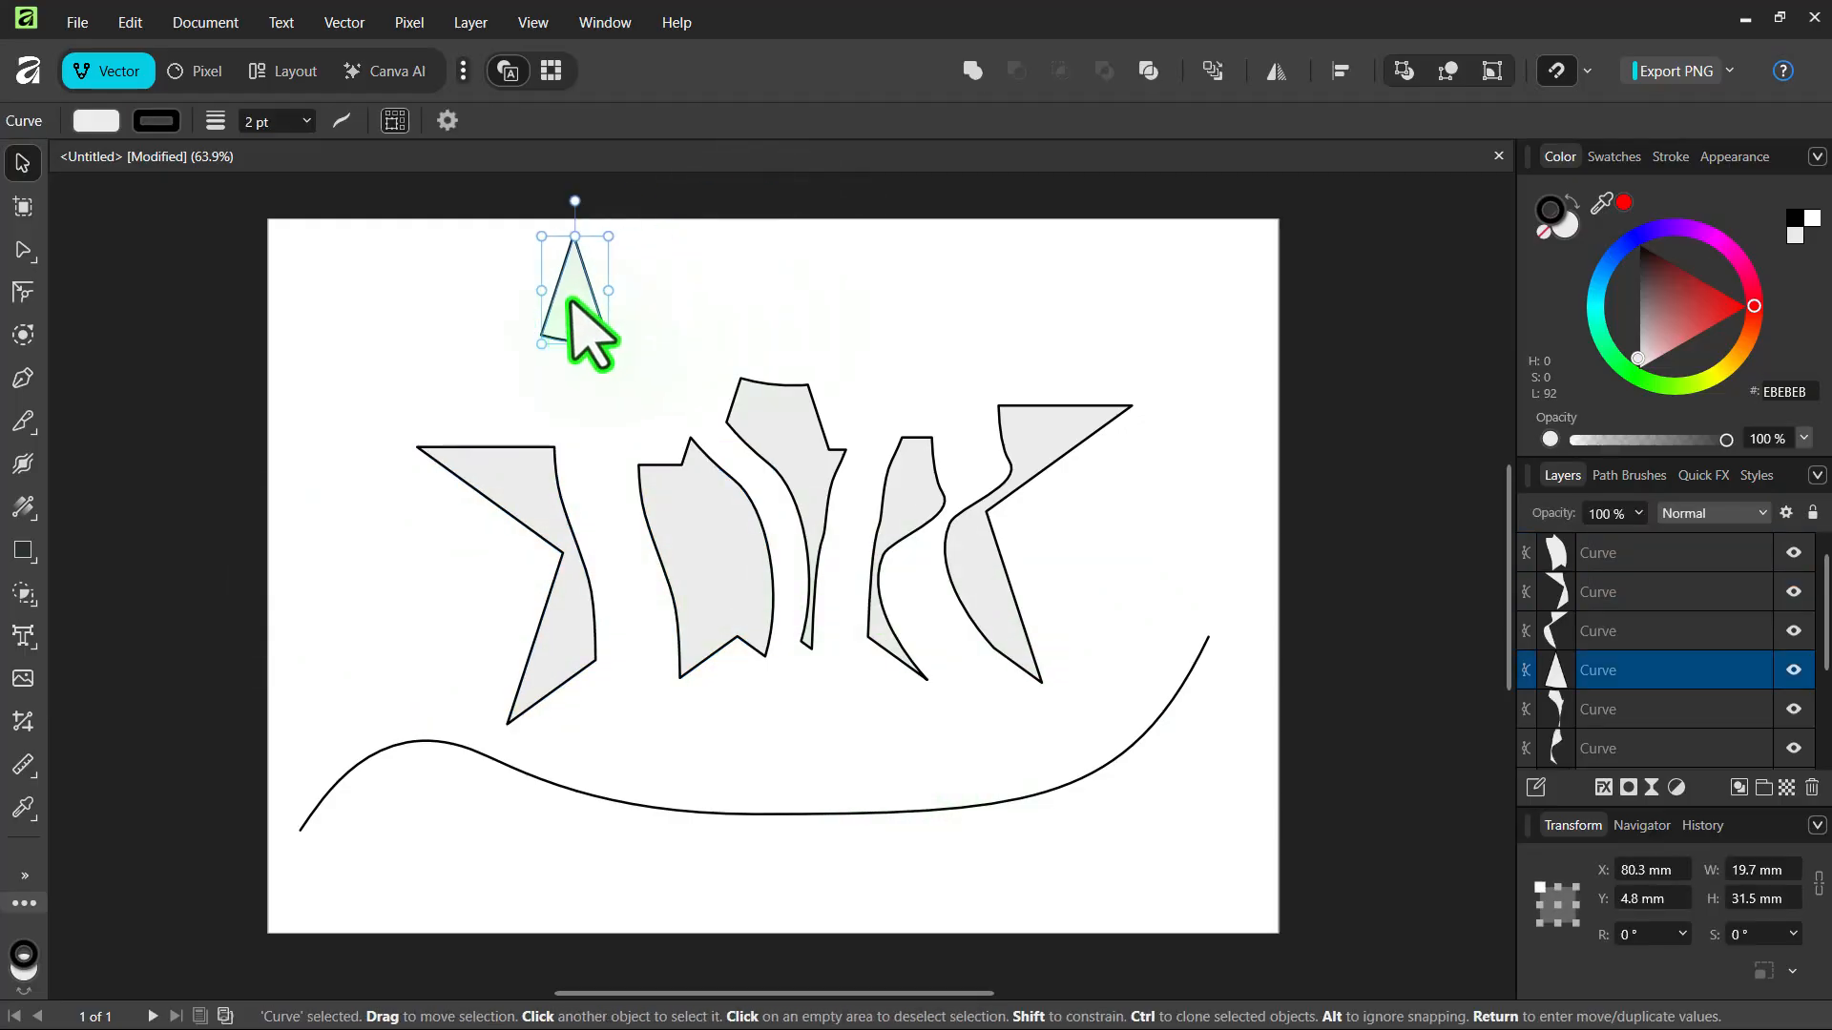
click(455, 317)
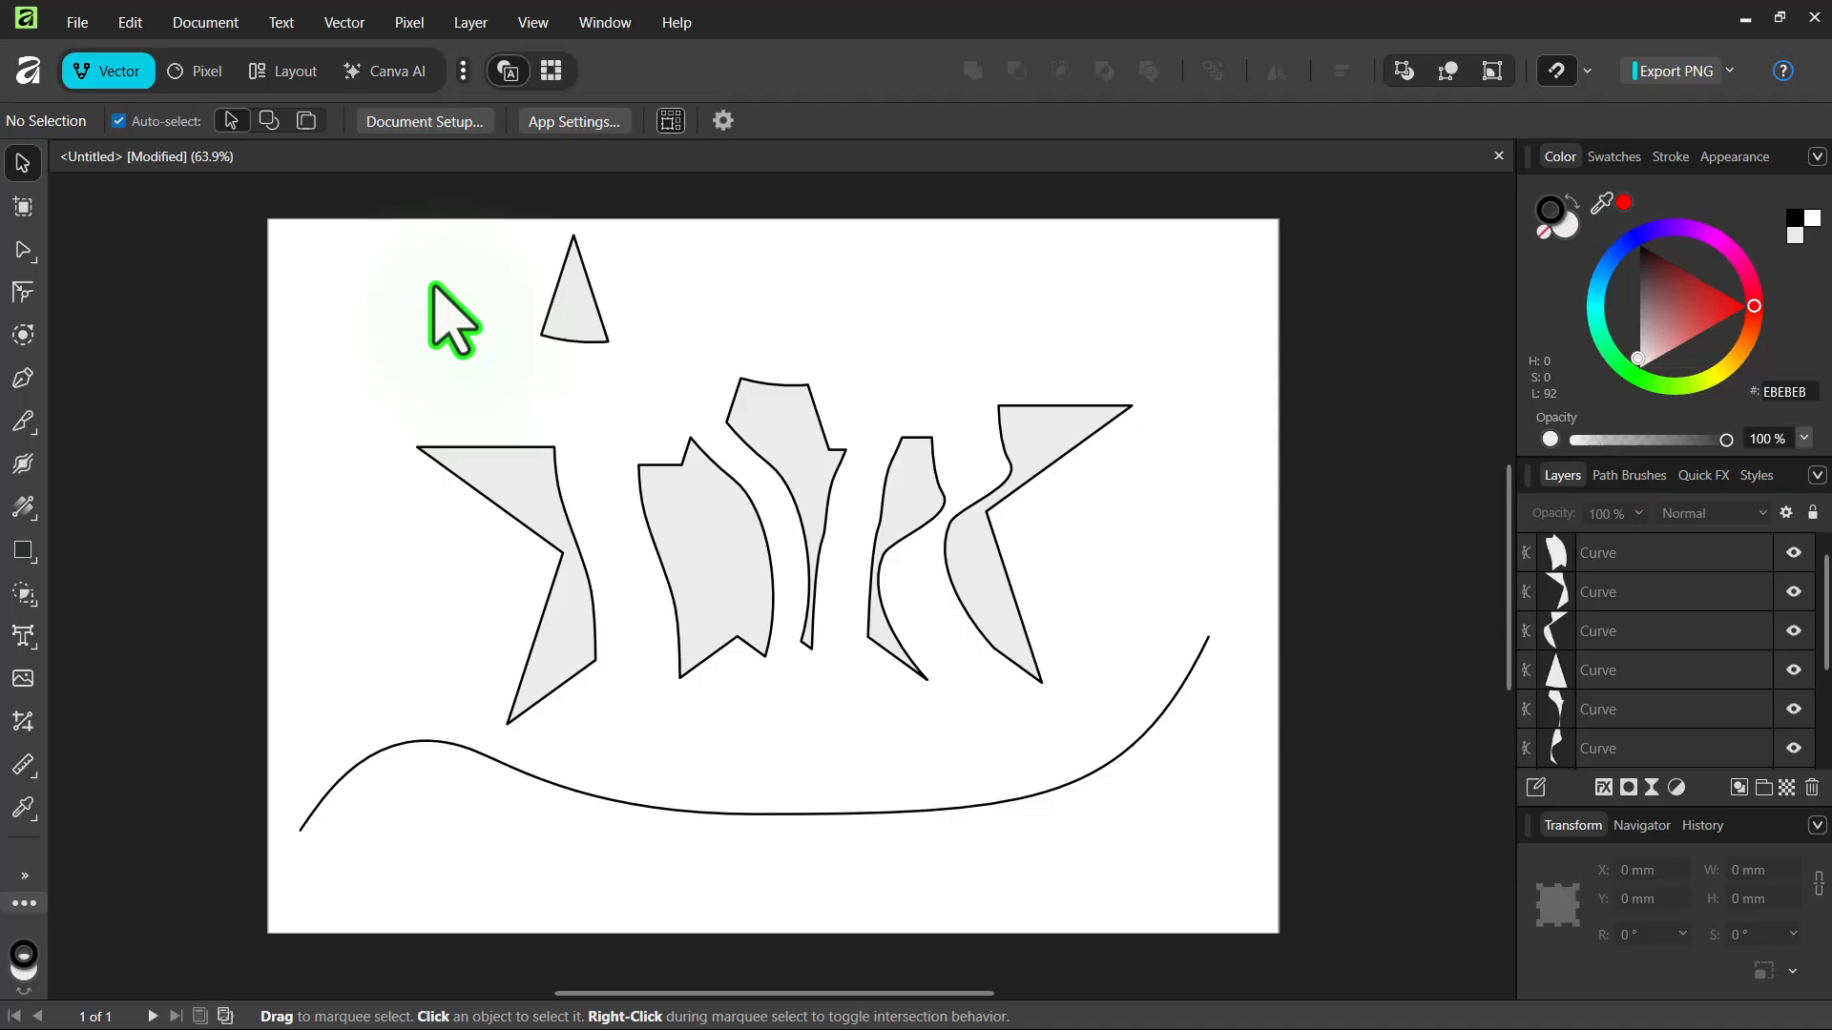